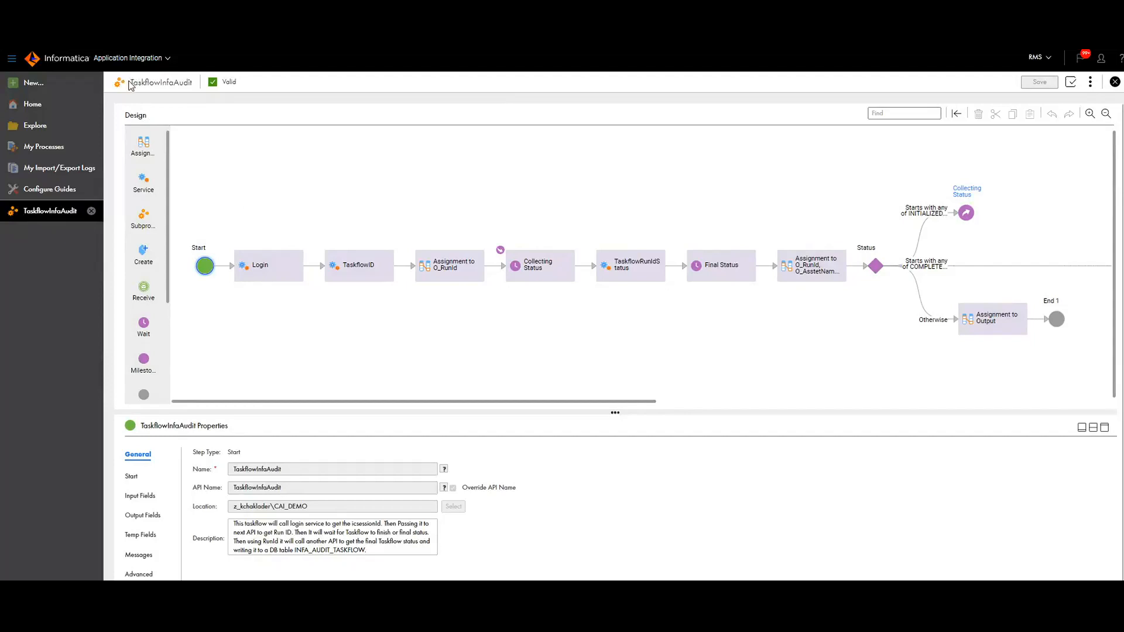
Review the TaskflowInfaAudit process design and close the process
{"action": "left_click_drag", "start_coordinate": [131, 82], "coordinate": [197, 85]}
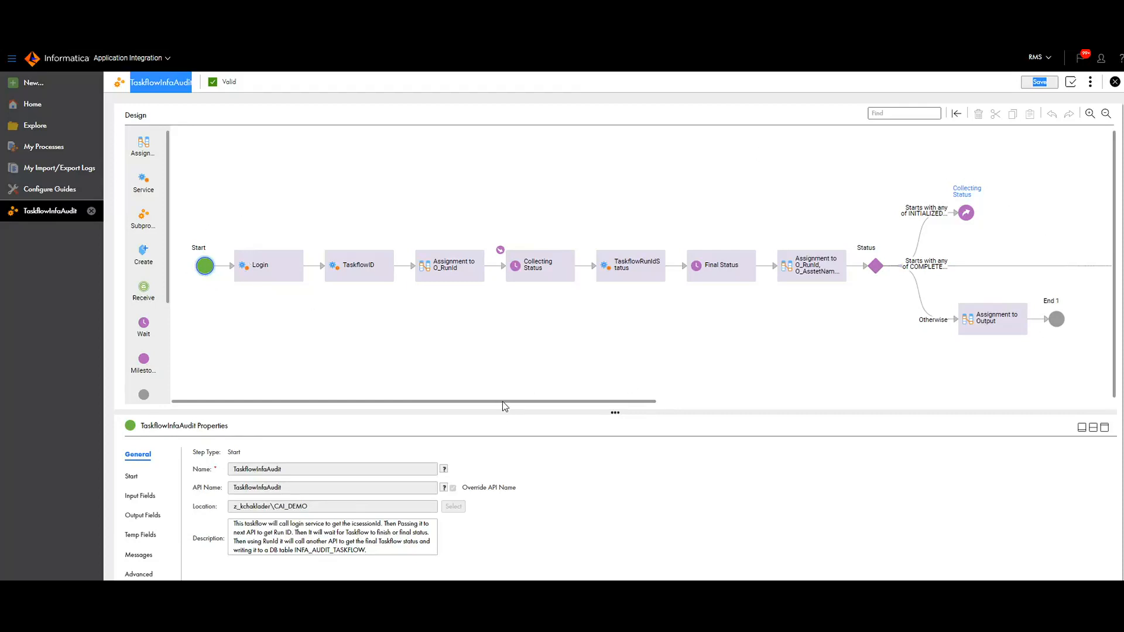
{"action": "left_click_drag", "start_coordinate": [503, 401], "coordinate": [473, 407]}
{"action": "left_click", "coordinate": [1114, 83]}
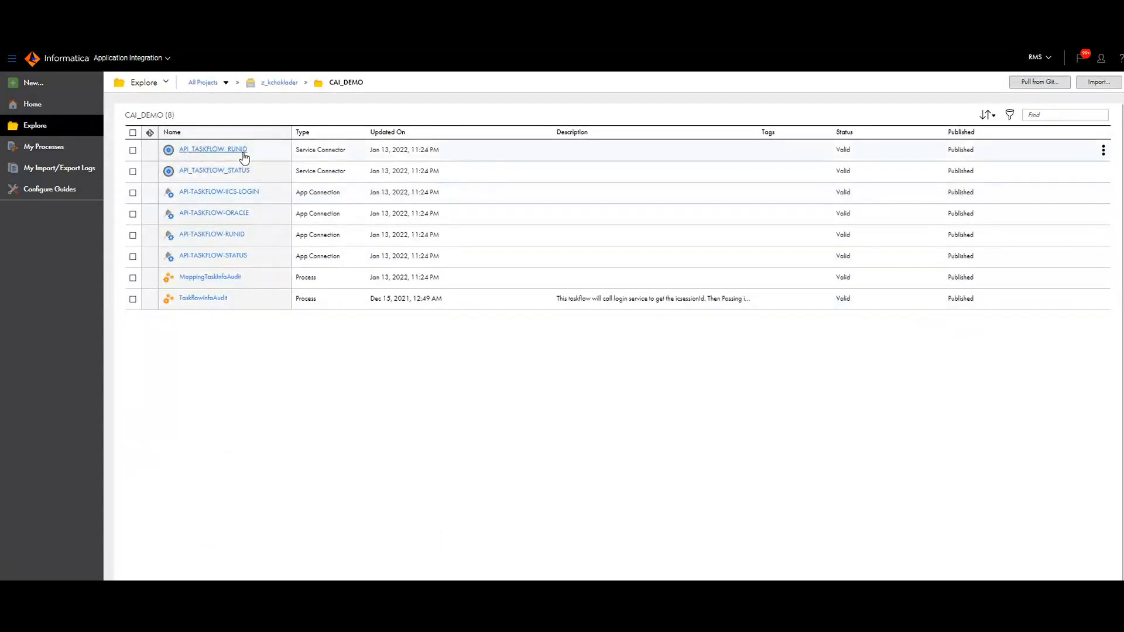
Open the API_TASKFLOW_RUNID service connector and review its definition, the TaskflowRunId action settings and the action's input fields
{"action": "left_click", "coordinate": [210, 149]}
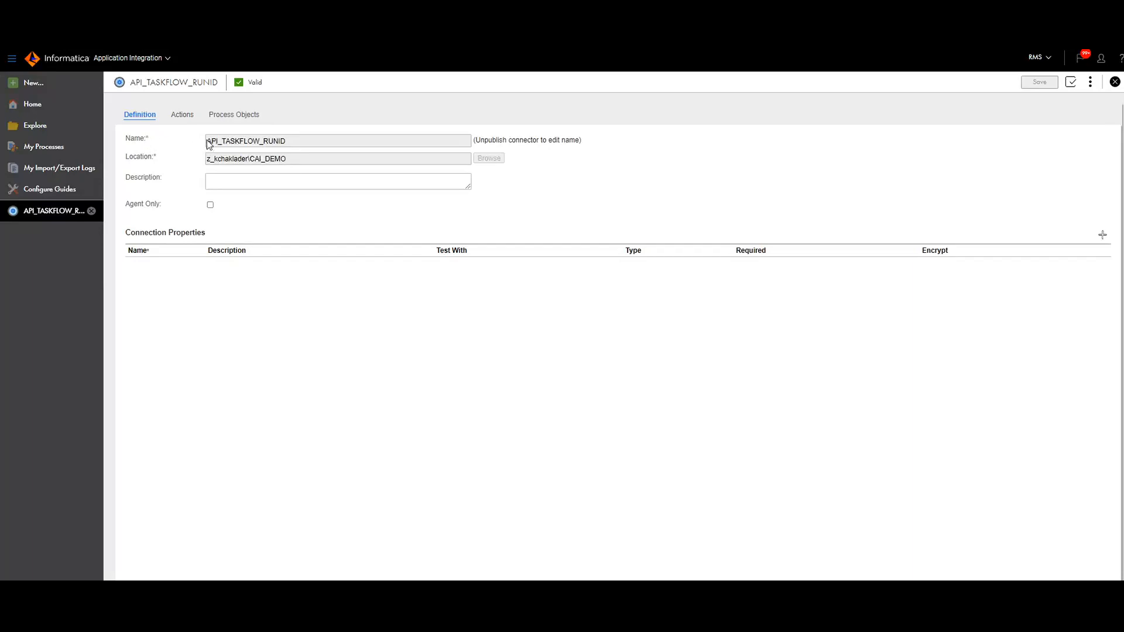
{"action": "left_click_drag", "start_coordinate": [207, 142], "coordinate": [291, 144]}
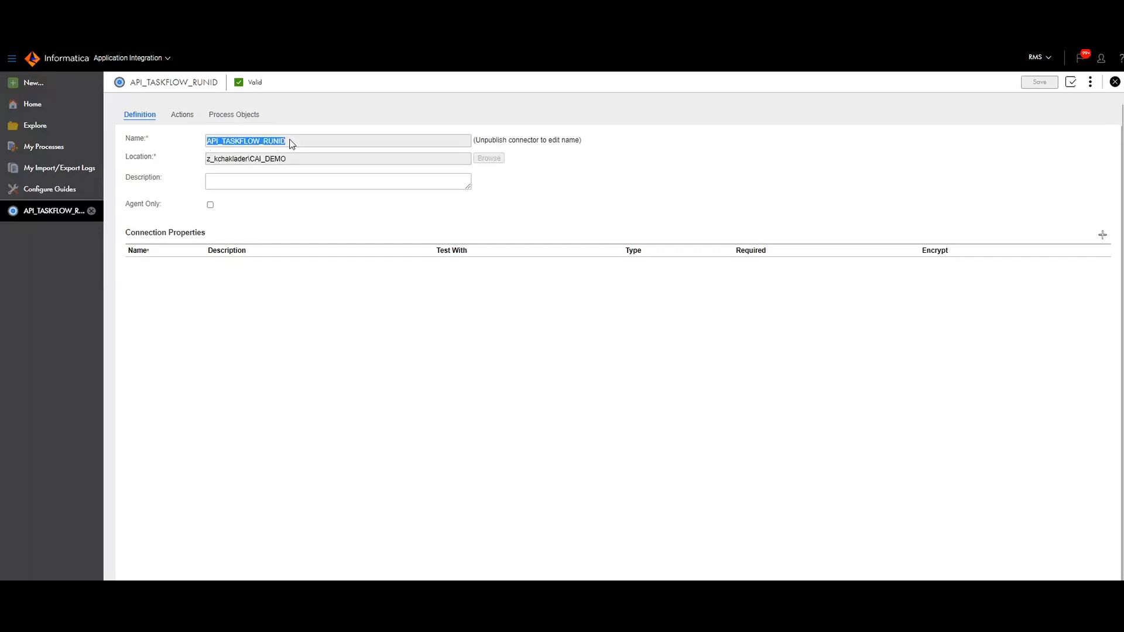
{"action": "left_click", "coordinate": [184, 116]}
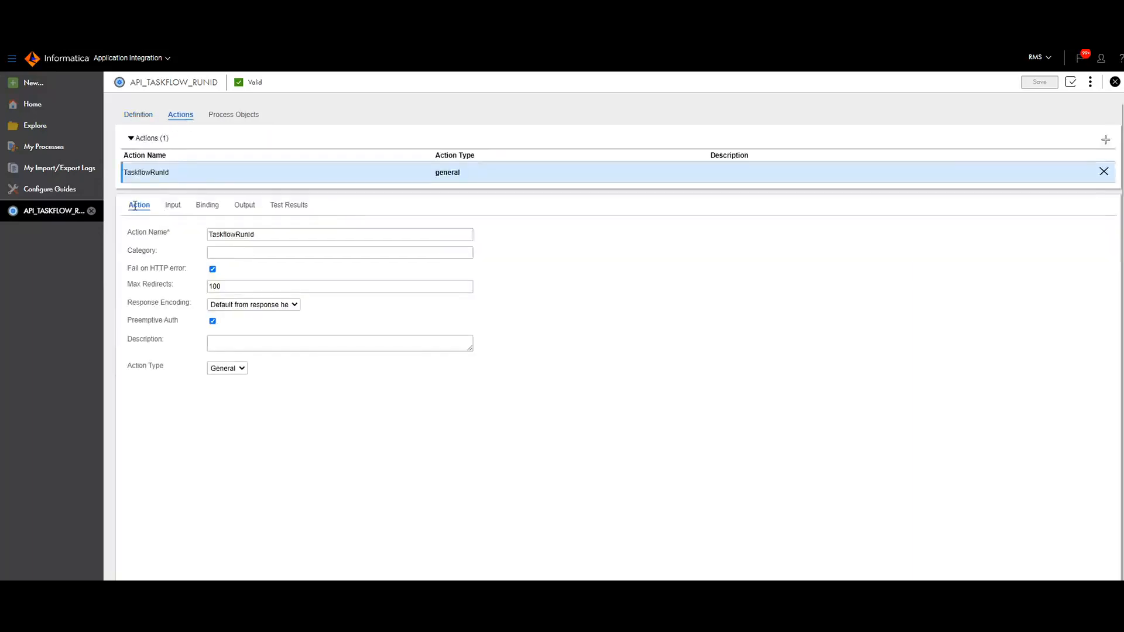
{"action": "left_click_drag", "start_coordinate": [258, 235], "coordinate": [204, 239]}
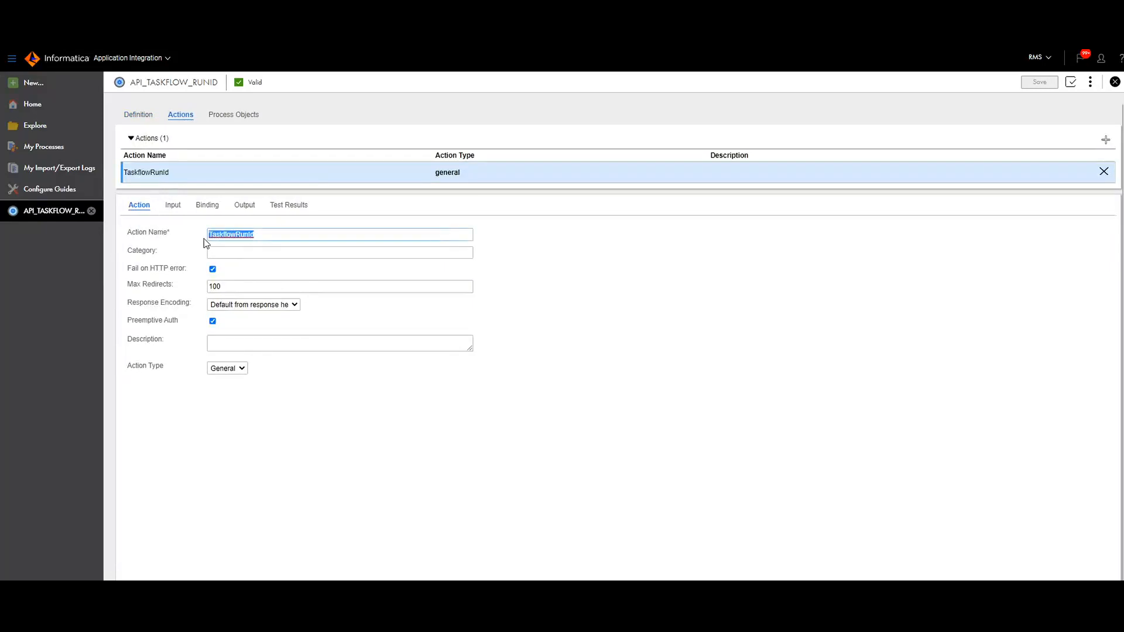
{"action": "left_click", "coordinate": [267, 241]}
{"action": "left_click", "coordinate": [173, 205]}
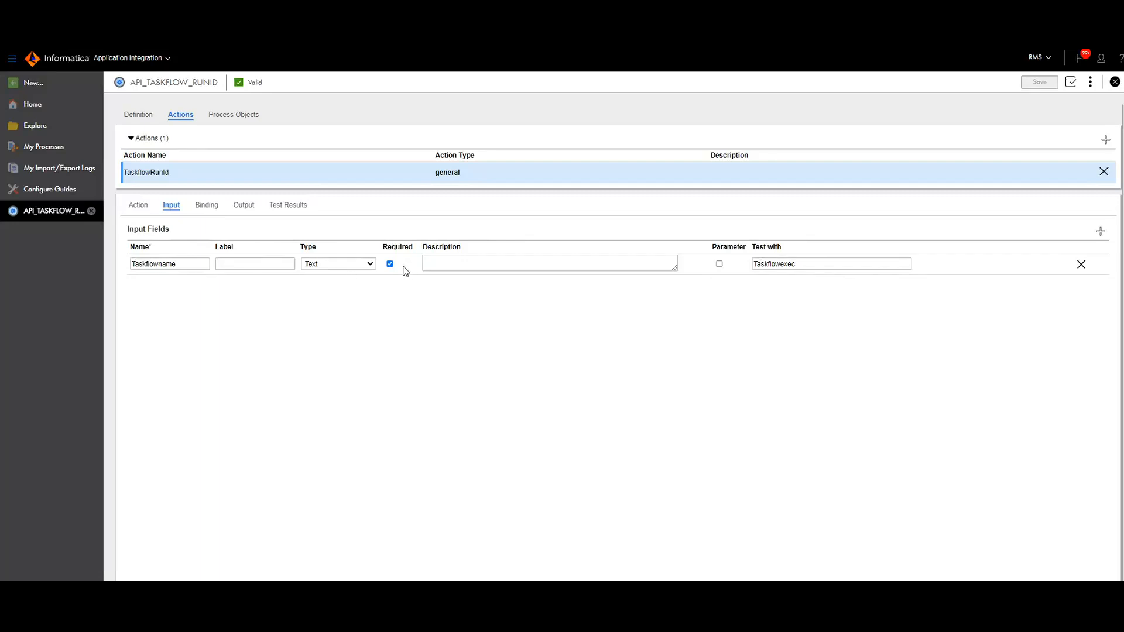
Examine the TaskflowRunId action's binding, focusing on the request URL and its Taskflowname parameter
{"action": "left_click", "coordinate": [206, 206]}
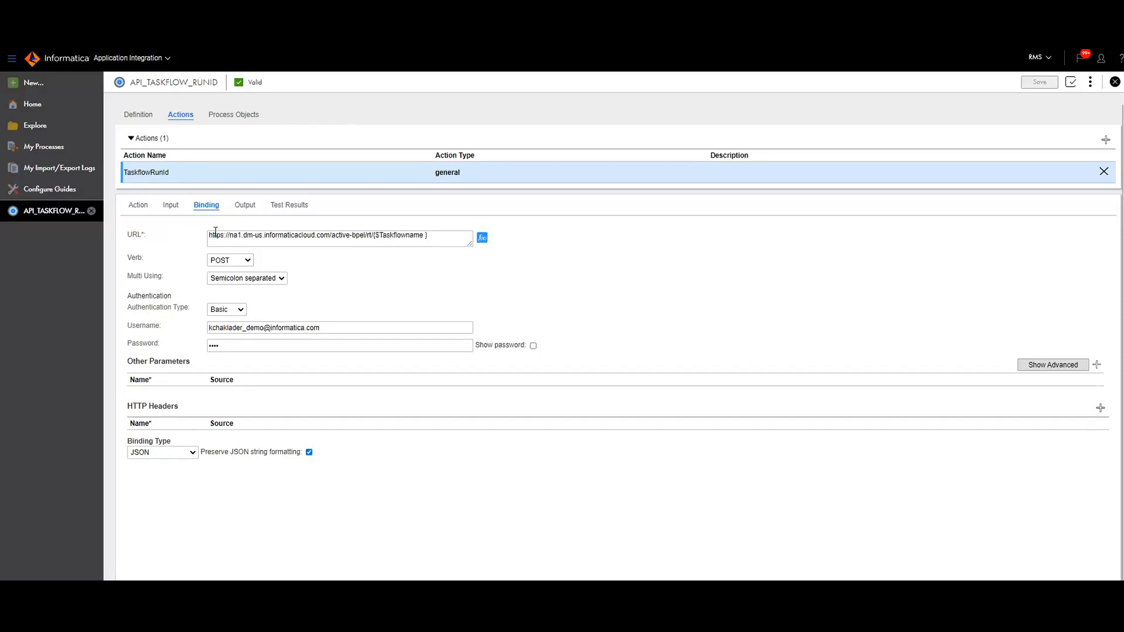
{"action": "left_click_drag", "start_coordinate": [209, 235], "coordinate": [434, 240]}
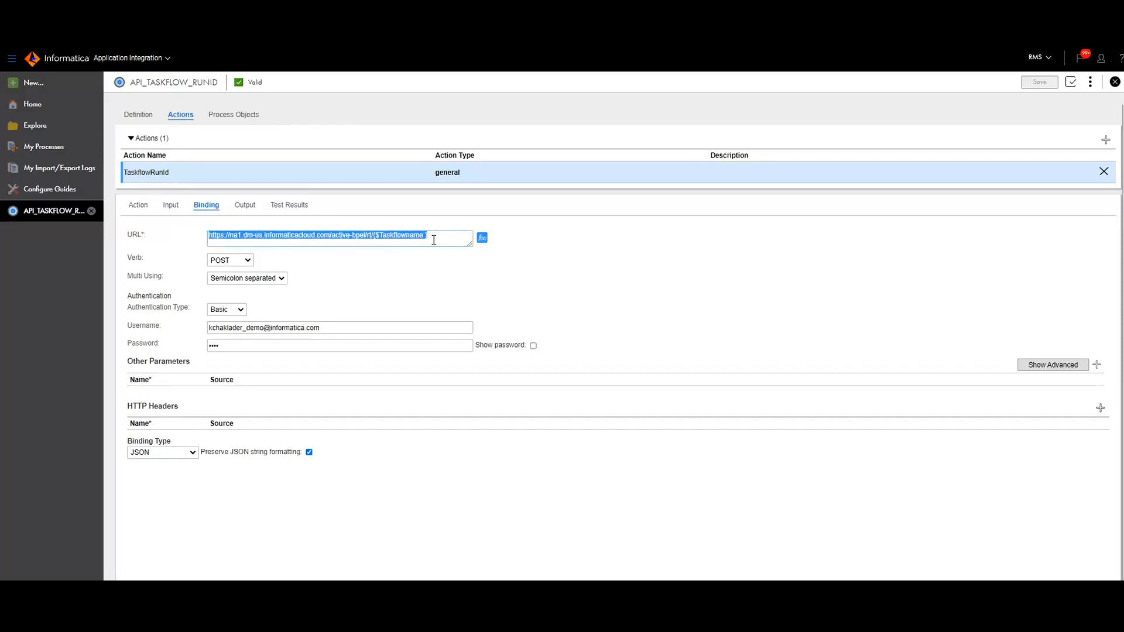
{"action": "left_click", "coordinate": [436, 238]}
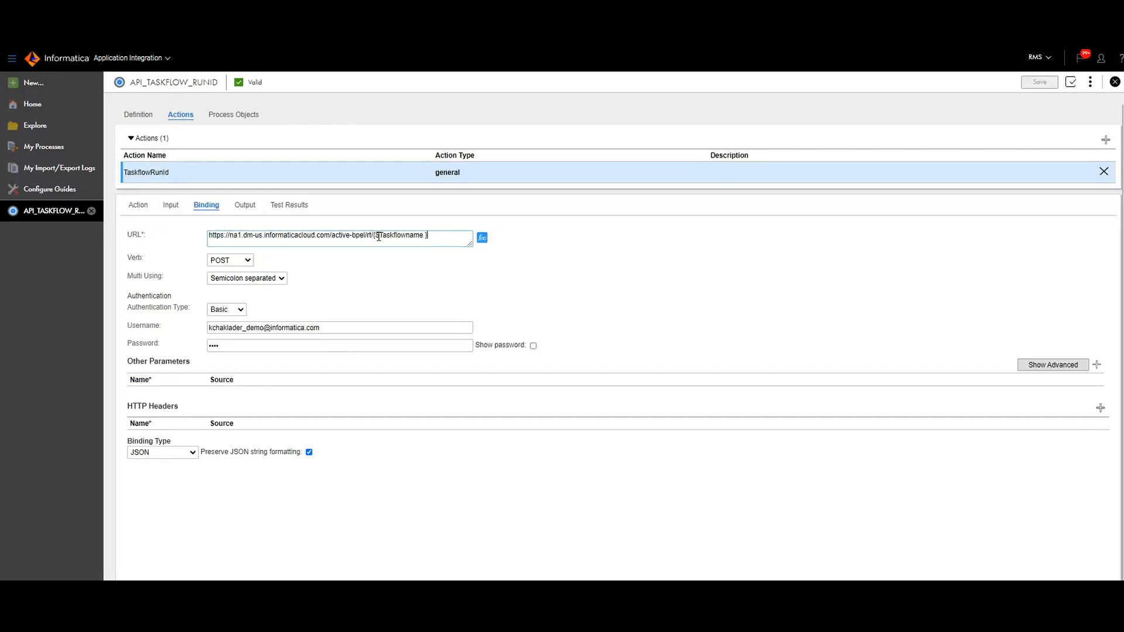
{"action": "left_click_drag", "start_coordinate": [377, 236], "coordinate": [426, 236]}
{"action": "left_click", "coordinate": [424, 235]}
{"action": "left_click_drag", "start_coordinate": [213, 236], "coordinate": [360, 236]}
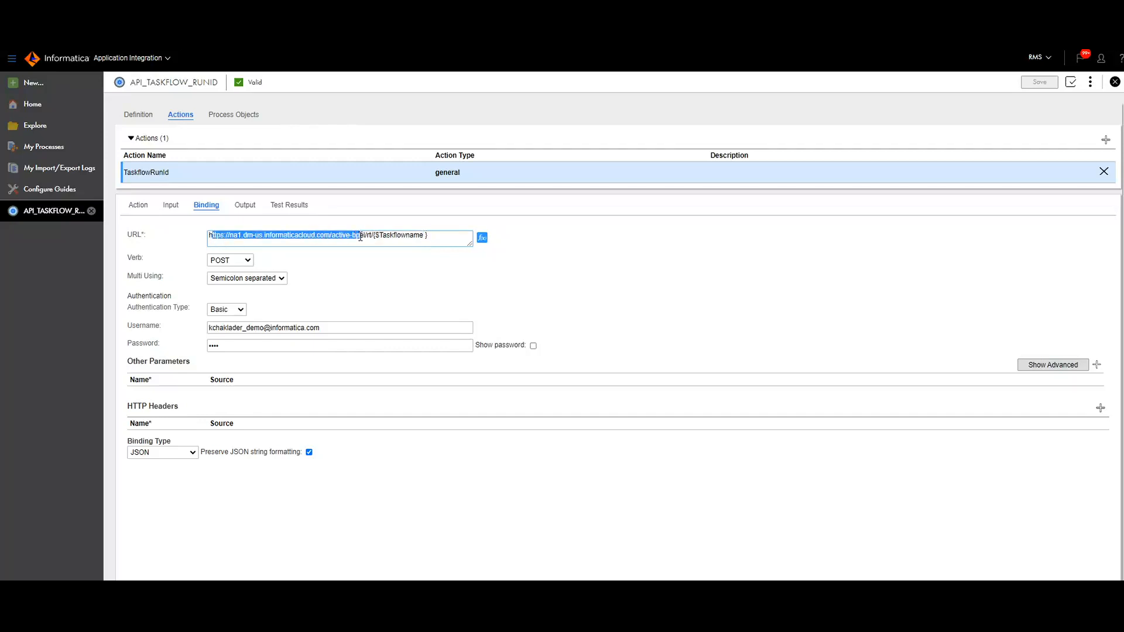
{"action": "left_click", "coordinate": [293, 267]}
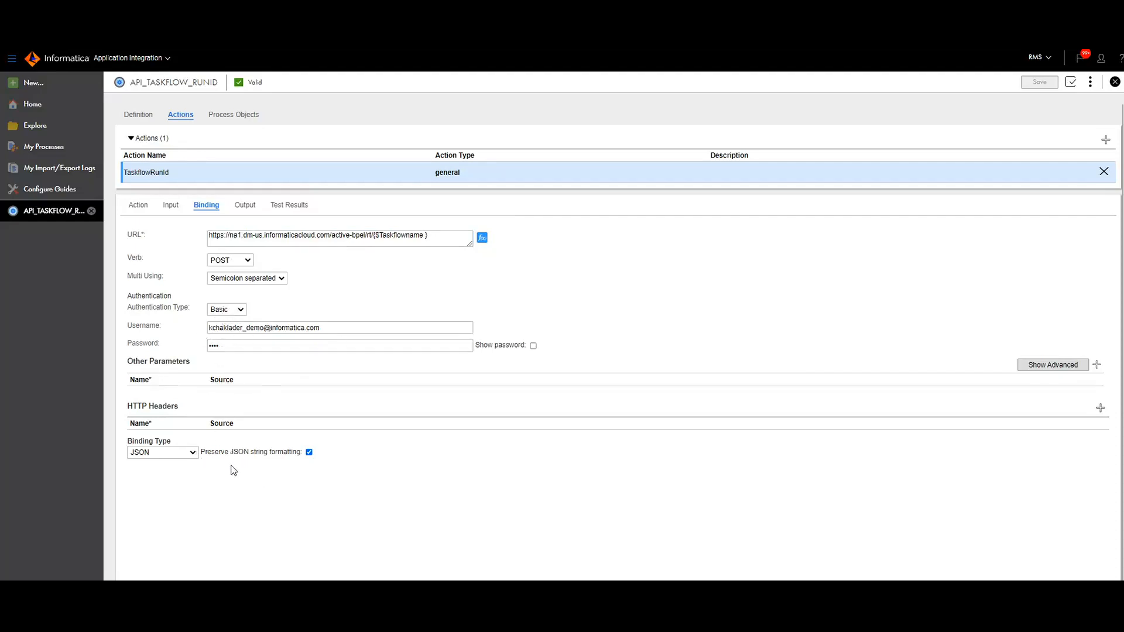
Check the TaskflowRunId output field, test the action on the Cloud Server for its RunId response, and close the connector
{"action": "left_click", "coordinate": [244, 205]}
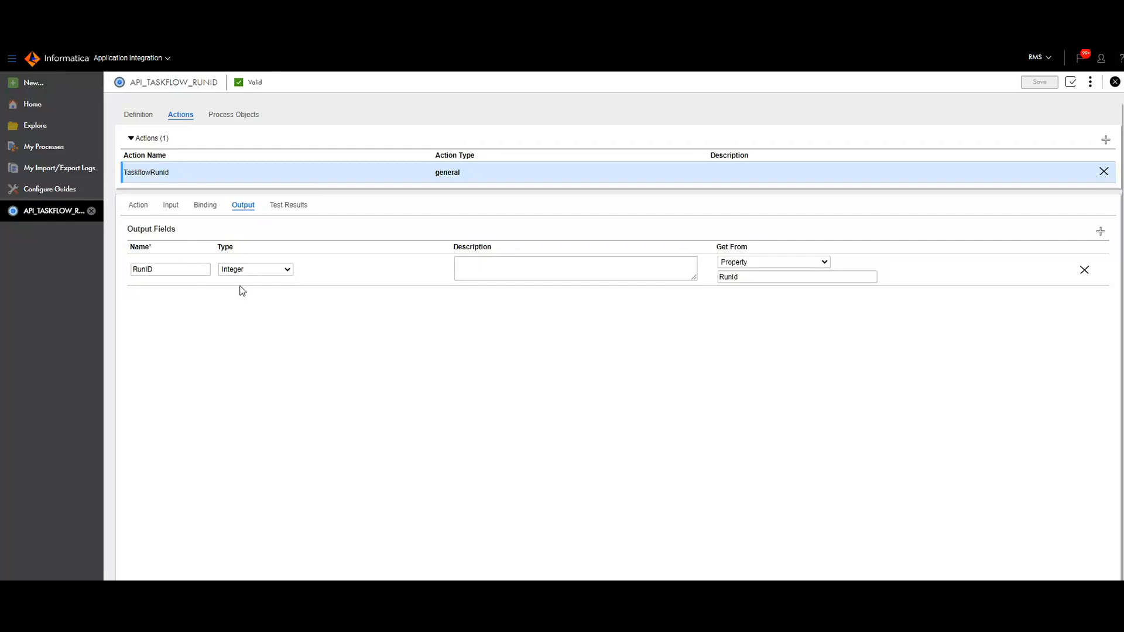
{"action": "left_click", "coordinate": [284, 204]}
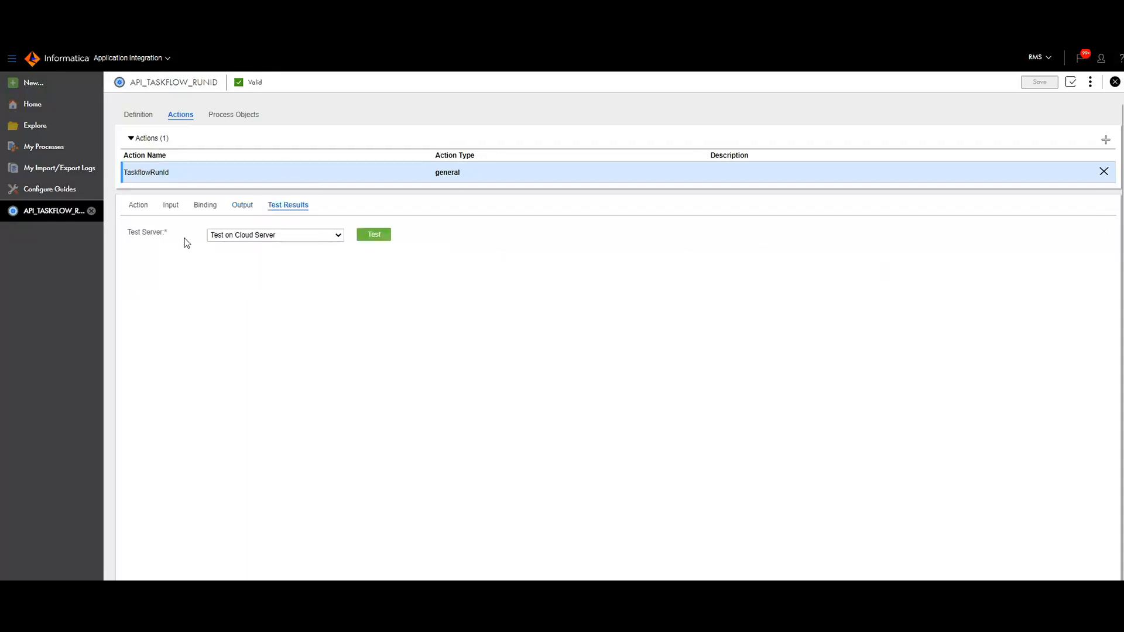
{"action": "left_click", "coordinate": [370, 236]}
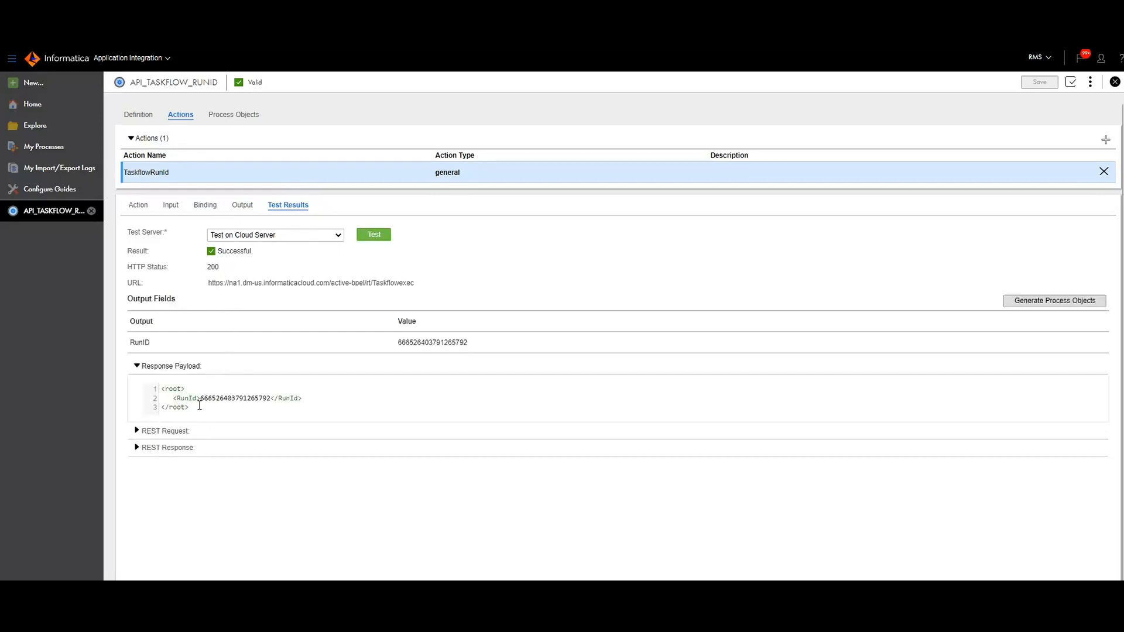
{"action": "left_click_drag", "start_coordinate": [202, 399], "coordinate": [266, 399]}
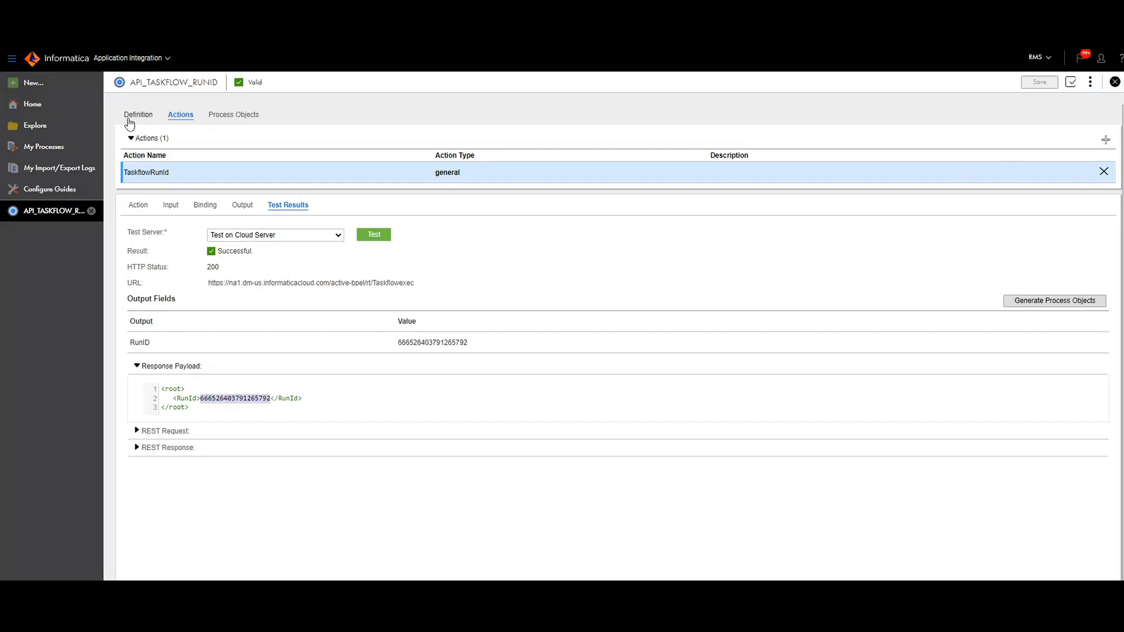
{"action": "left_click", "coordinate": [1115, 82]}
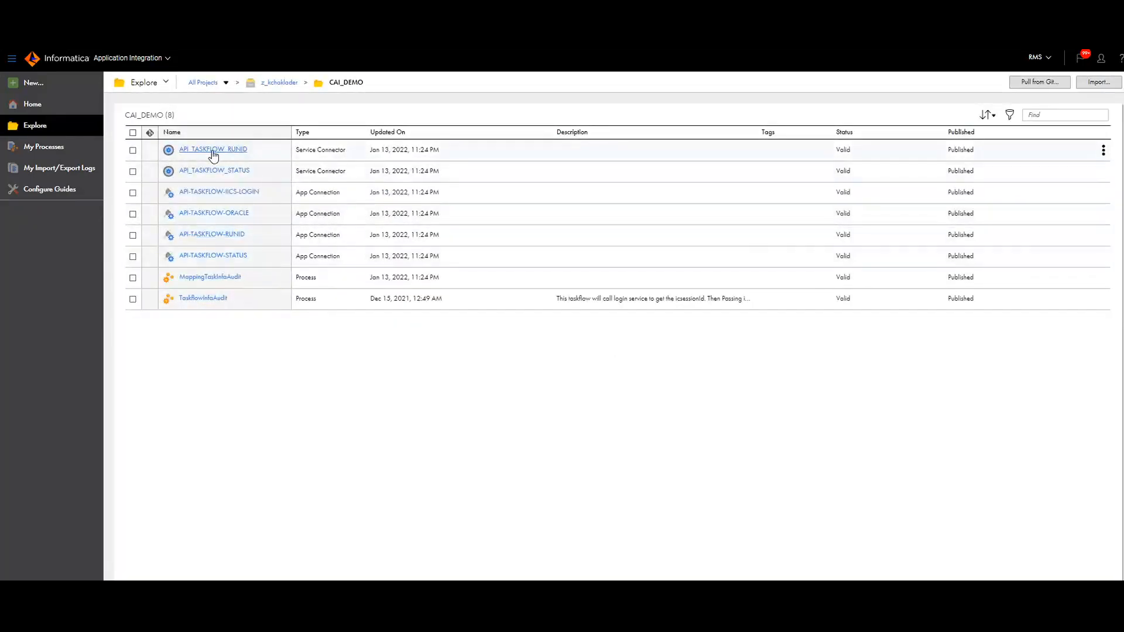
Review the connection details of the API-TASKFLOW-RUNID app connection and close it, discarding changes
{"action": "left_click", "coordinate": [215, 237]}
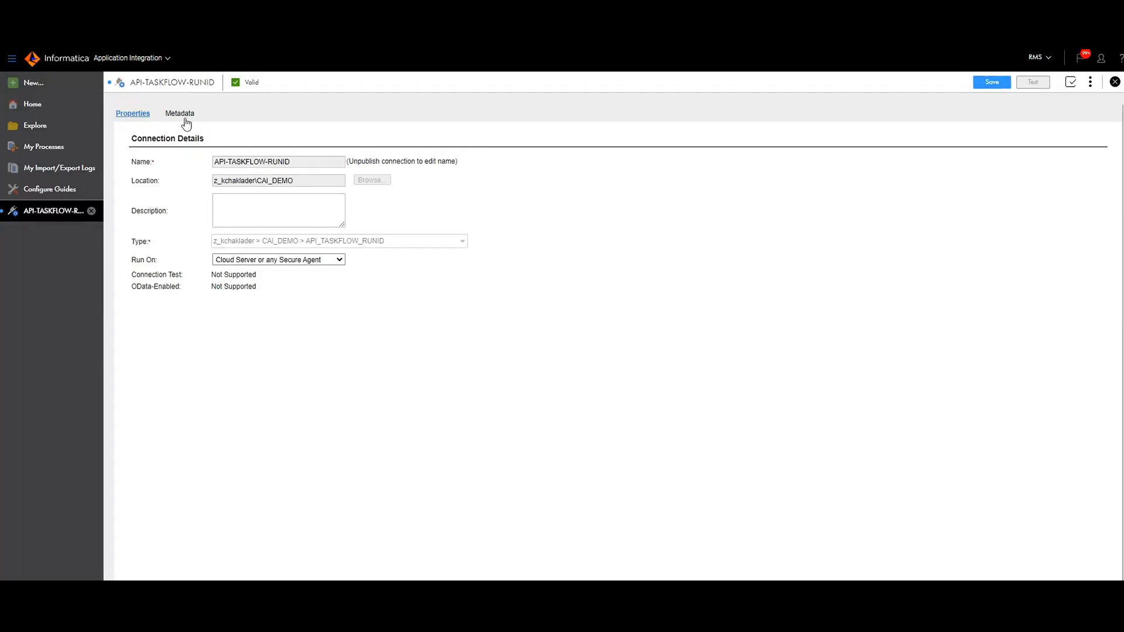
{"action": "left_click", "coordinate": [1115, 82]}
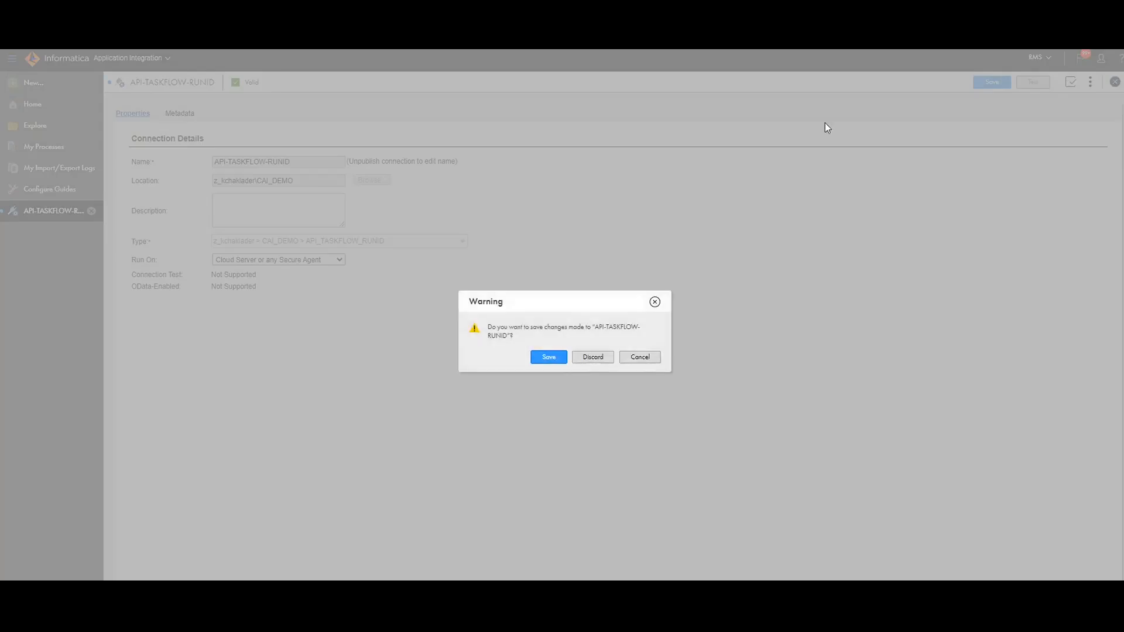
{"action": "left_click", "coordinate": [592, 357]}
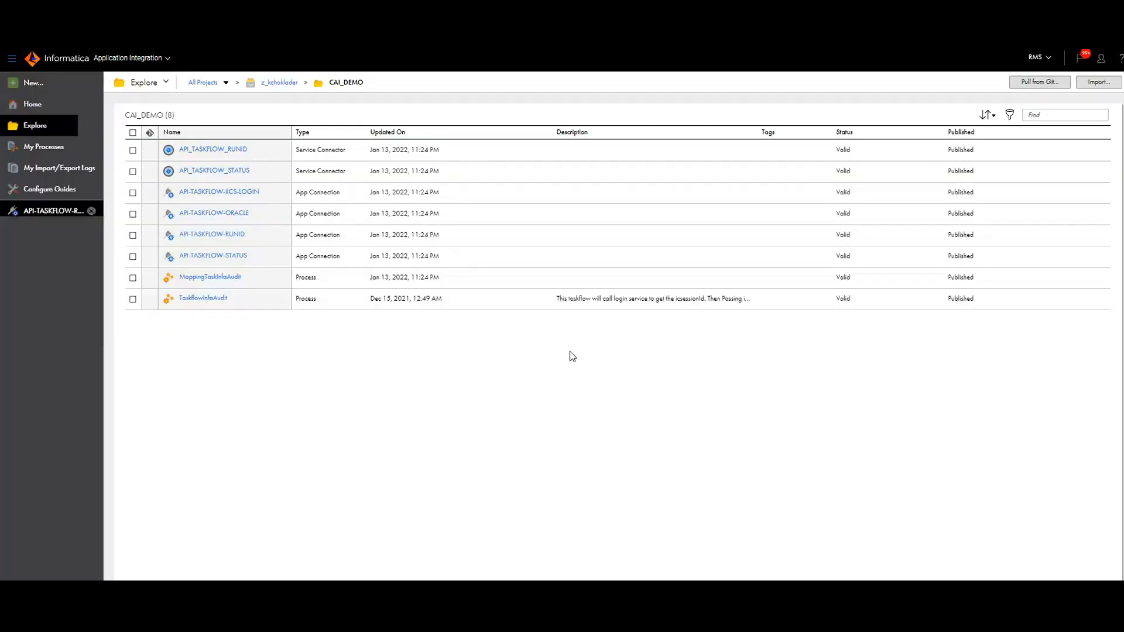
Open the API_TASKFLOW_STATUS service connector and review its TaskflowRunIdStatus action settings and input fields
{"action": "left_click", "coordinate": [232, 171]}
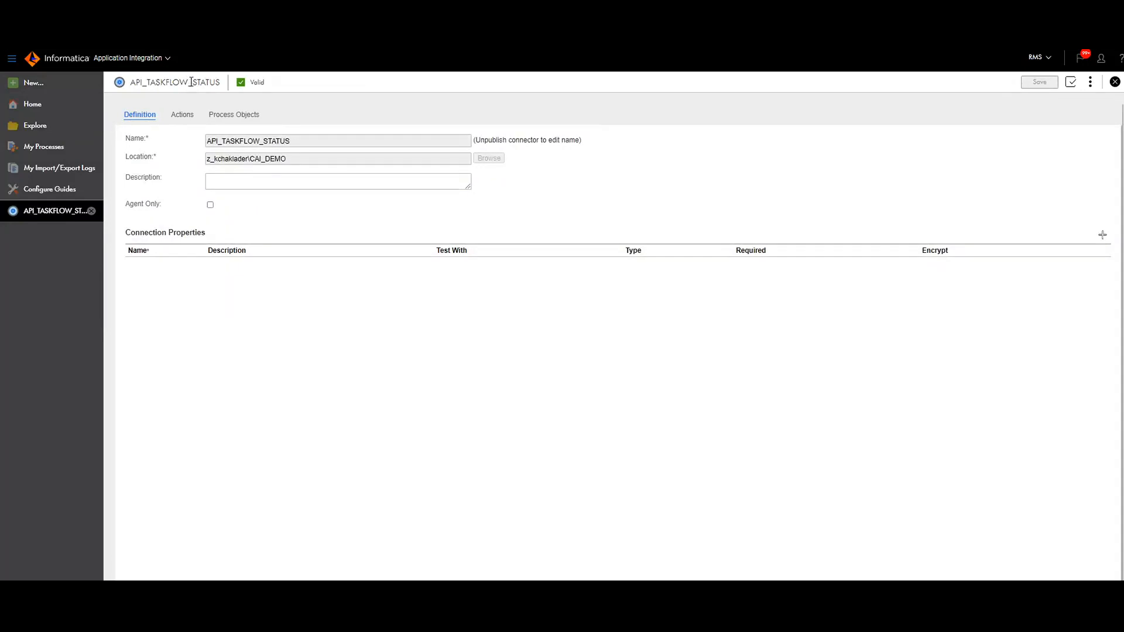
{"action": "left_click", "coordinate": [187, 115]}
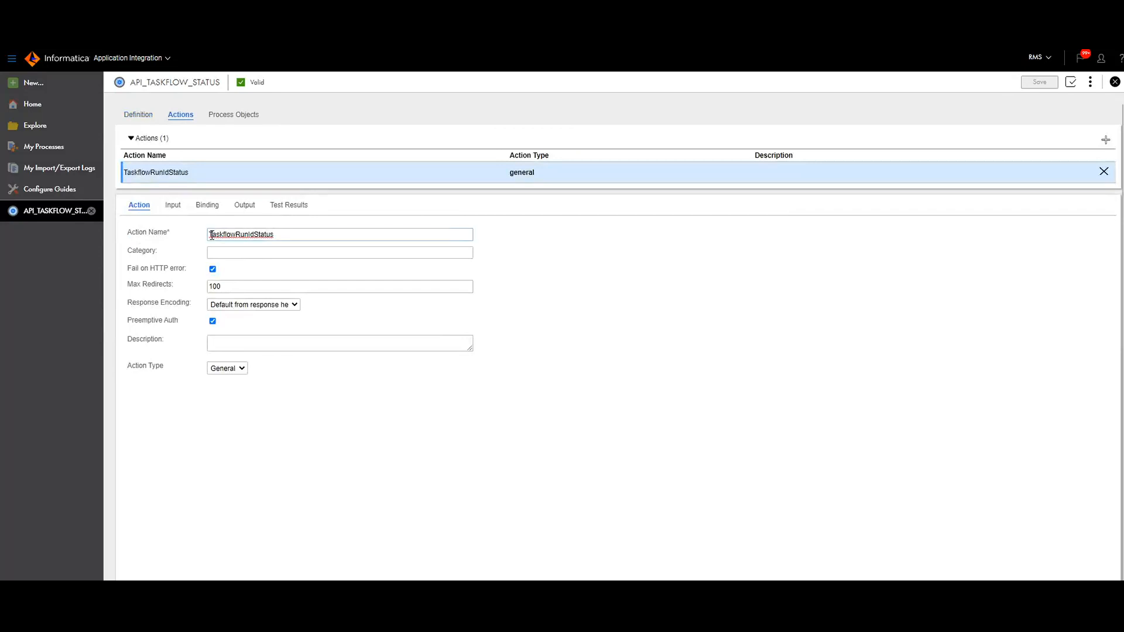
{"action": "left_click_drag", "start_coordinate": [212, 235], "coordinate": [268, 233]}
{"action": "left_click", "coordinate": [301, 233]}
{"action": "left_click", "coordinate": [173, 205]}
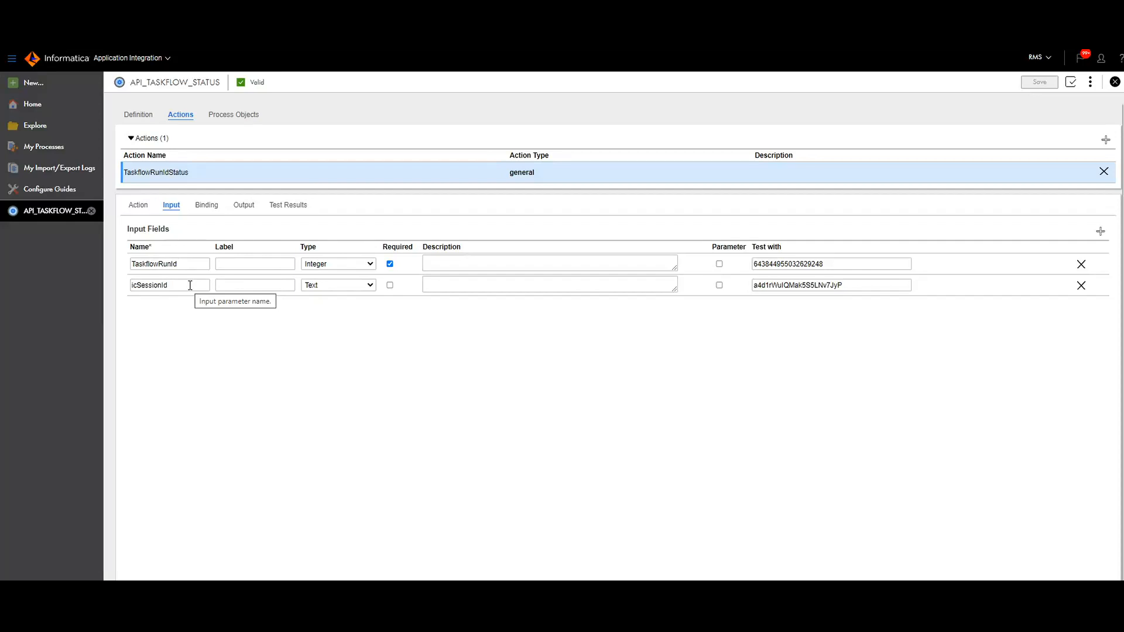
Examine the TaskflowRunIdStatus action's binding URL, HTTP headers and output fields, and close the connector
{"action": "left_click", "coordinate": [215, 205]}
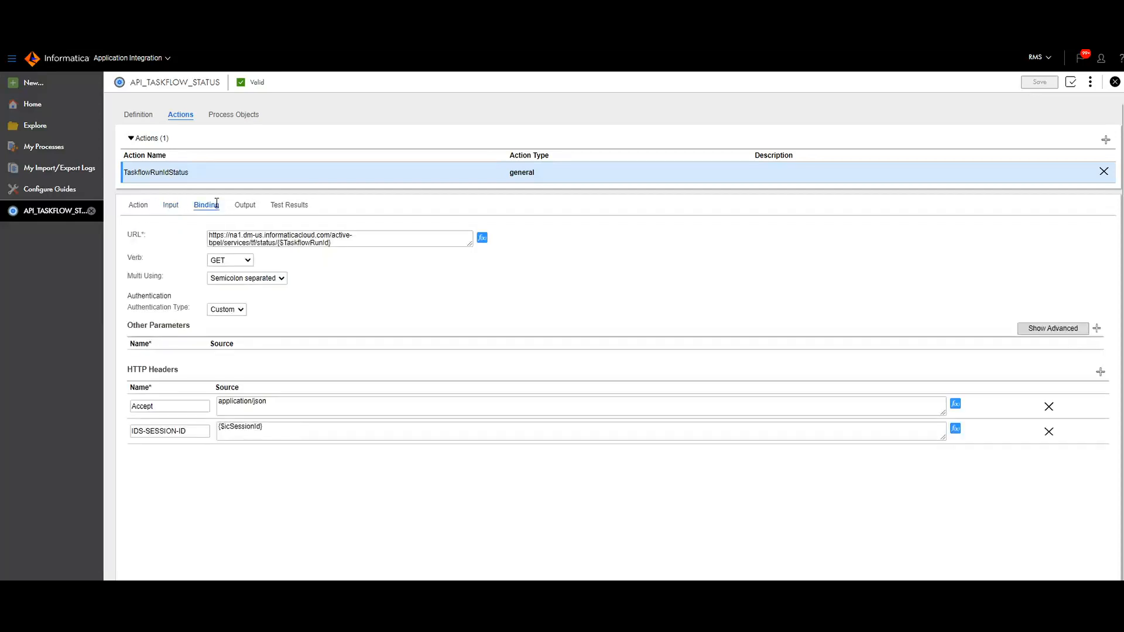
{"action": "left_click", "coordinate": [209, 236]}
{"action": "left_click_drag", "start_coordinate": [209, 237], "coordinate": [346, 246]}
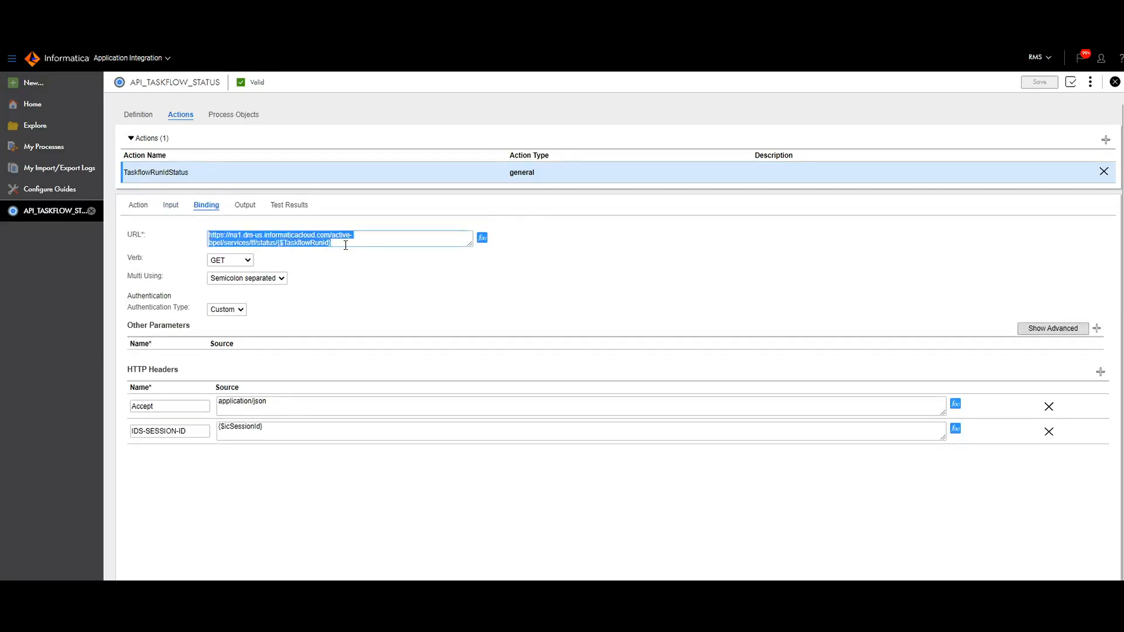
{"action": "left_click", "coordinate": [346, 245]}
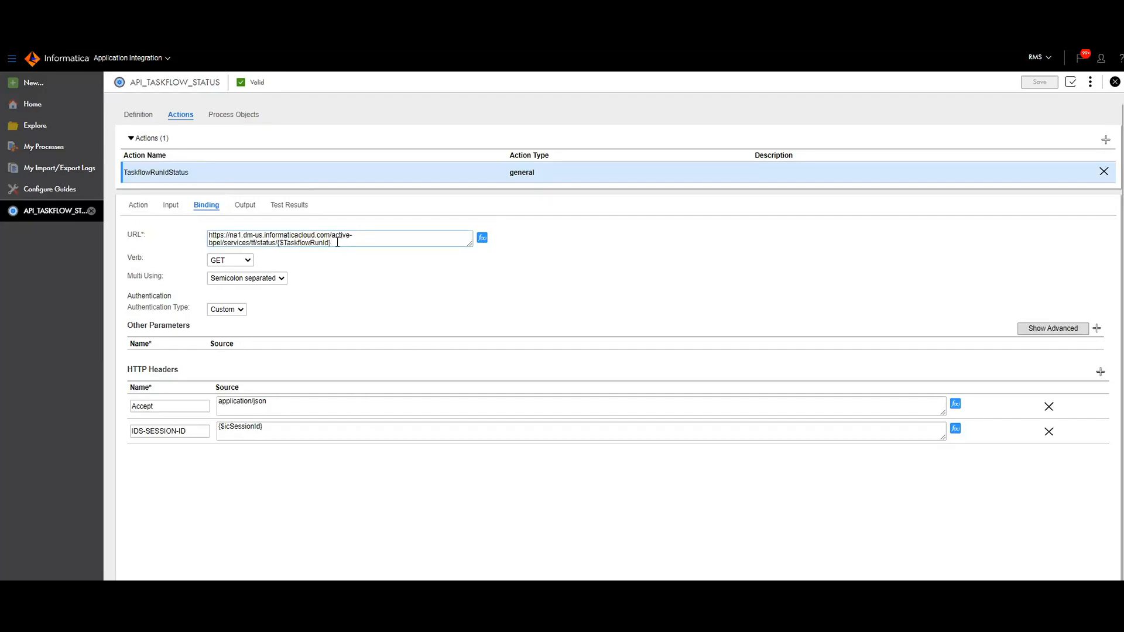
{"action": "left_click_drag", "start_coordinate": [285, 245], "coordinate": [337, 245]}
{"action": "left_click", "coordinate": [300, 244]}
{"action": "left_click_drag", "start_coordinate": [284, 243], "coordinate": [327, 244]}
{"action": "left_click_drag", "start_coordinate": [135, 370], "coordinate": [172, 369]}
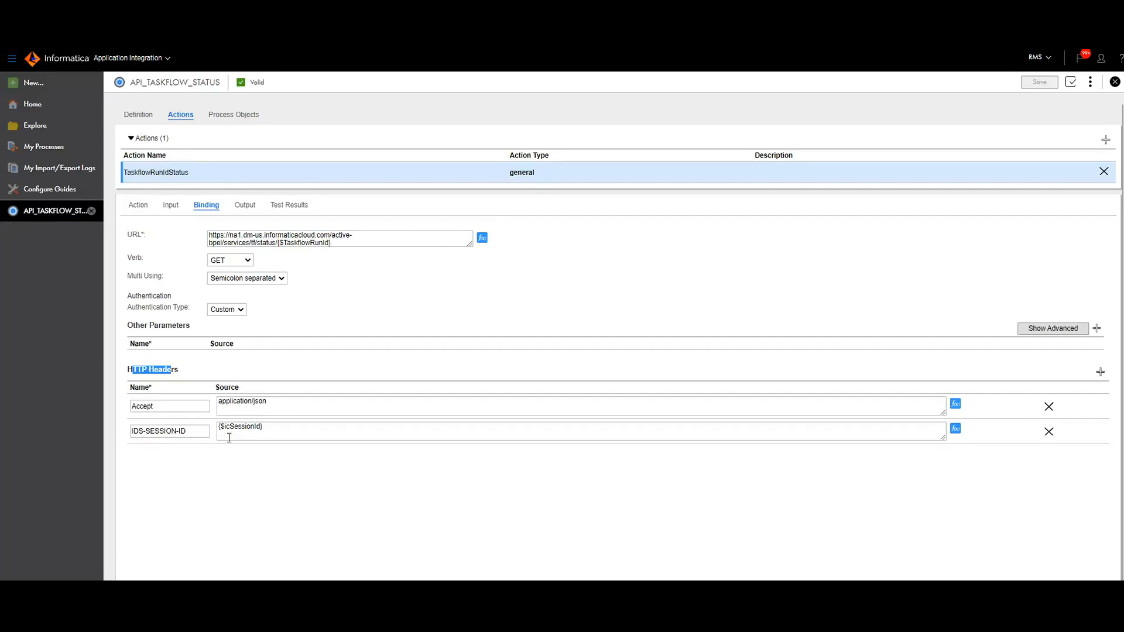
{"action": "left_click", "coordinate": [308, 488]}
{"action": "left_click", "coordinate": [244, 205]}
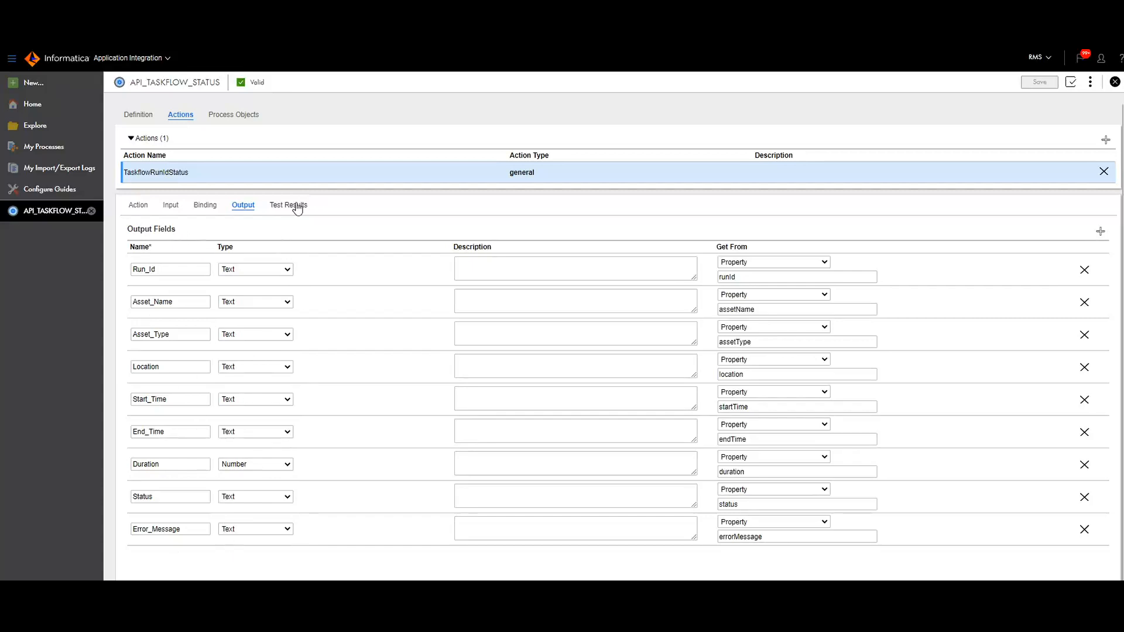
{"action": "left_click", "coordinate": [1115, 82]}
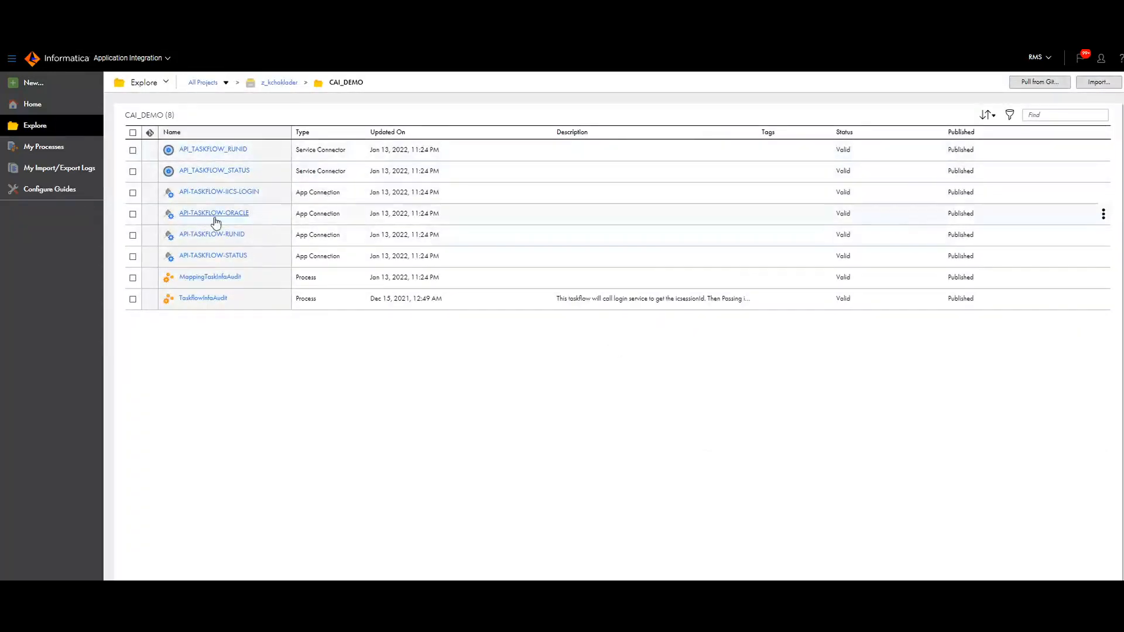
Review the connection details of the API-TASKFLOW-STATUS app connection and close it, discarding changes
{"action": "left_click", "coordinate": [218, 256]}
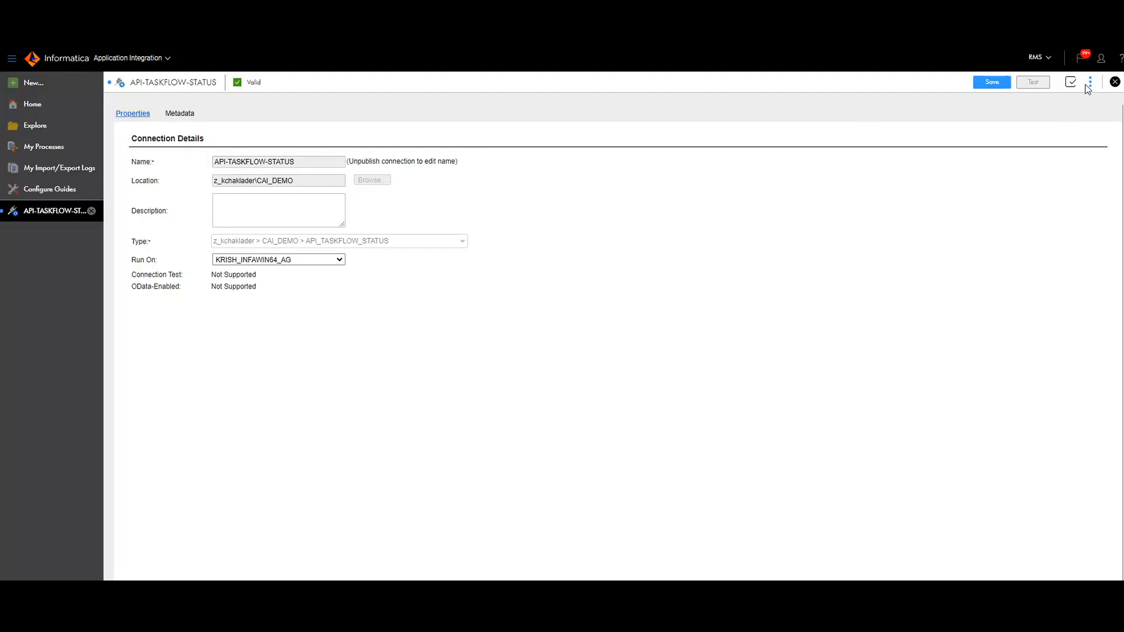
{"action": "left_click", "coordinate": [1115, 82]}
{"action": "left_click", "coordinate": [597, 358]}
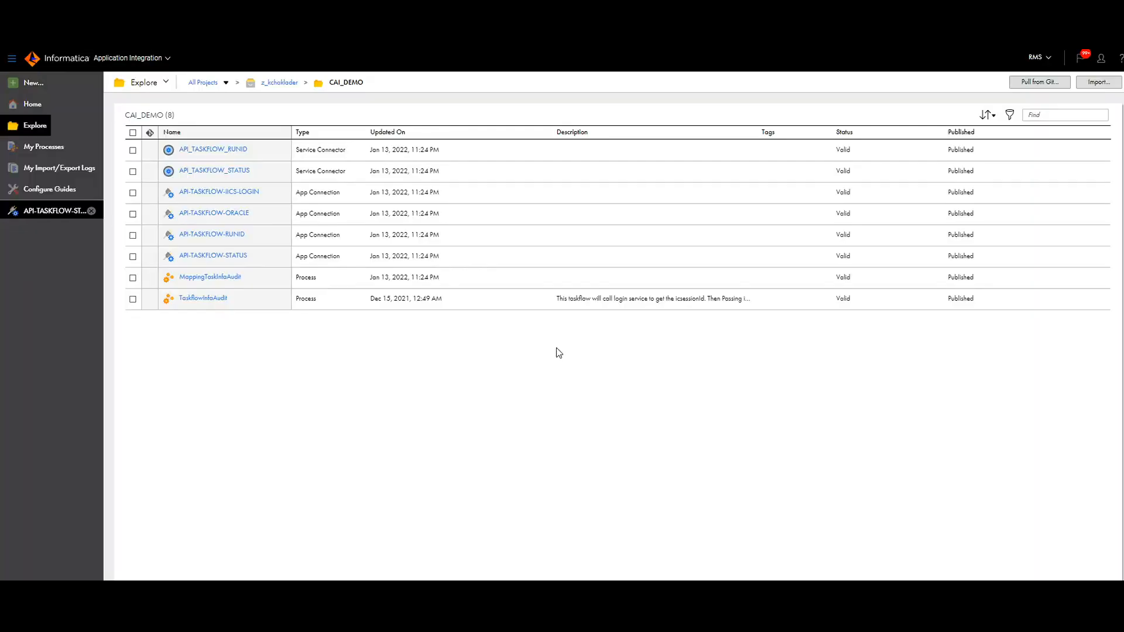
Review the login connection properties of the API-TASKFLOW-IICS-LOGIN app connection and close it
{"action": "left_click", "coordinate": [232, 193]}
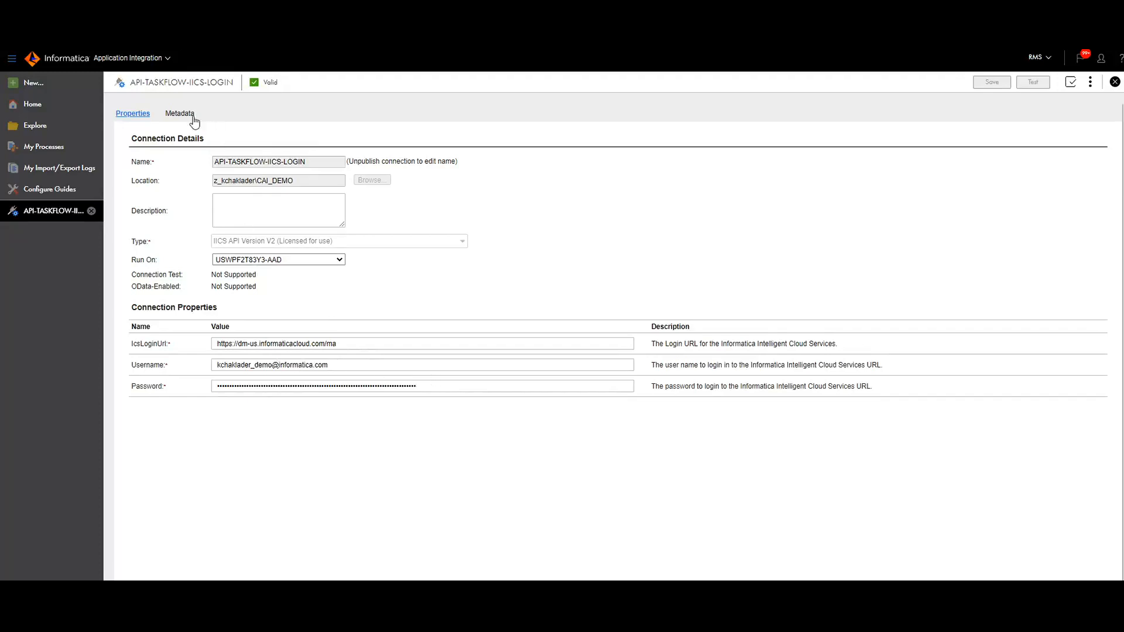
{"action": "left_click", "coordinate": [1115, 82]}
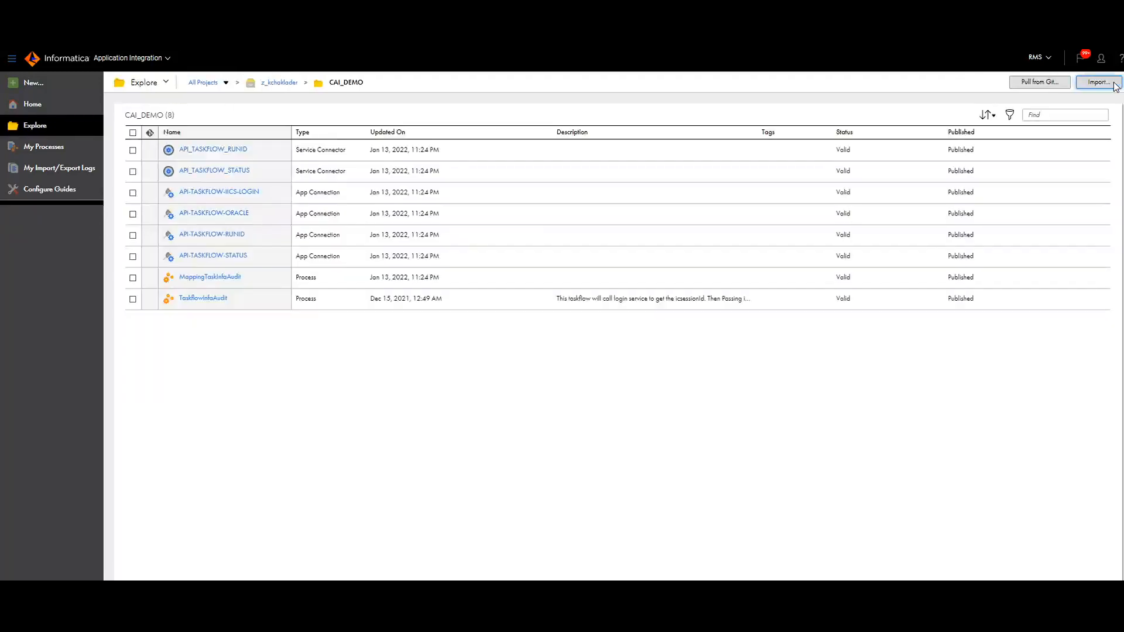
Open the API-TASKFLOW-ORACLE app connection and review its JDBC connection properties and its read and write attributes
{"action": "left_click", "coordinate": [236, 215]}
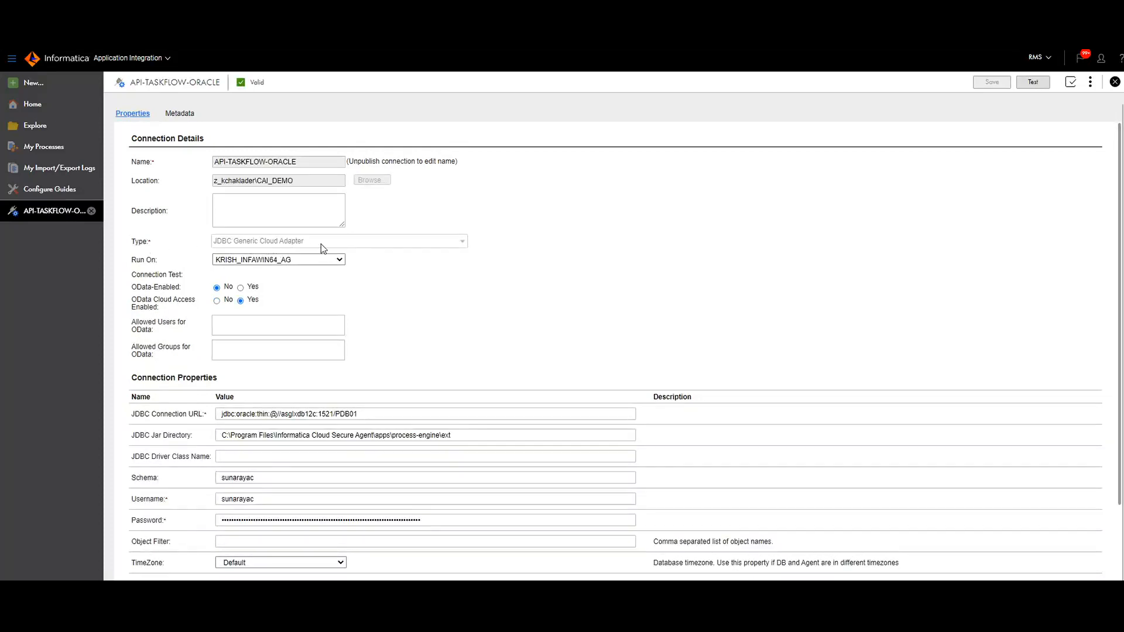
{"action": "scroll", "coordinate": [344, 379], "scroll_direction": "down", "scroll_amount": 1}
{"action": "scroll", "coordinate": [344, 379], "scroll_direction": "down", "scroll_amount": 2}
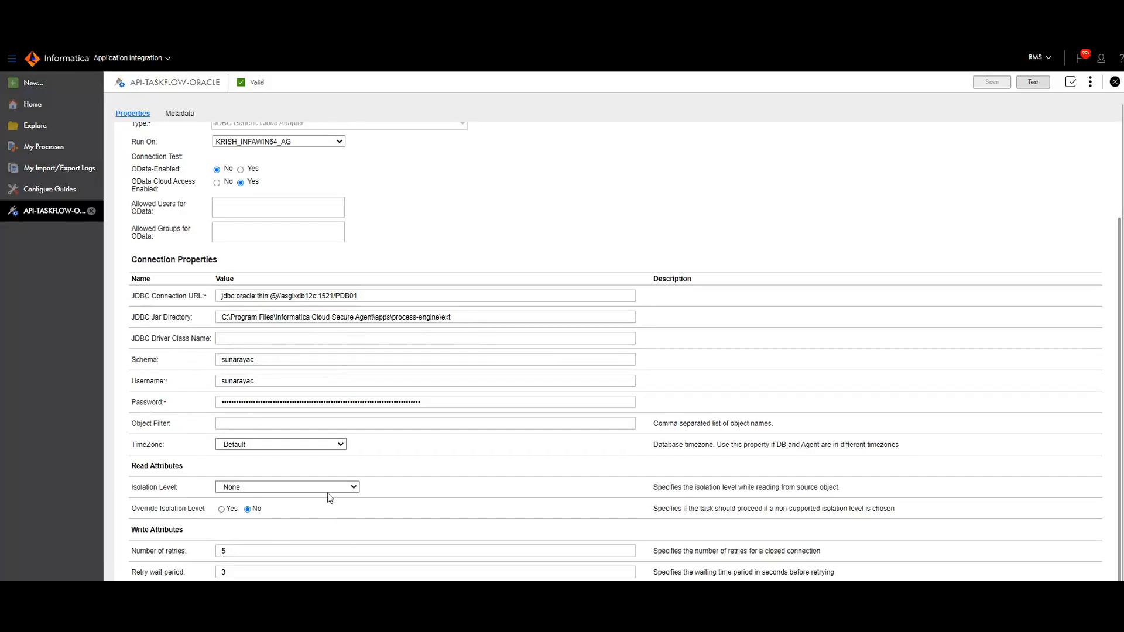
Check the metadata actions and objects of the API-TASKFLOW-ORACLE app connection, return to its properties, and close it
{"action": "scroll", "coordinate": [328, 495], "scroll_direction": "up", "scroll_amount": 3}
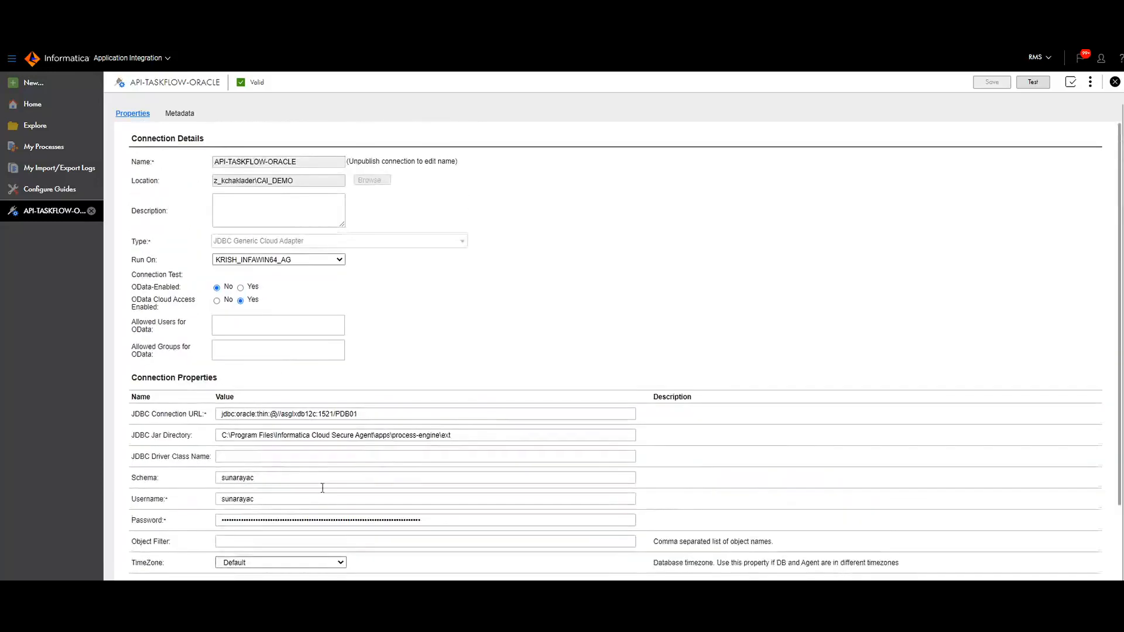
{"action": "left_click", "coordinate": [178, 113]}
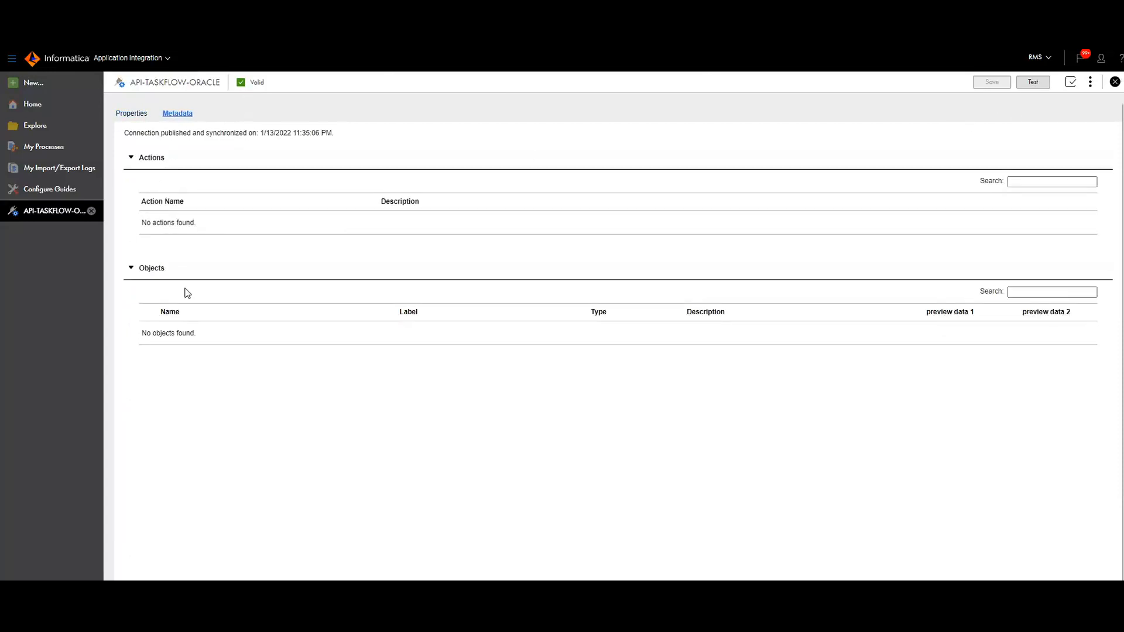
{"action": "left_click", "coordinate": [131, 114]}
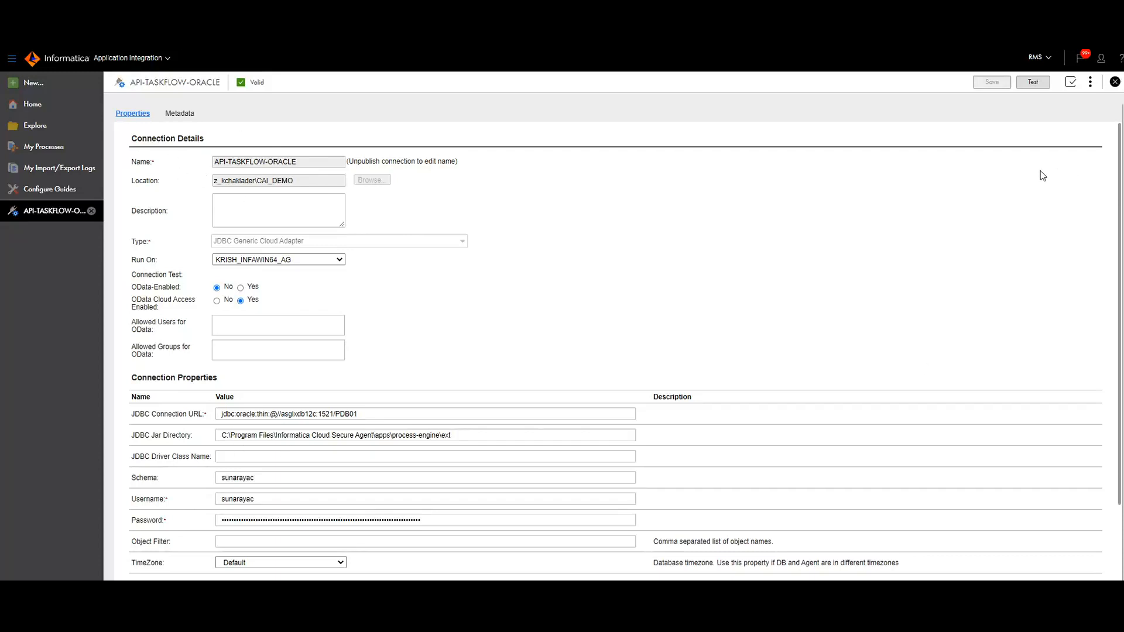
{"action": "left_click", "coordinate": [1116, 83]}
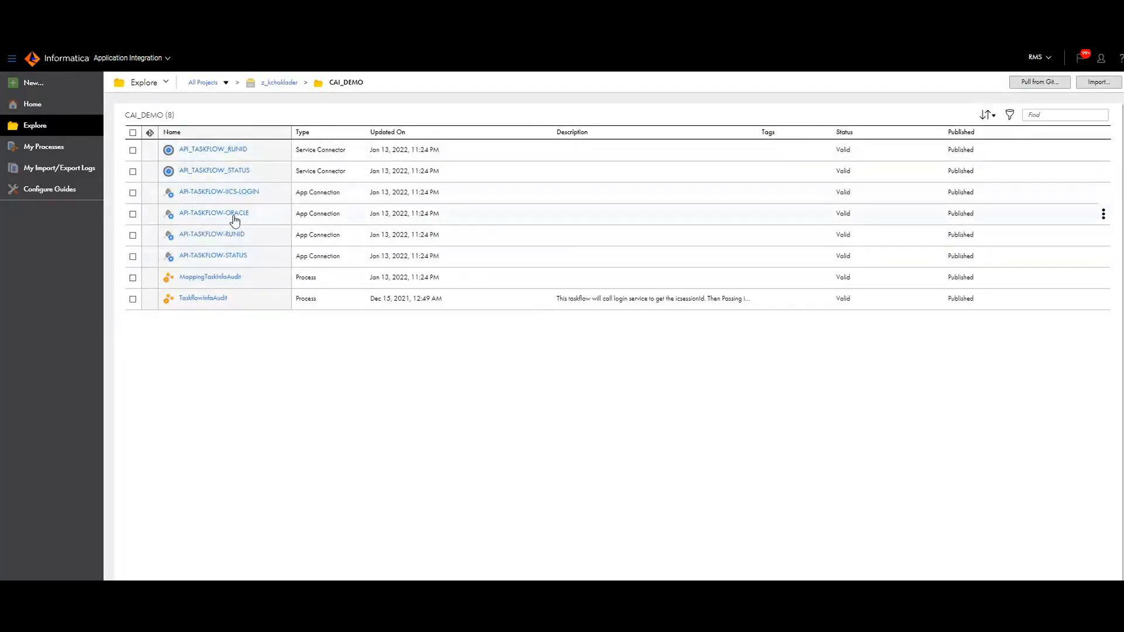
Open the TaskflowInfaAudit process and review its general description and the binding, access and run settings of its Start step
{"action": "left_click", "coordinate": [214, 298]}
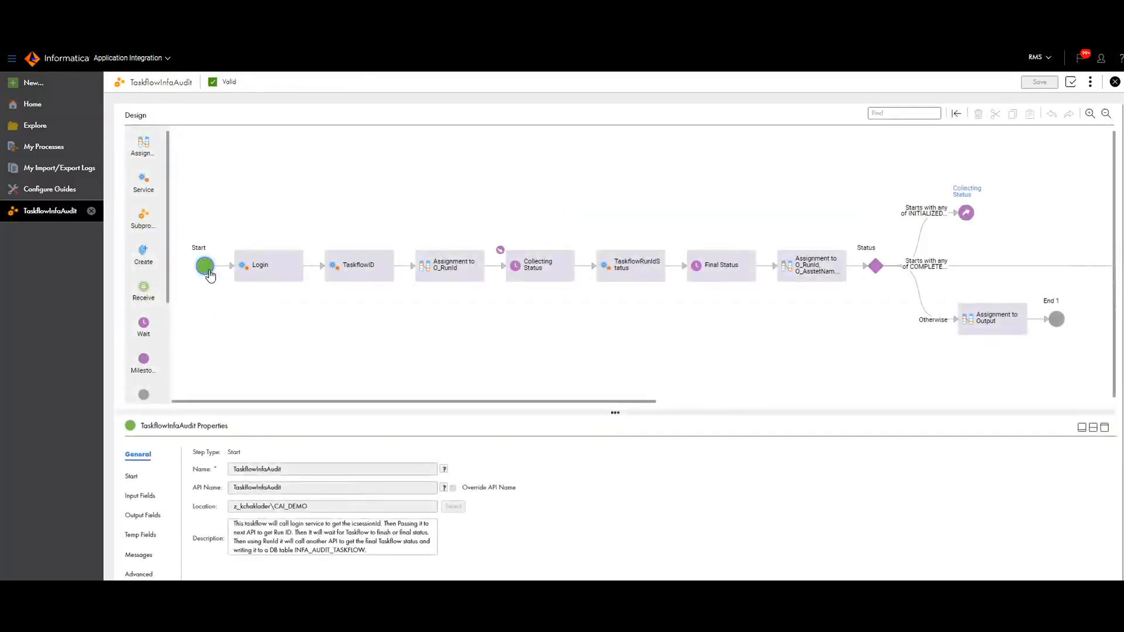
{"action": "left_click", "coordinate": [130, 477]}
{"action": "left_click_drag", "start_coordinate": [351, 409], "coordinate": [223, 306]}
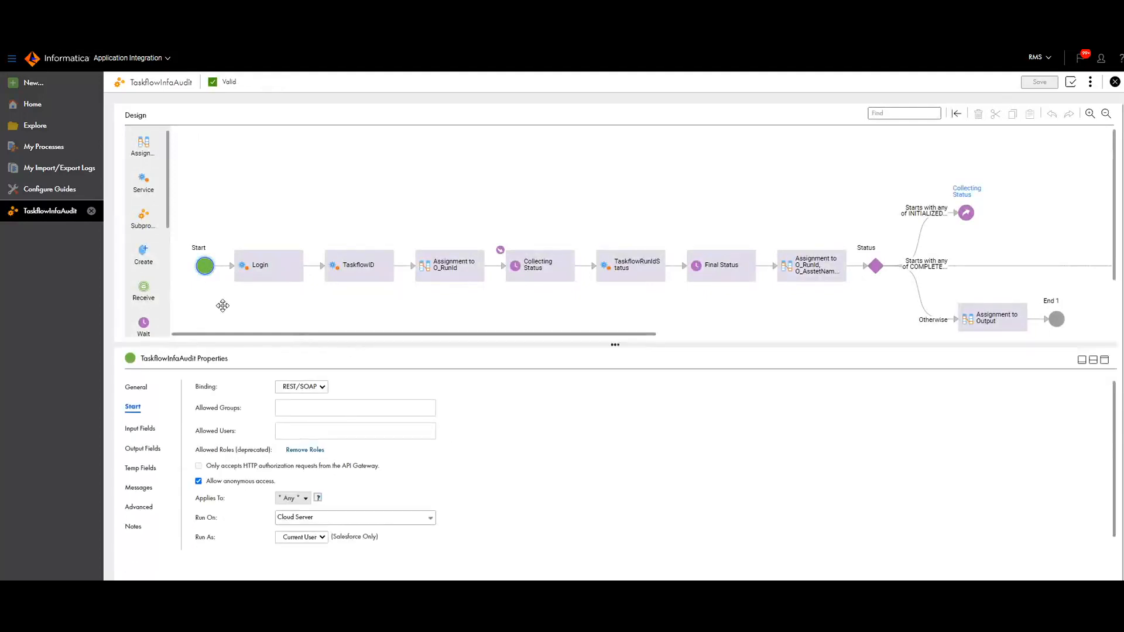
{"action": "left_click", "coordinate": [144, 388]}
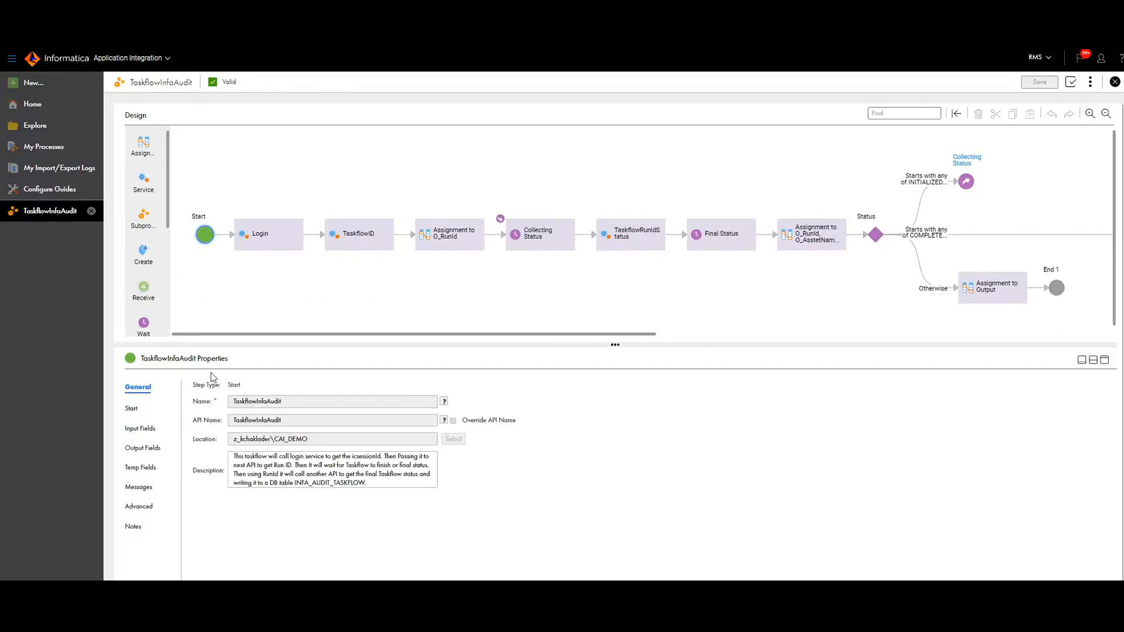
{"action": "left_click", "coordinate": [135, 409]}
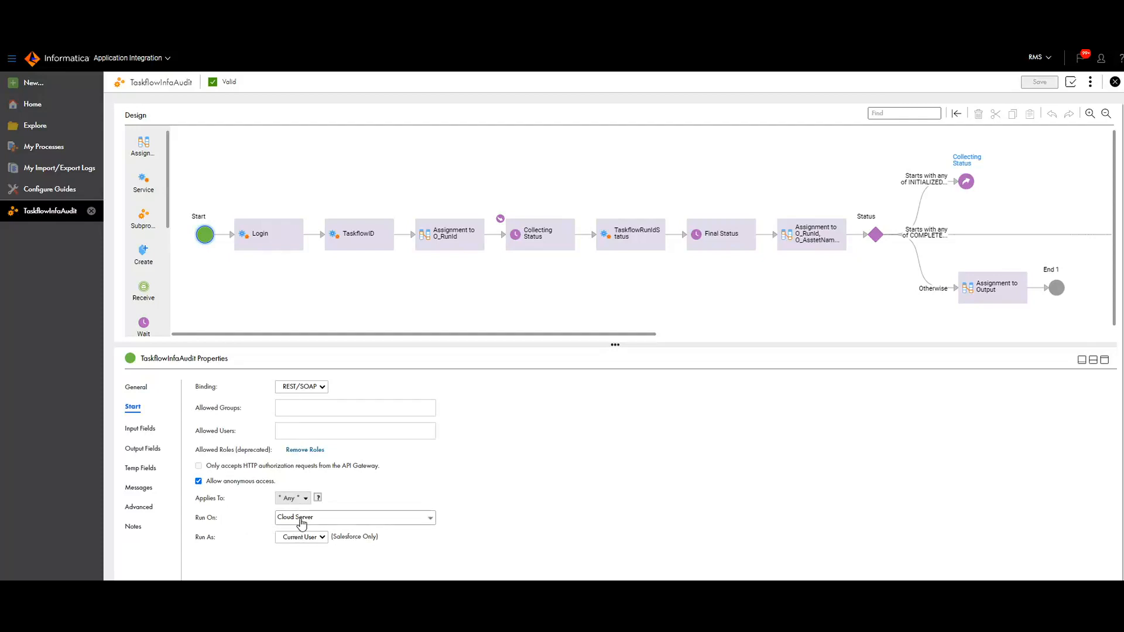
Review the input, output and temp fields defined on the TaskflowInfaAudit process
{"action": "left_click", "coordinate": [147, 427]}
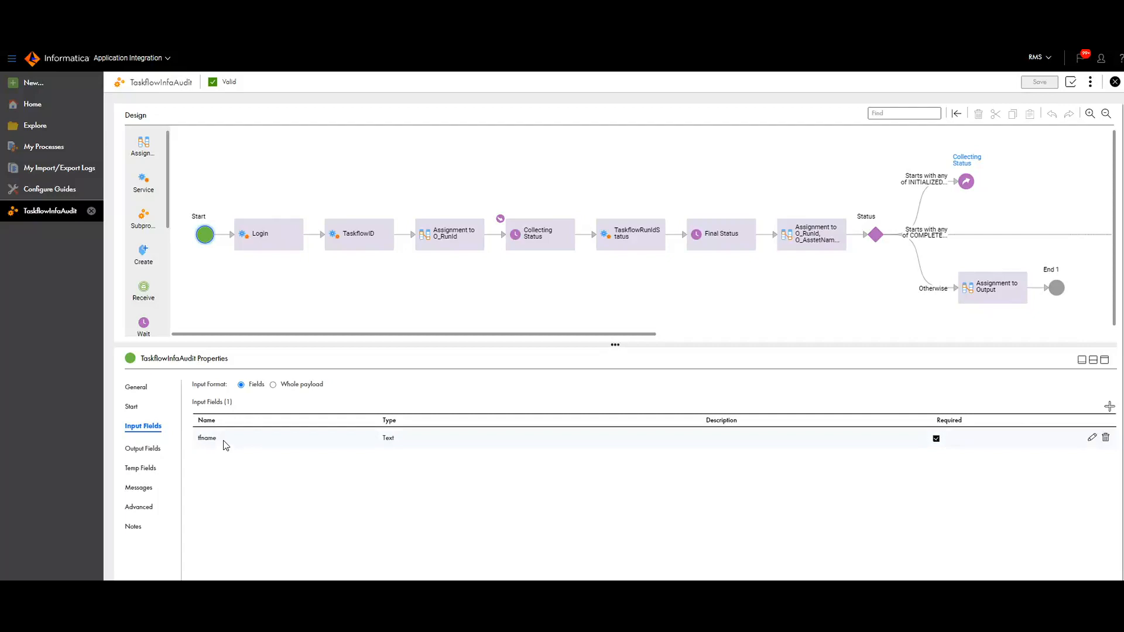
{"action": "left_click", "coordinate": [146, 447]}
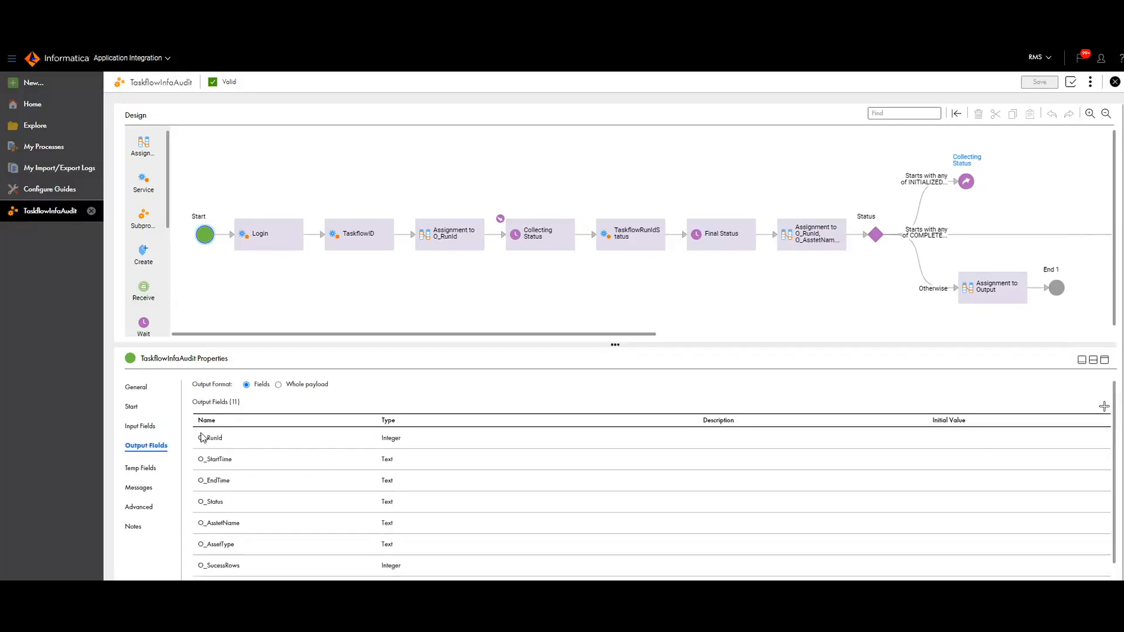
{"action": "scroll", "coordinate": [217, 459], "scroll_direction": "down", "scroll_amount": 1}
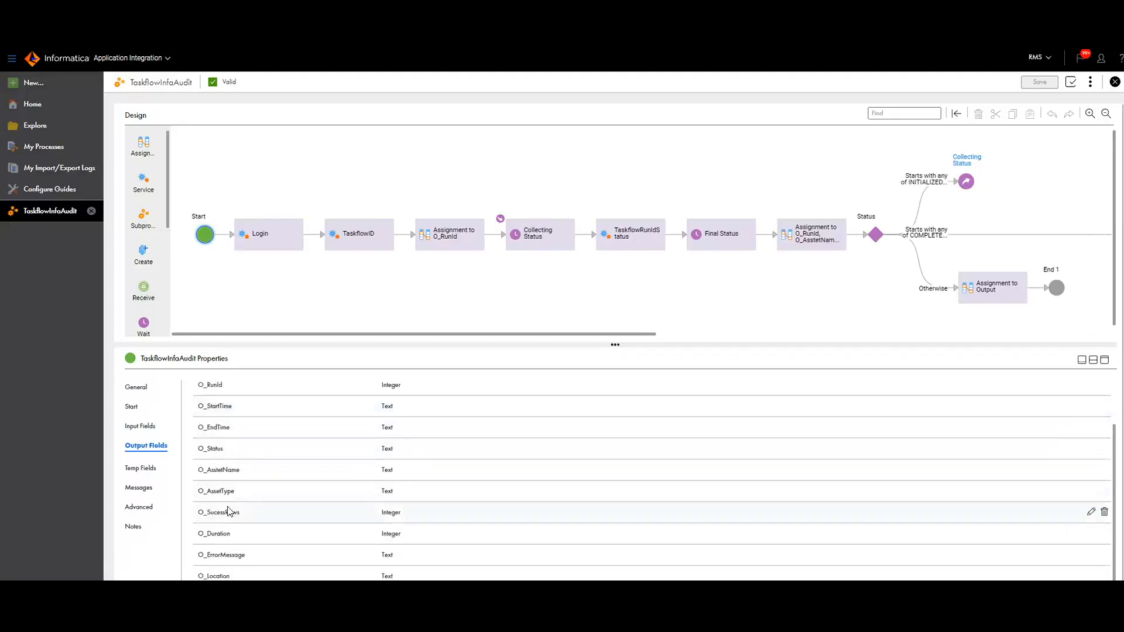
{"action": "scroll", "coordinate": [228, 511], "scroll_direction": "up", "scroll_amount": 2}
{"action": "scroll", "coordinate": [217, 515], "scroll_direction": "down", "scroll_amount": 2}
{"action": "scroll", "coordinate": [213, 558], "scroll_direction": "up", "scroll_amount": 1}
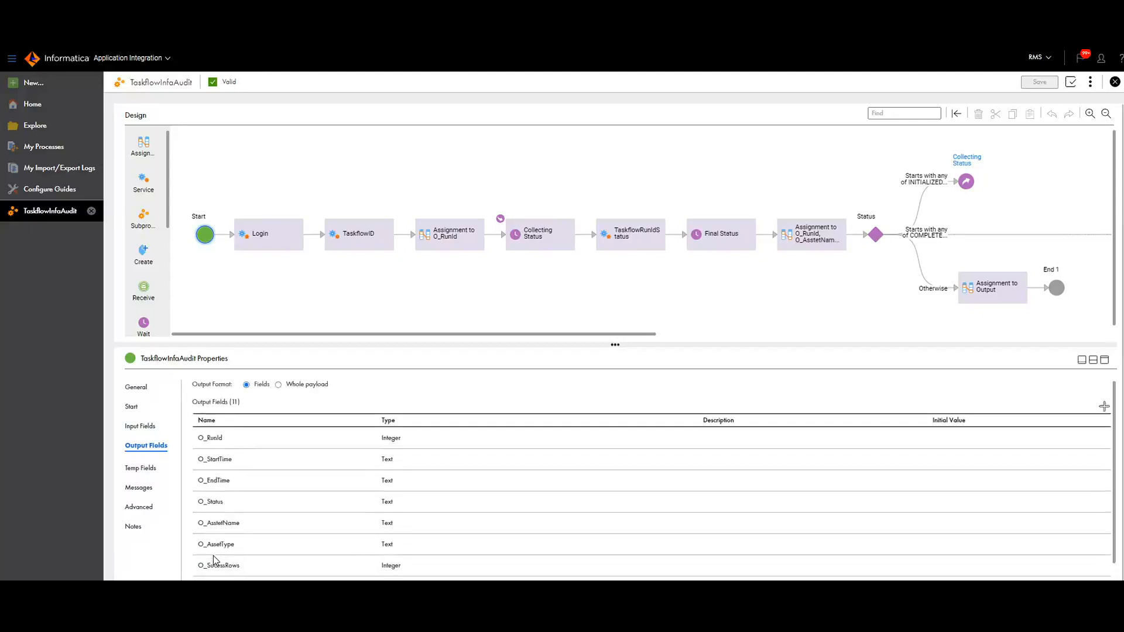
{"action": "left_click", "coordinate": [141, 466]}
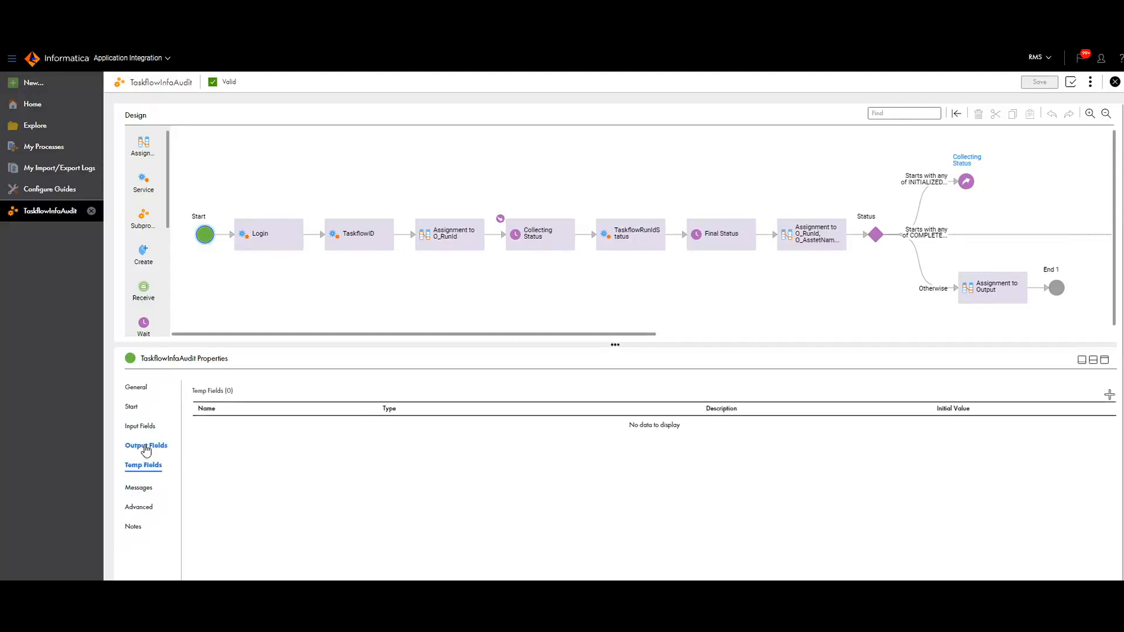
{"action": "left_click", "coordinate": [145, 448]}
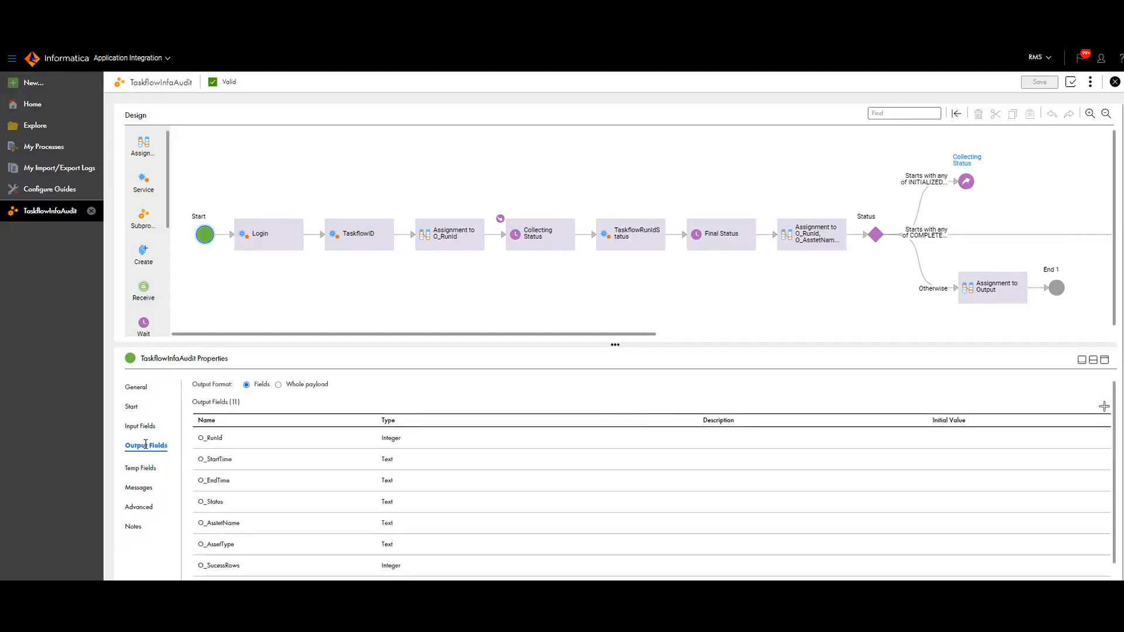
Inspect the Login step's service type and browse its available connections to API-TASKFLOW-IICS-LOGIN in the CAI_DEMO folder
{"action": "left_click", "coordinate": [266, 230]}
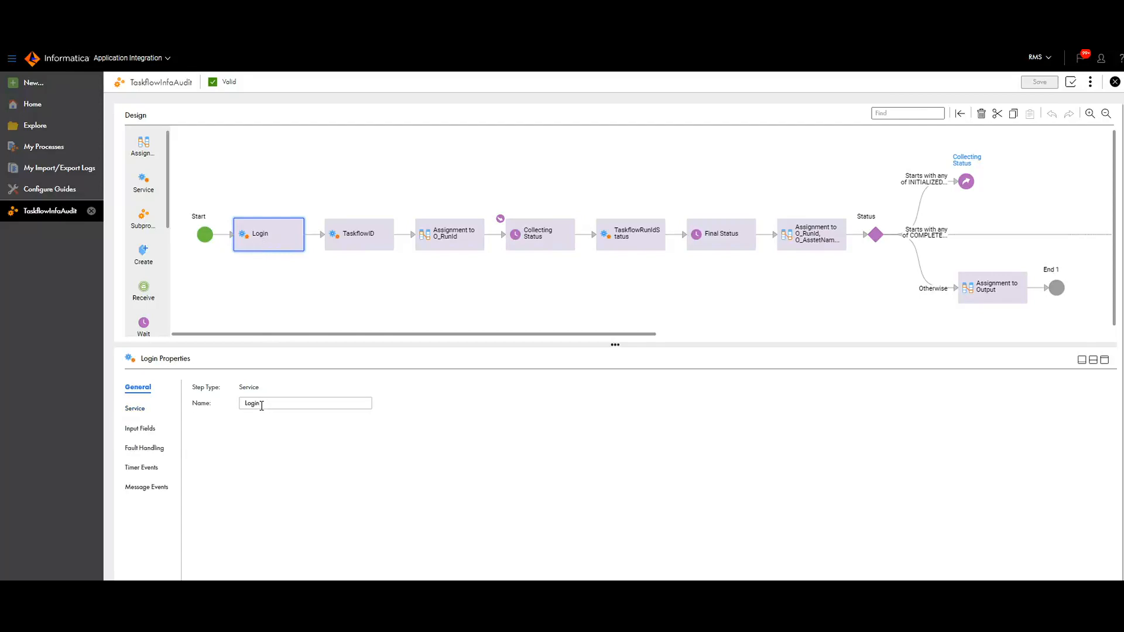
{"action": "left_click", "coordinate": [136, 410]}
{"action": "left_click", "coordinate": [250, 391]}
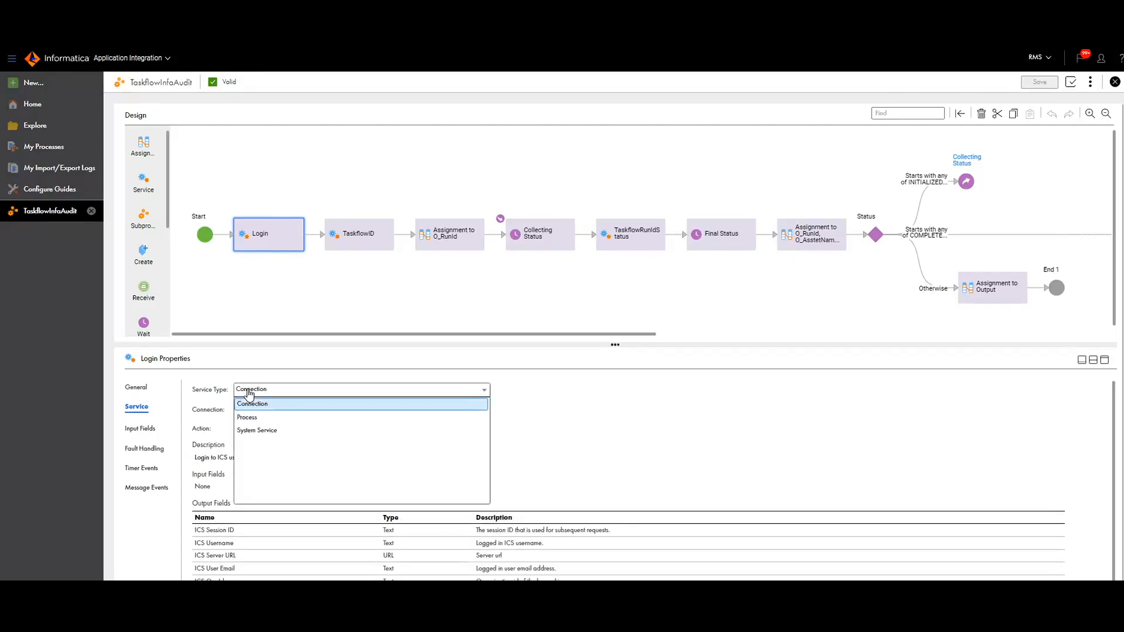
{"action": "left_click", "coordinate": [247, 405]}
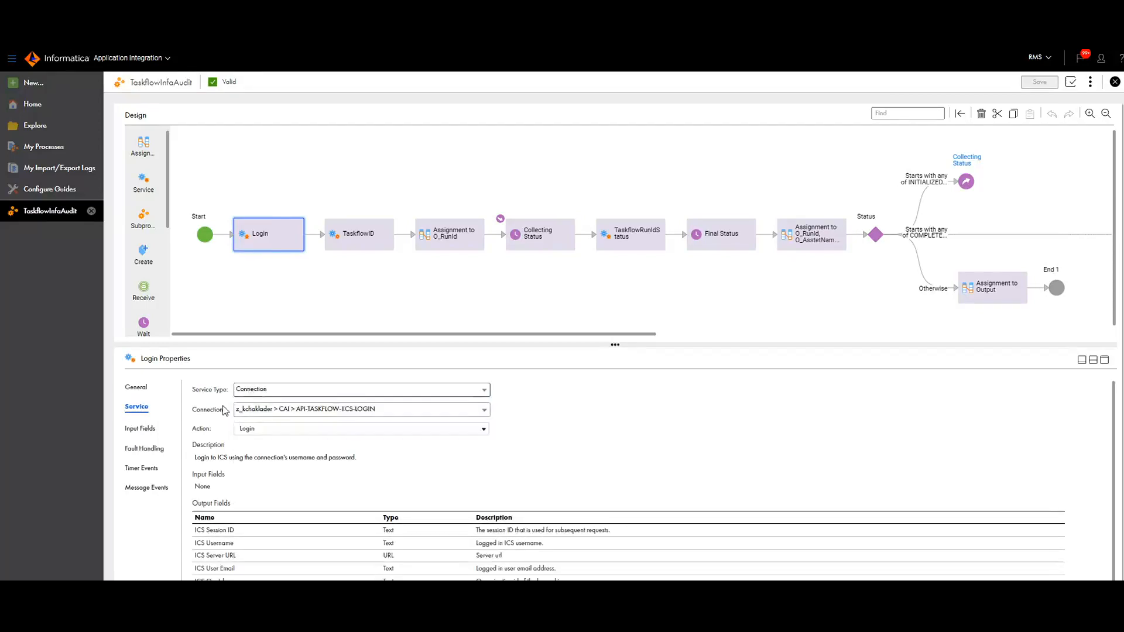
{"action": "left_click", "coordinate": [262, 411]}
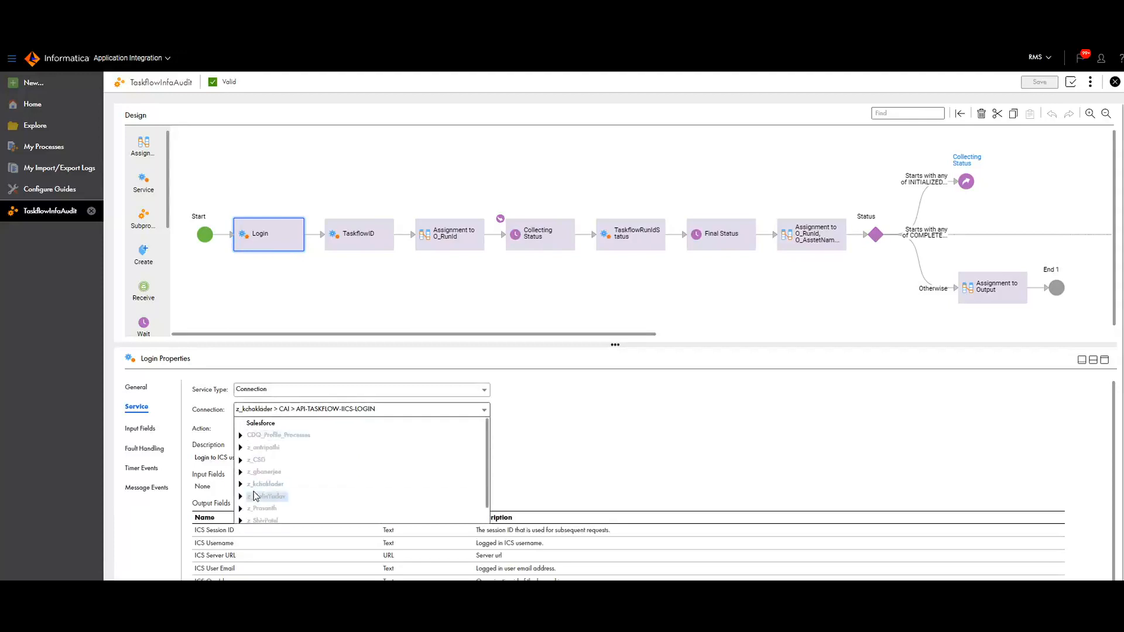
{"action": "left_click", "coordinate": [241, 484]}
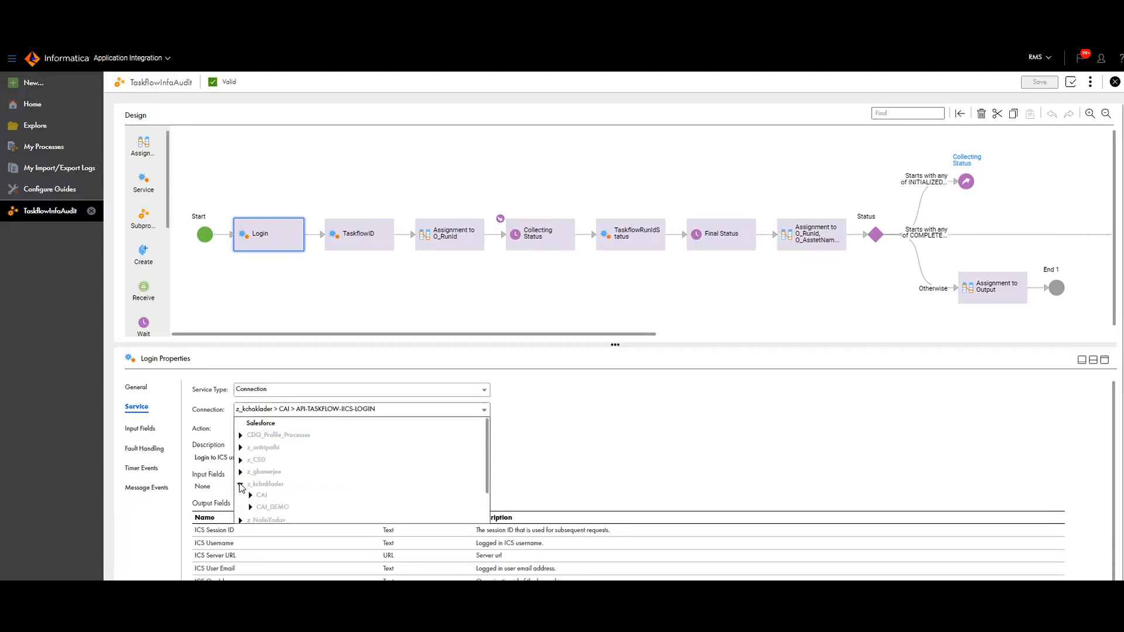
{"action": "left_click", "coordinate": [251, 507]}
{"action": "scroll", "coordinate": [281, 508], "scroll_direction": "down", "scroll_amount": 2}
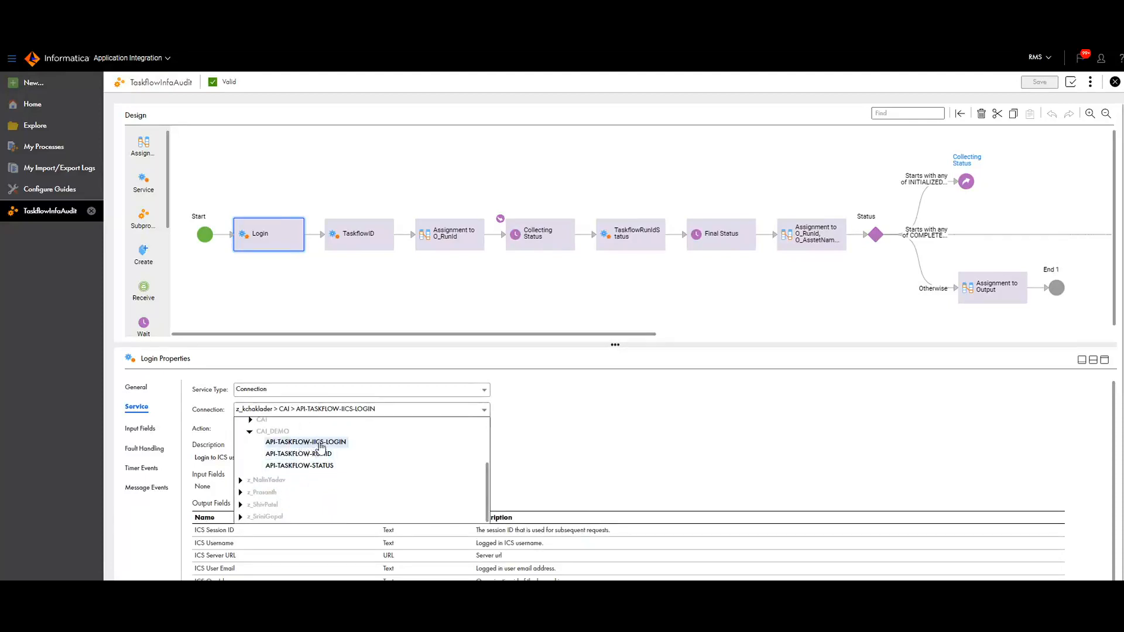
{"action": "left_click", "coordinate": [289, 447]}
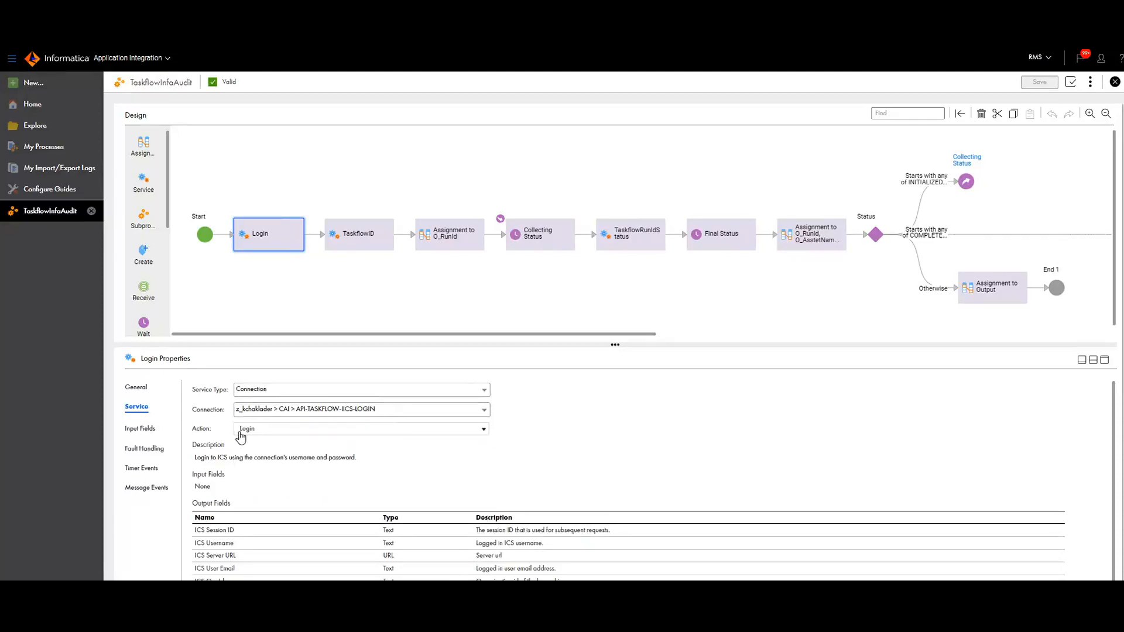
Check the Login step's available actions, its input fields and its fault handling settings
{"action": "left_click", "coordinate": [280, 434]}
{"action": "left_click", "coordinate": [585, 450]}
{"action": "left_click", "coordinate": [146, 428]}
{"action": "left_click", "coordinate": [146, 448]}
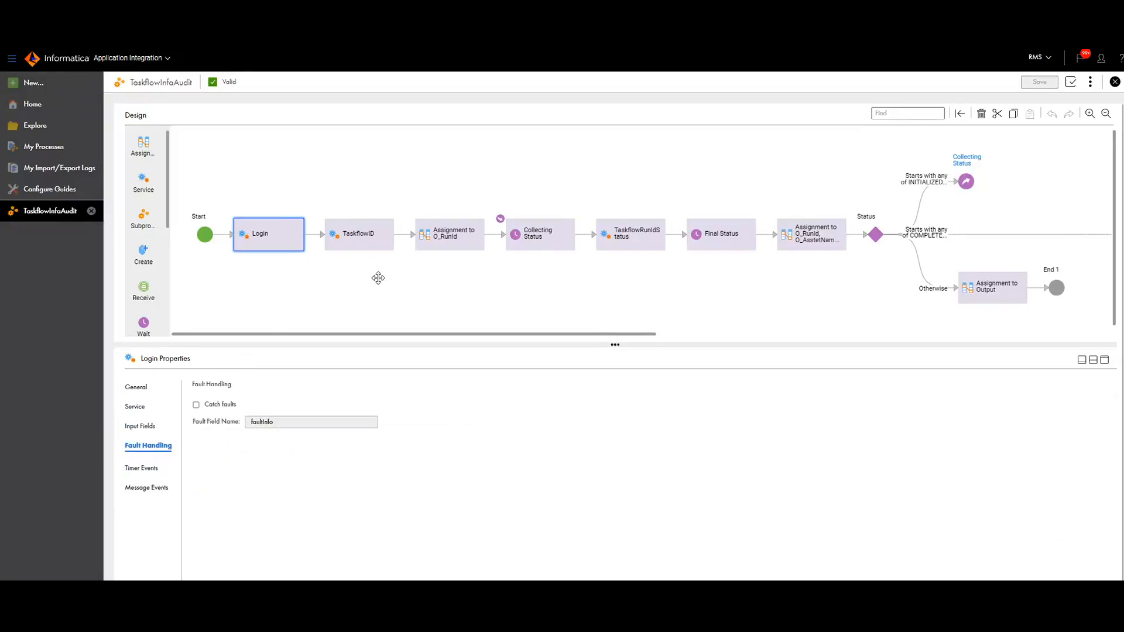
Examine the TaskflowID step's service connection and action, including its Taskflowname input field and Run Id output field
{"action": "left_click", "coordinate": [363, 243]}
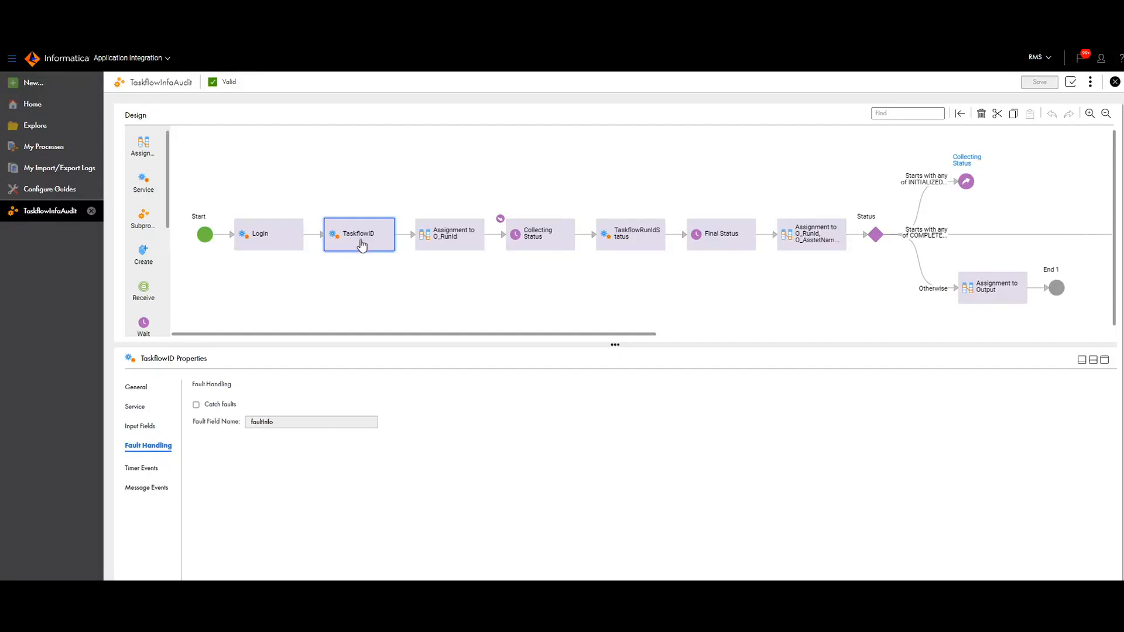
{"action": "left_click", "coordinate": [139, 406]}
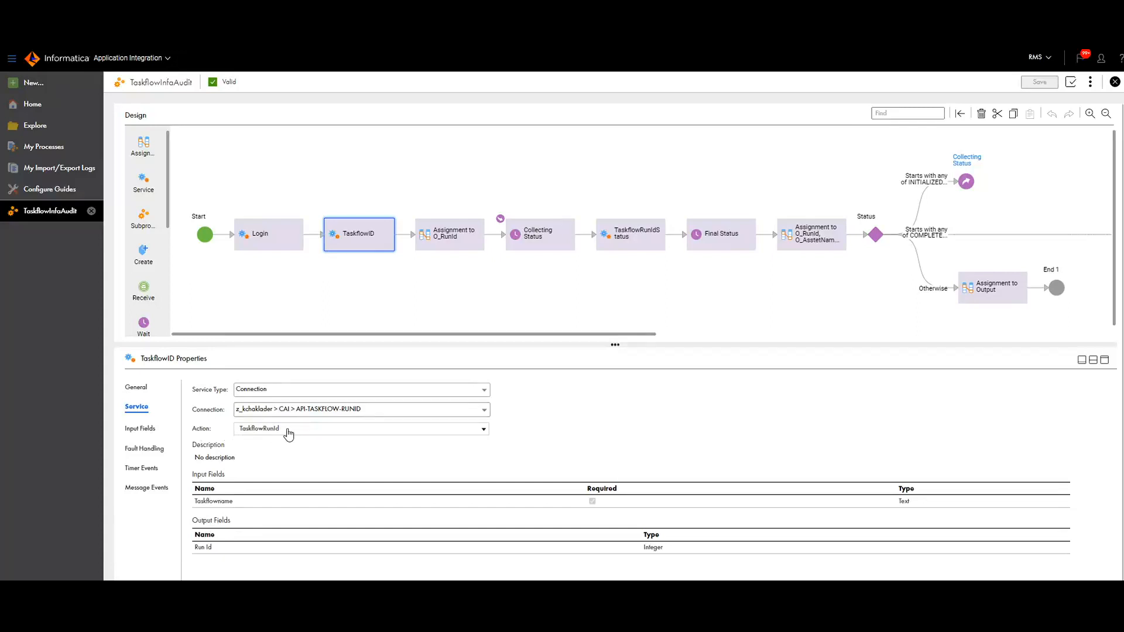
{"action": "left_click_drag", "start_coordinate": [227, 502], "coordinate": [207, 503]}
{"action": "left_click", "coordinate": [244, 507]}
{"action": "left_click", "coordinate": [209, 502]}
{"action": "left_click_drag", "start_coordinate": [199, 502], "coordinate": [238, 506]}
{"action": "left_click", "coordinate": [241, 503]}
{"action": "left_click_drag", "start_coordinate": [196, 549], "coordinate": [228, 554]}
Review how the Assignment to O_RunId step fills O_RunId after TaskflowID, and open the Collecting Status wait step
{"action": "left_click", "coordinate": [464, 237]}
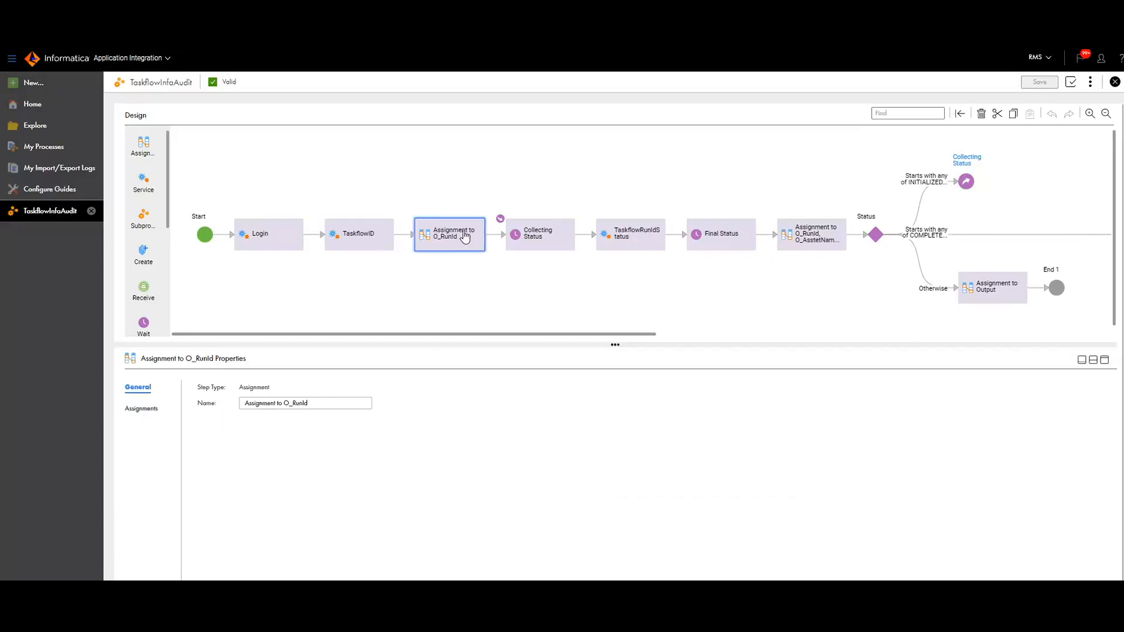
{"action": "left_click", "coordinate": [144, 408]}
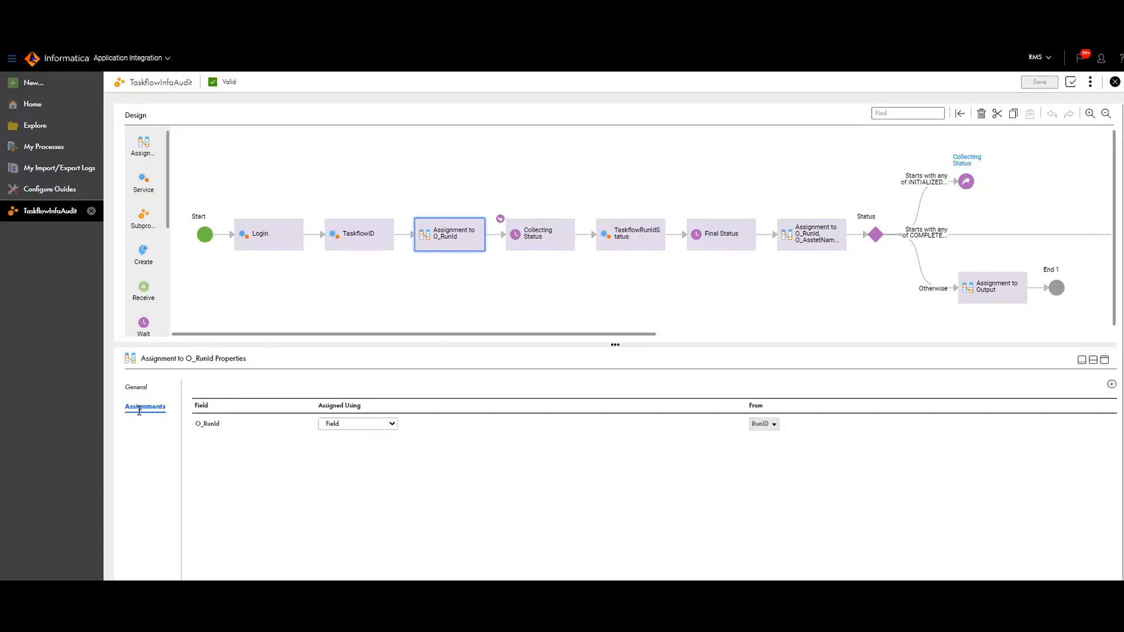
{"action": "double_click", "coordinate": [203, 426]}
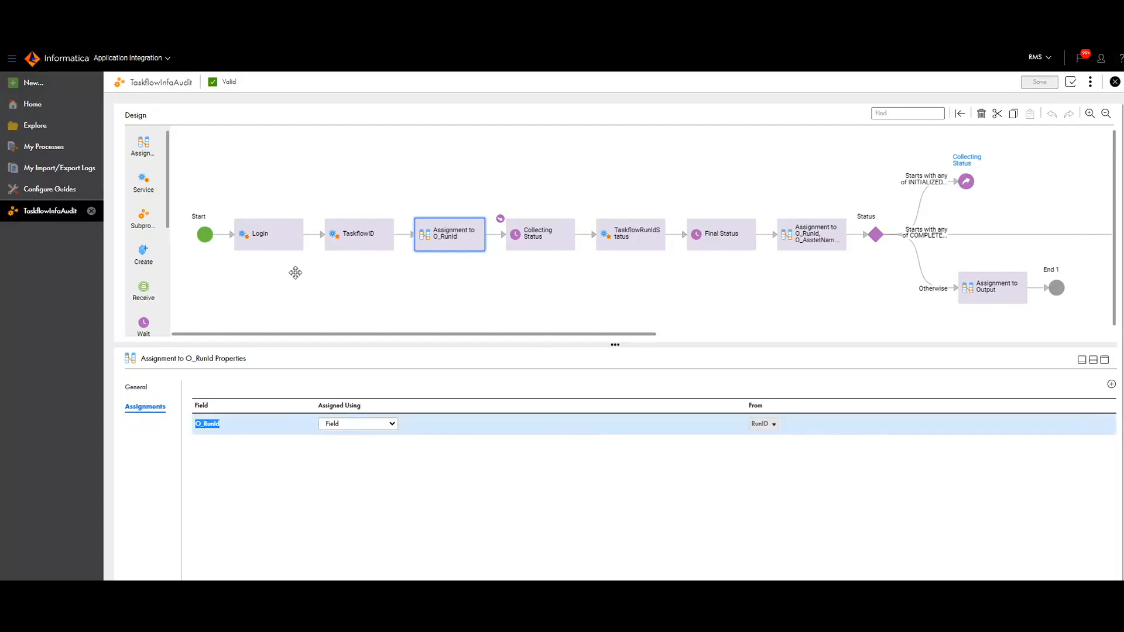
{"action": "left_click", "coordinate": [344, 246]}
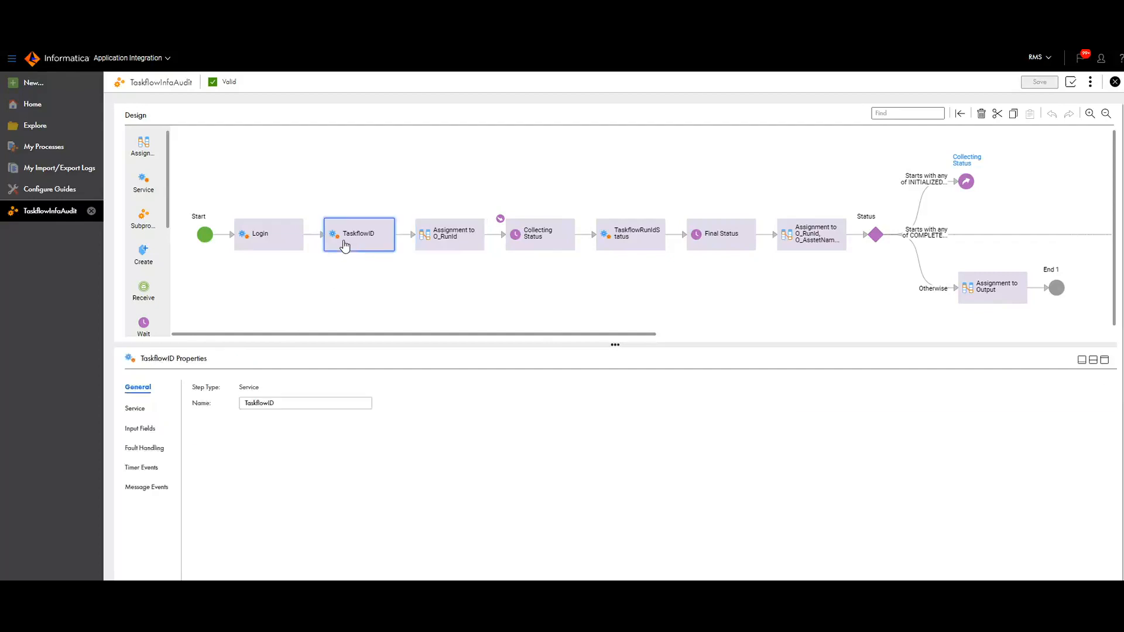
{"action": "left_click", "coordinate": [473, 228]}
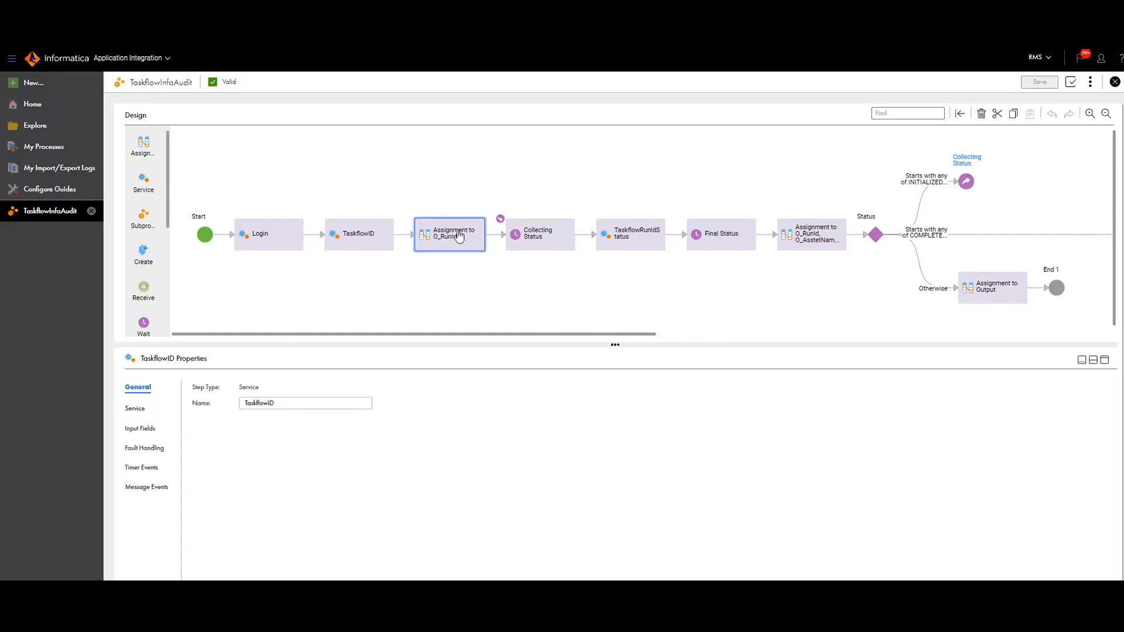
{"action": "left_click", "coordinate": [541, 233]}
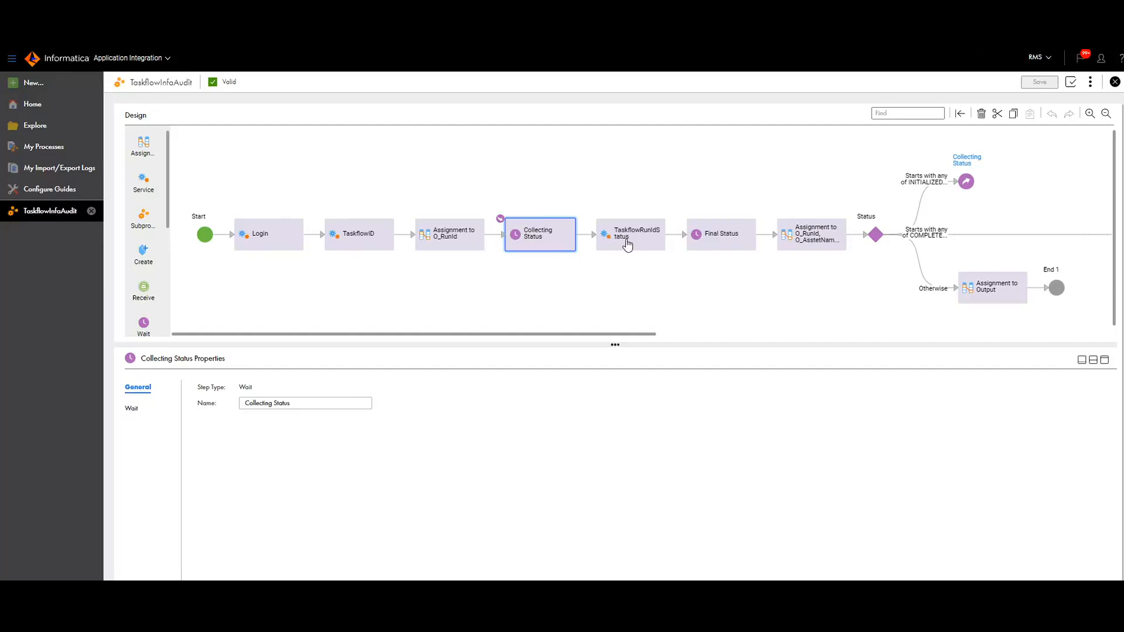
Examine the TaskflowRunIdStatus step's service connection and action, with its TaskflowRunId and icSessionId inputs and its output fields
{"action": "left_click_drag", "start_coordinate": [447, 242], "coordinate": [627, 239]}
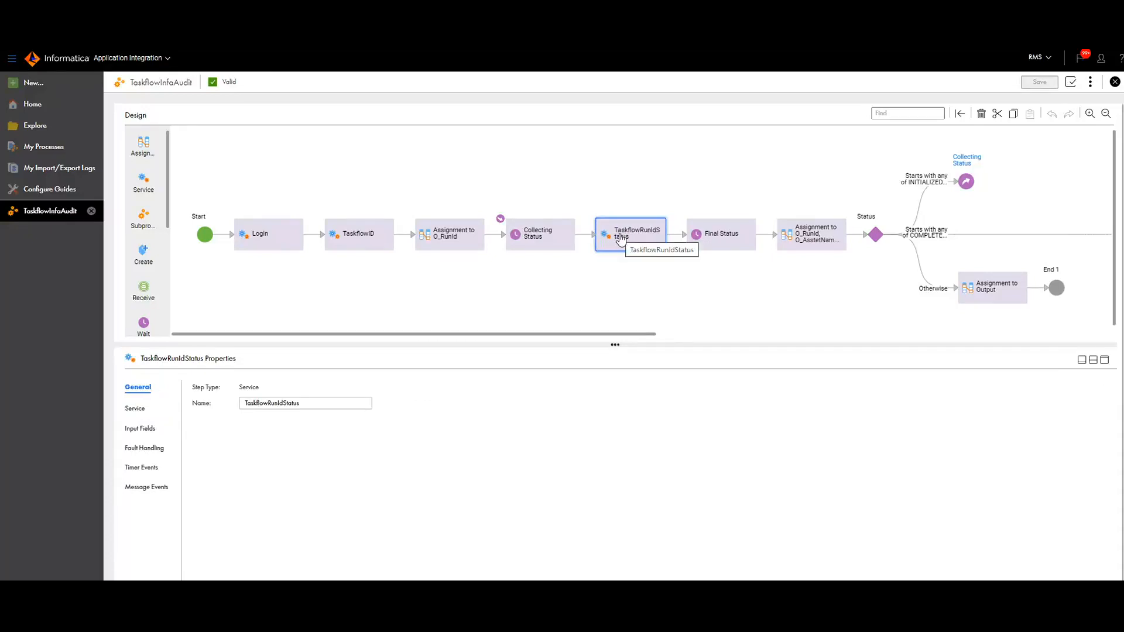
{"action": "left_click", "coordinate": [136, 409]}
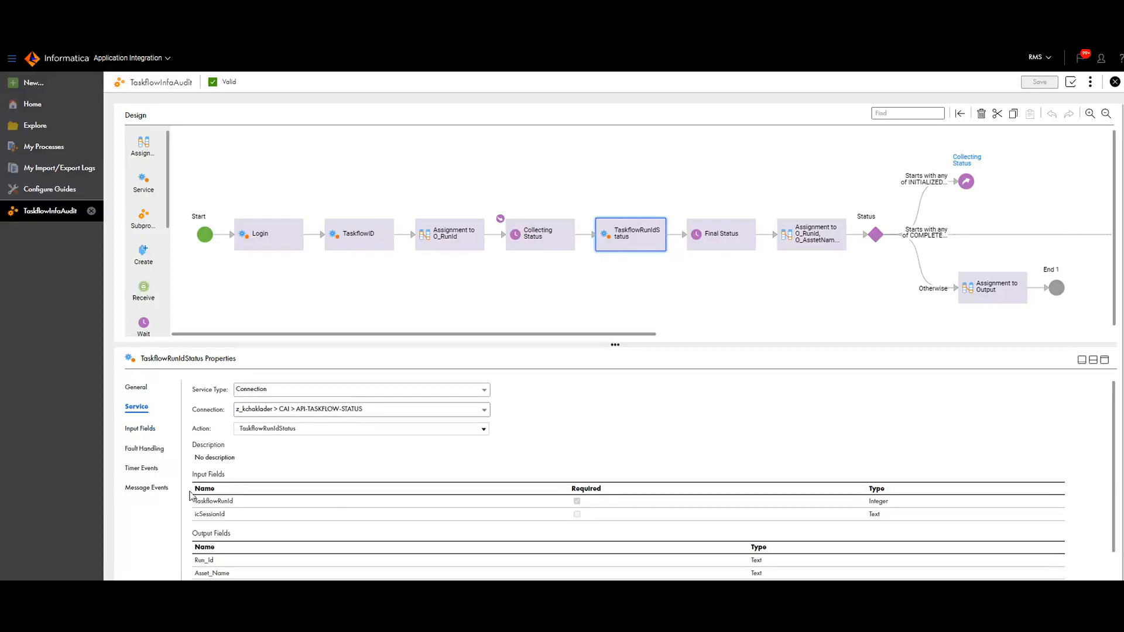
{"action": "left_click_drag", "start_coordinate": [200, 503], "coordinate": [246, 505]}
{"action": "left_click_drag", "start_coordinate": [196, 515], "coordinate": [233, 516]}
{"action": "scroll", "coordinate": [198, 560], "scroll_direction": "down", "scroll_amount": 1}
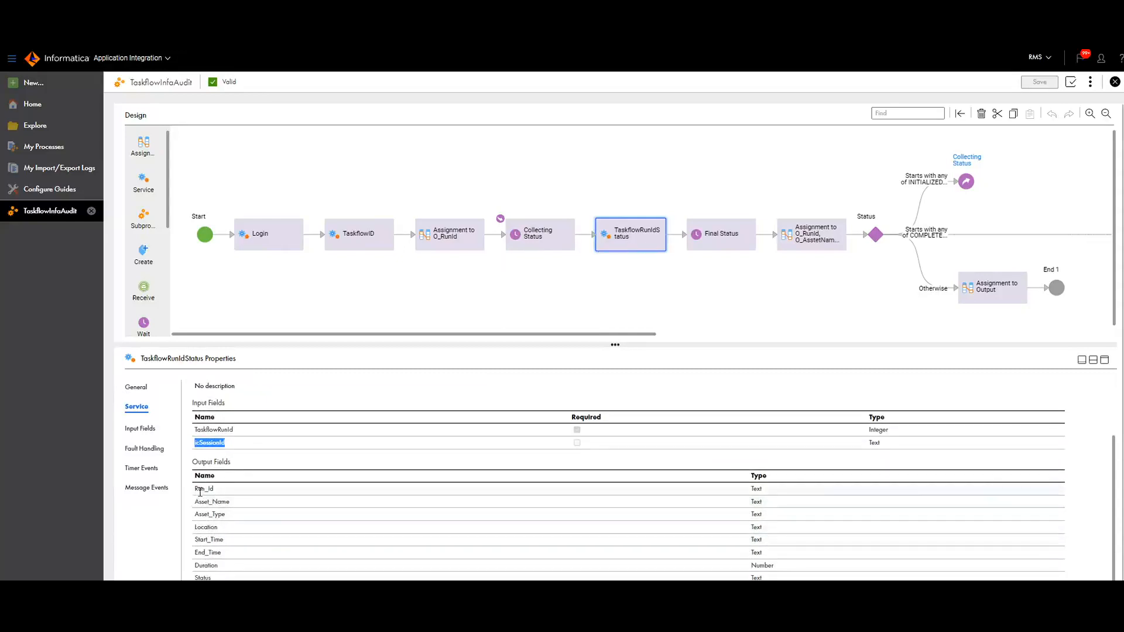
{"action": "left_click_drag", "start_coordinate": [197, 489], "coordinate": [214, 580]}
{"action": "left_click", "coordinate": [214, 578]}
{"action": "left_click_drag", "start_coordinate": [211, 515], "coordinate": [243, 574]}
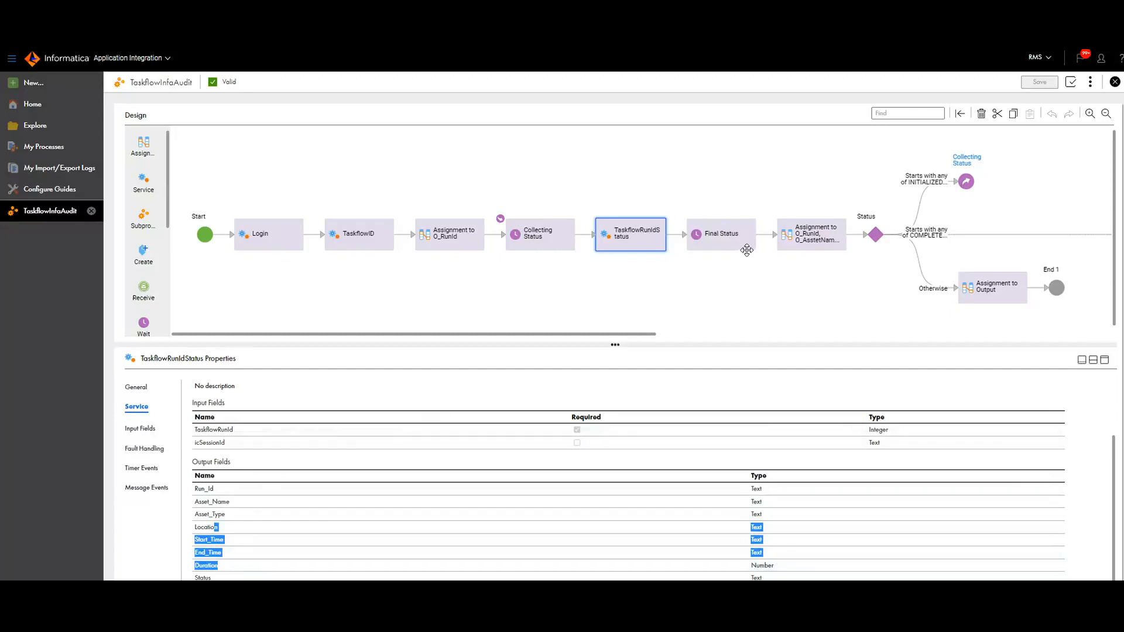
Check the Final Status step's wait settings, including how it continues and its wait period
{"action": "left_click", "coordinate": [724, 246]}
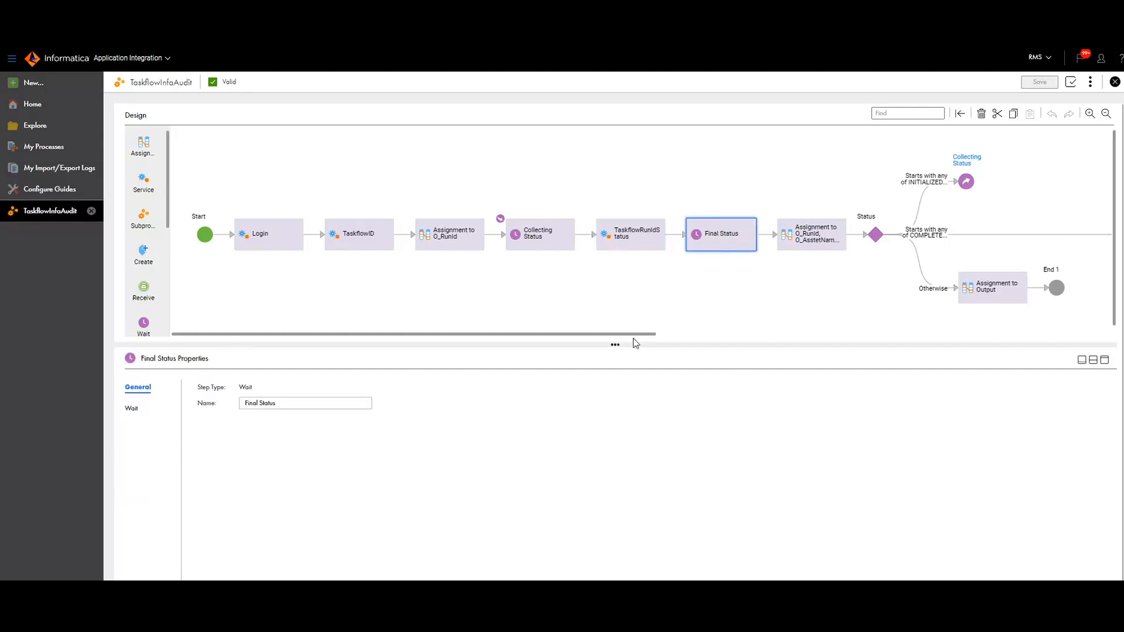
{"action": "left_click_drag", "start_coordinate": [635, 334], "coordinate": [669, 334]}
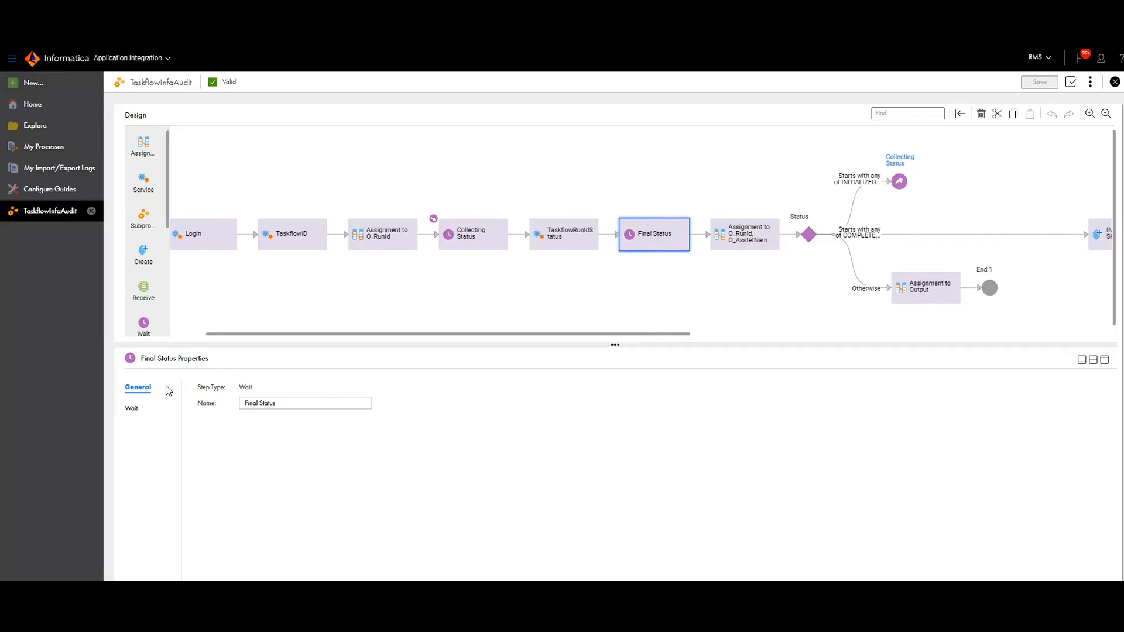
{"action": "left_click", "coordinate": [132, 409]}
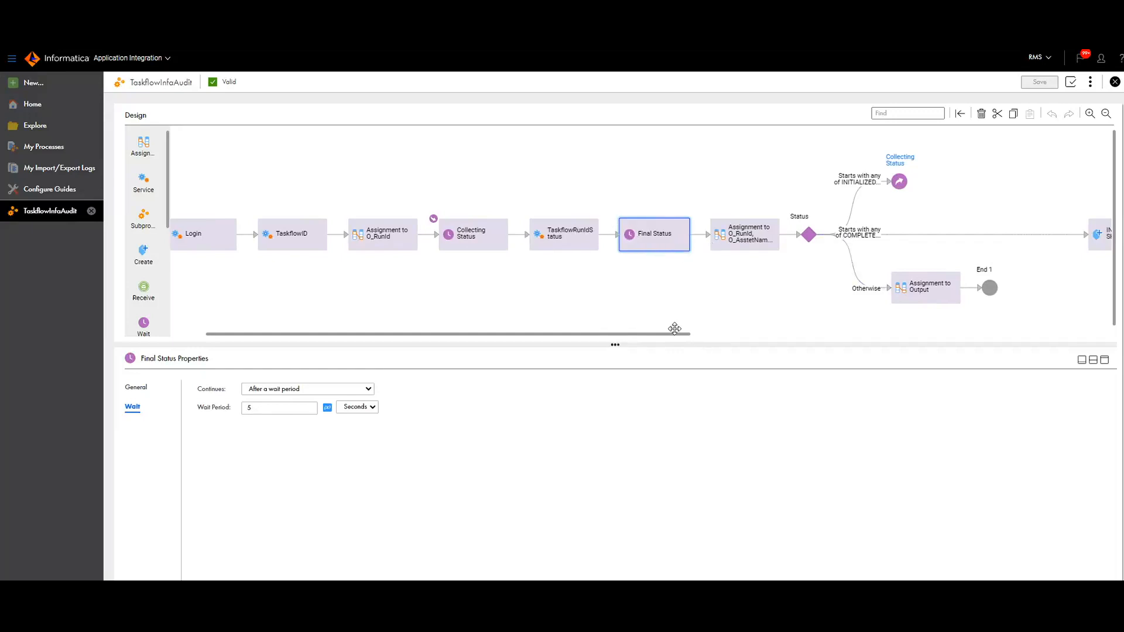
Examine the field assignments in the step after Final Status, comparing their sources with the TaskflowRunIdStatus service step
{"action": "left_click_drag", "start_coordinate": [682, 334], "coordinate": [754, 335]}
{"action": "left_click", "coordinate": [612, 235]}
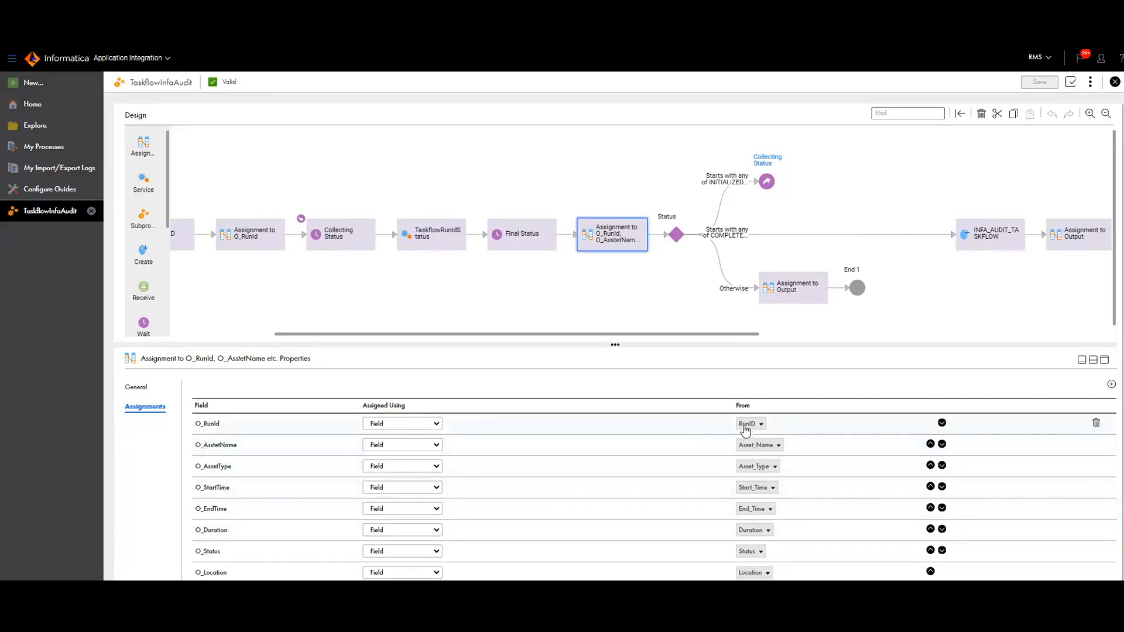
{"action": "left_click", "coordinate": [434, 236]}
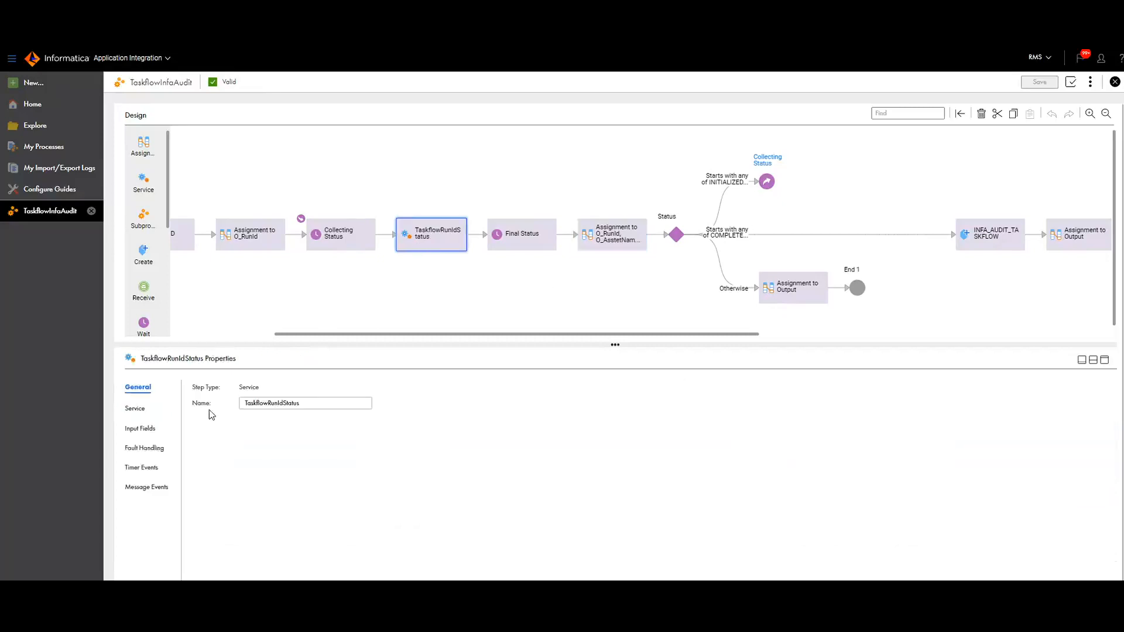
{"action": "left_click", "coordinate": [631, 249]}
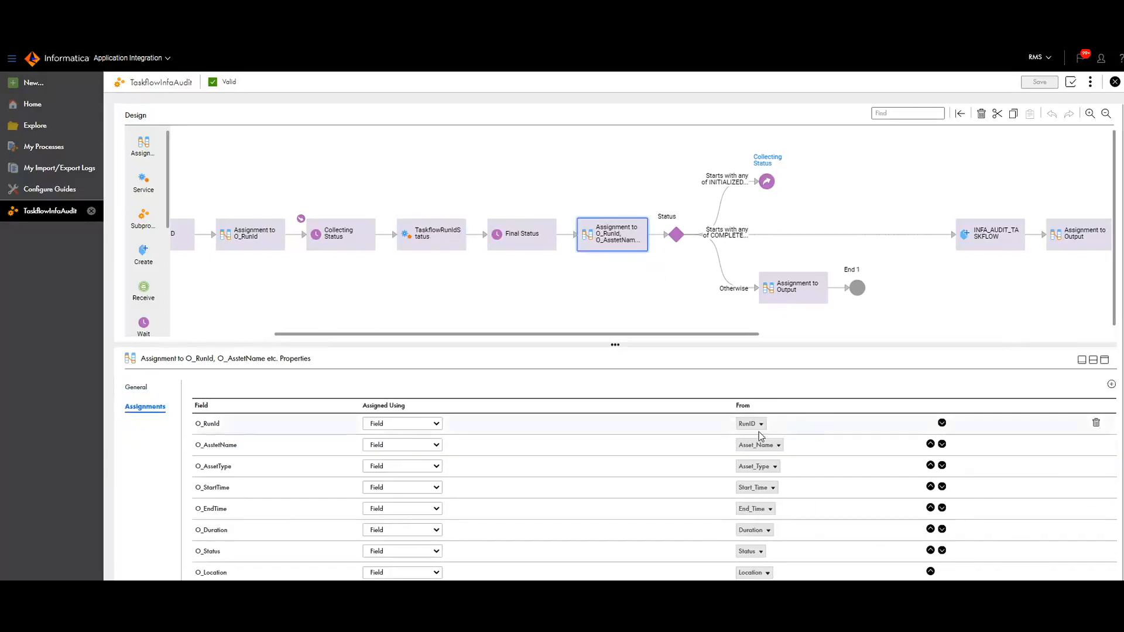
Review the Status decision's paths on O_Status and trace the first path's loop back through Collecting Status and TaskflowRunIdStatus
{"action": "left_click", "coordinate": [679, 234]}
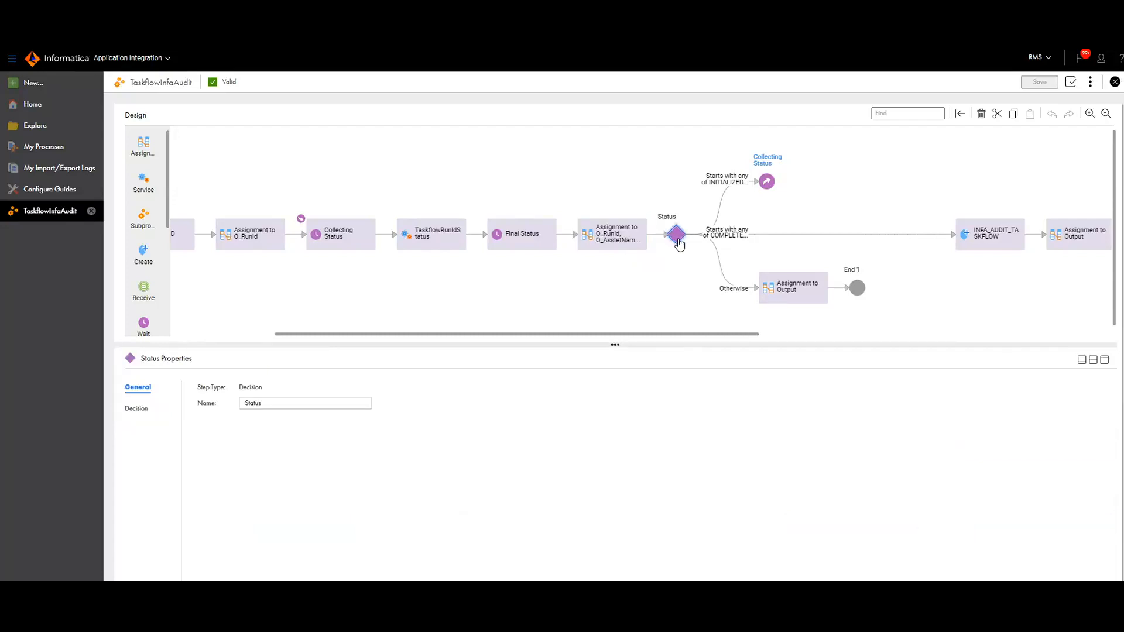
{"action": "left_click", "coordinate": [133, 410]}
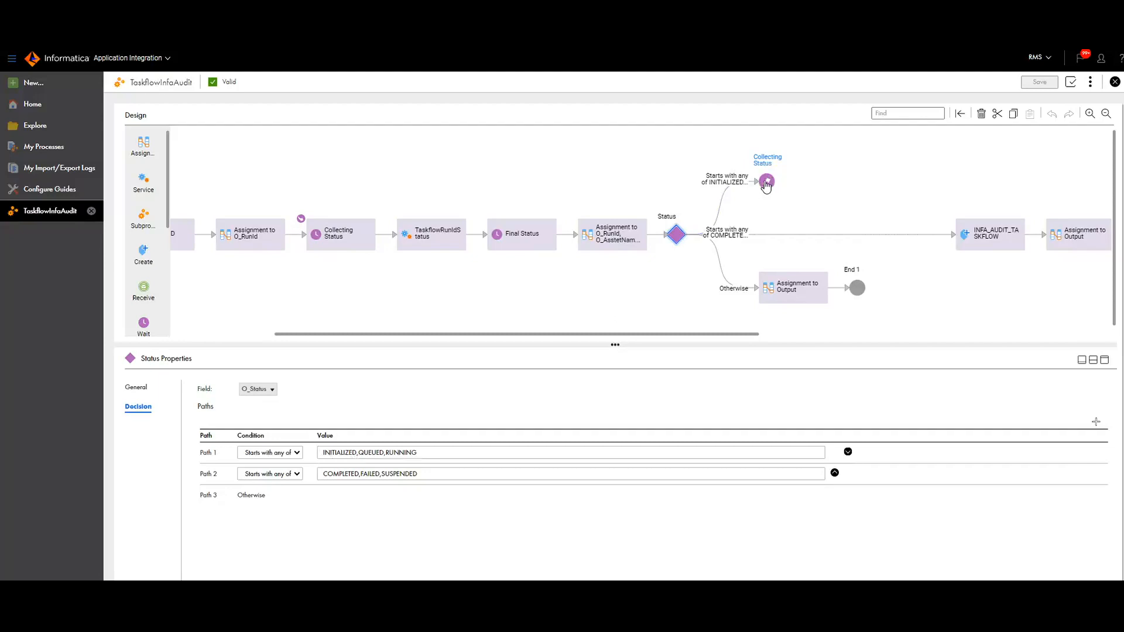
{"action": "left_click", "coordinate": [325, 244]}
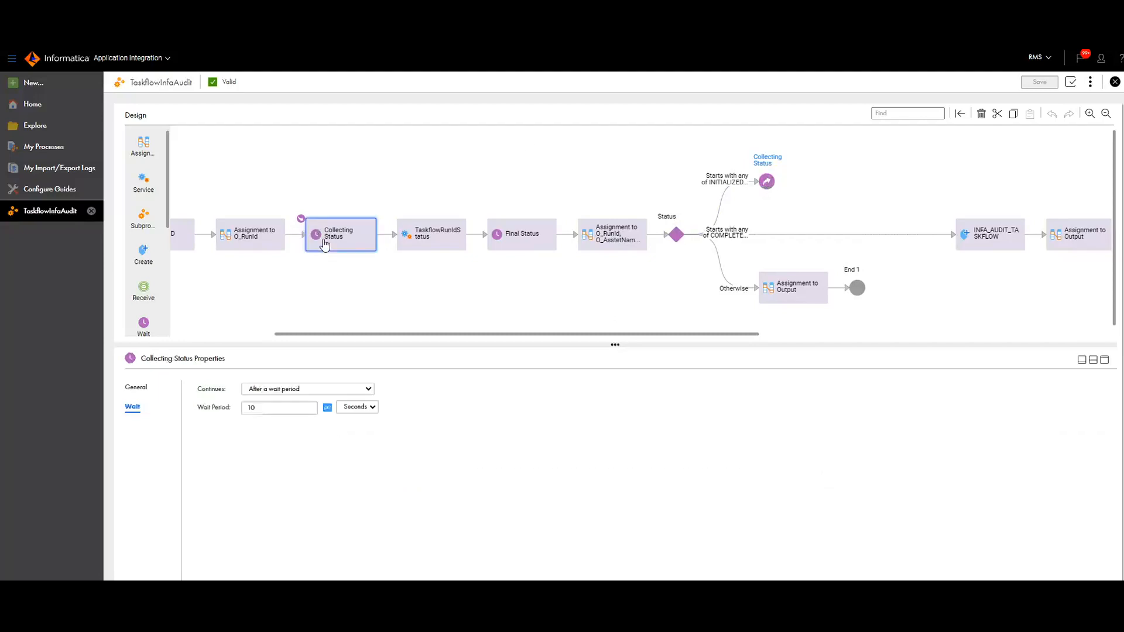
{"action": "left_click", "coordinate": [251, 409]}
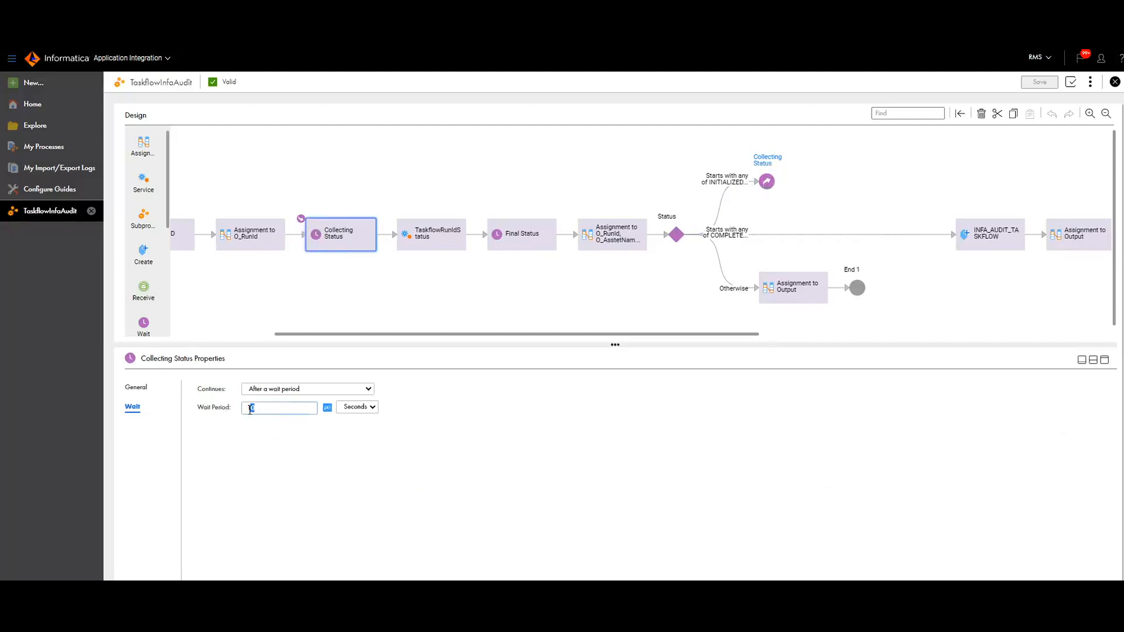
{"action": "left_click", "coordinate": [443, 242]}
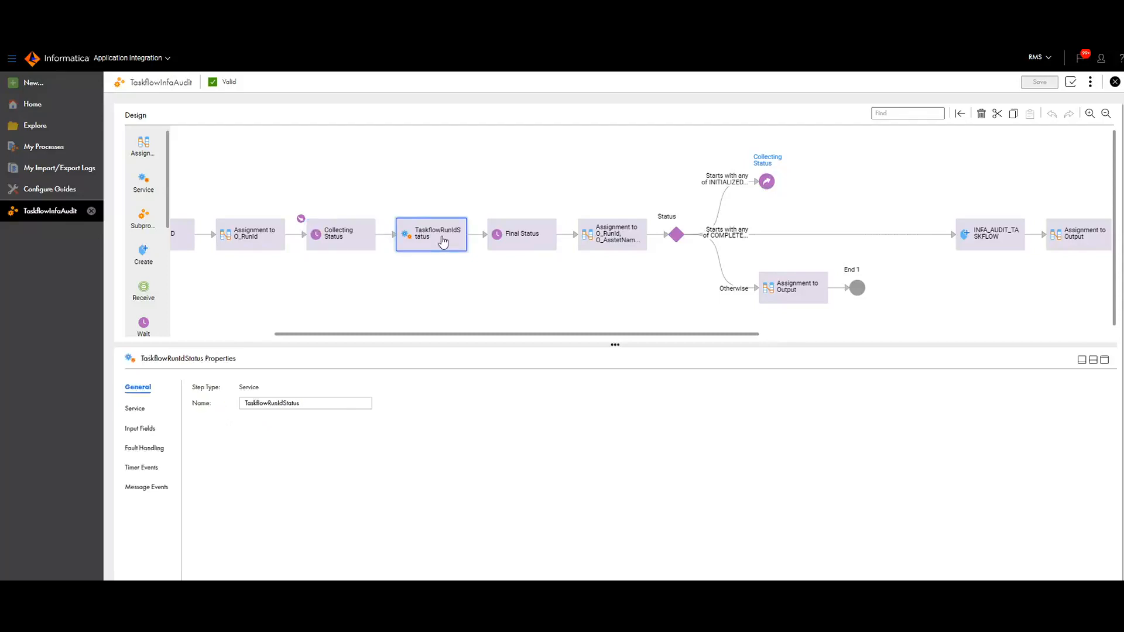
{"action": "left_click", "coordinate": [728, 237]}
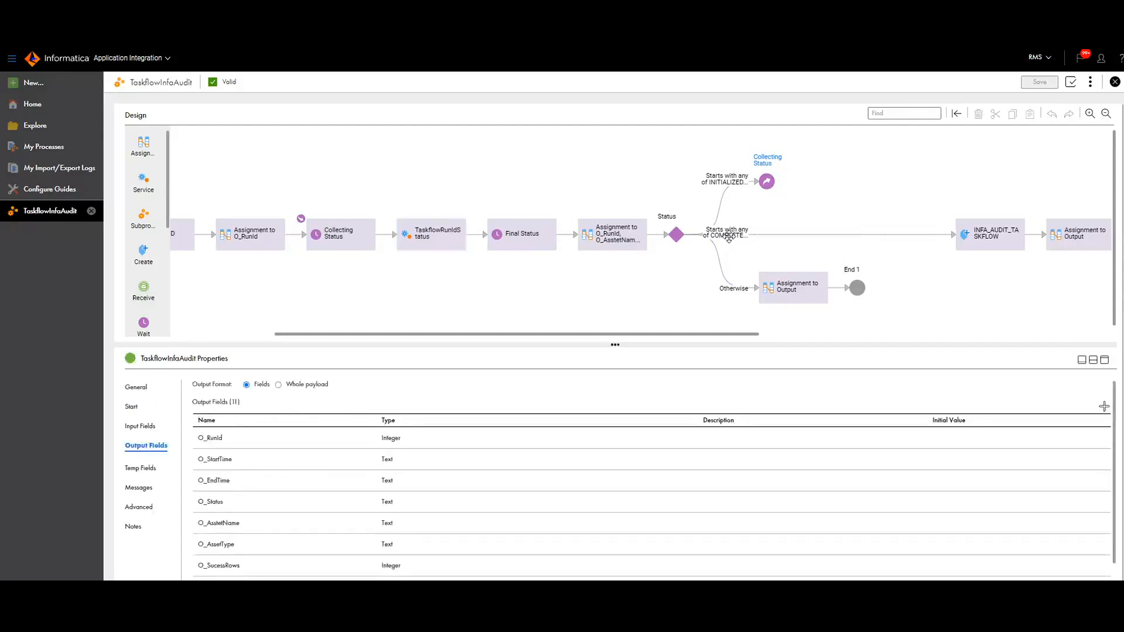
{"action": "left_click", "coordinate": [677, 234]}
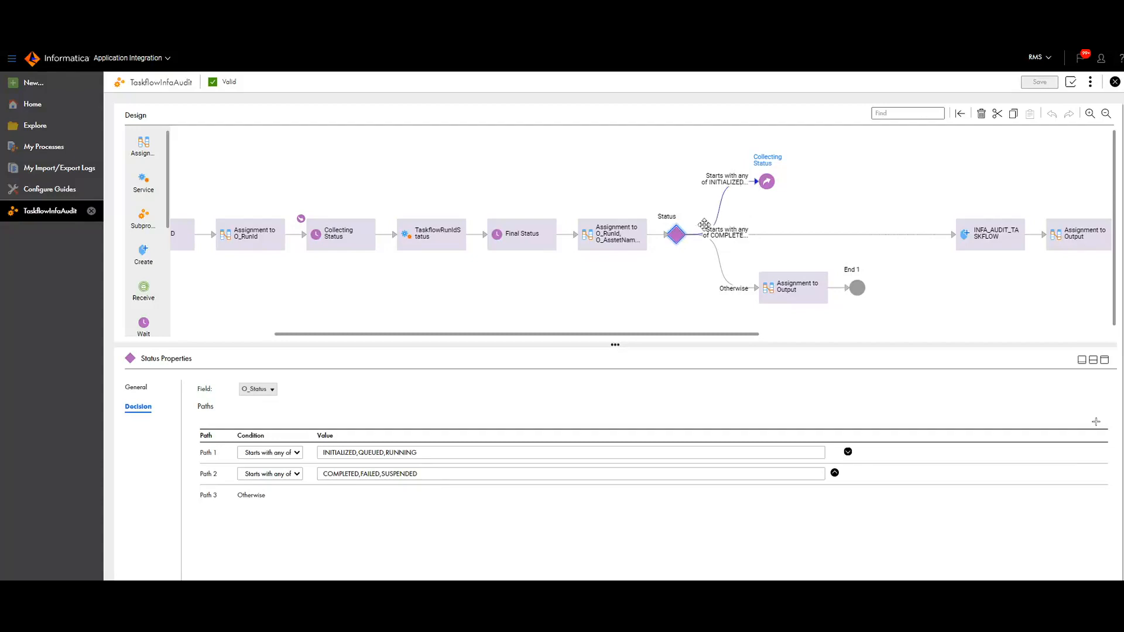
Examine the INFA_AUDIT_TASKFLOW create step and how its input fields map to the process output fields
{"action": "left_click", "coordinate": [975, 241]}
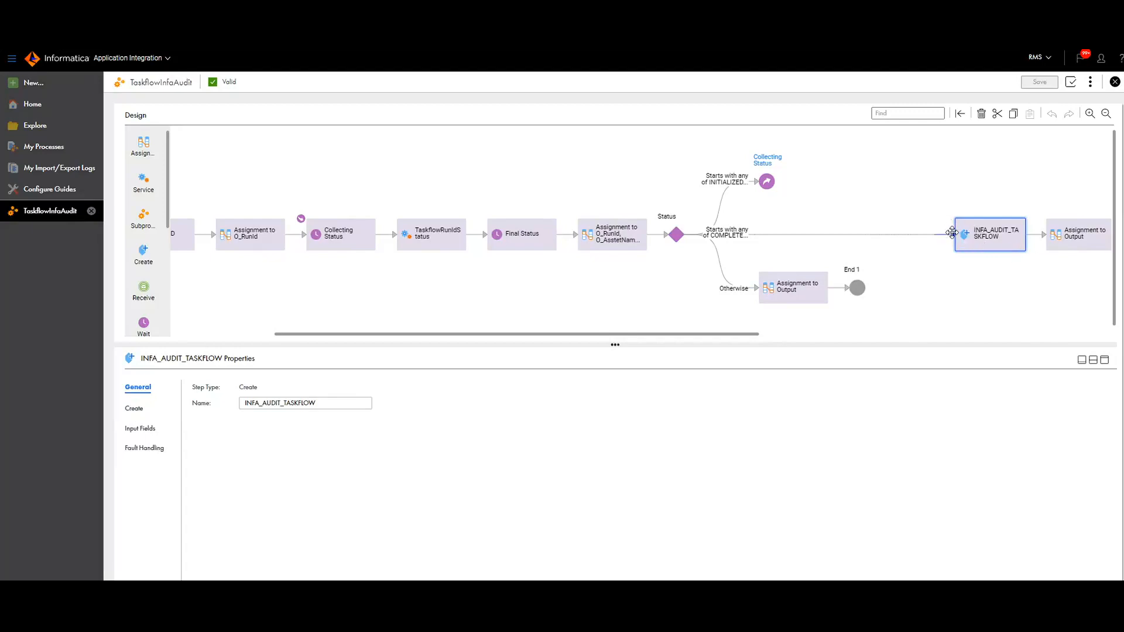
{"action": "left_click", "coordinate": [136, 409]}
{"action": "left_click", "coordinate": [140, 429]}
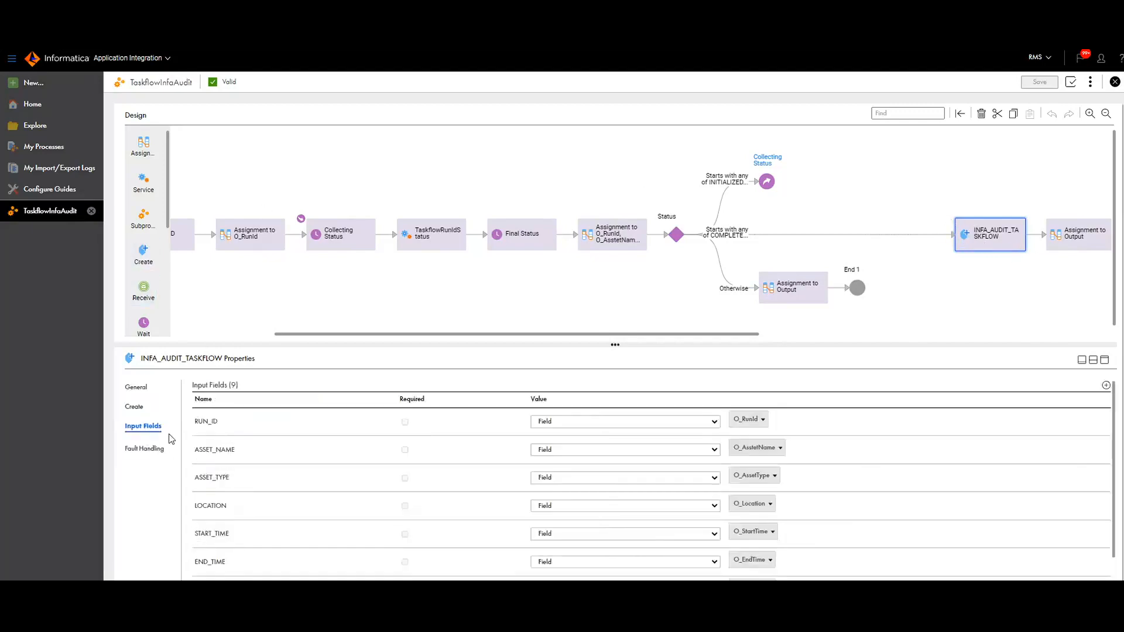
{"action": "scroll", "coordinate": [243, 445], "scroll_direction": "down", "scroll_amount": 1}
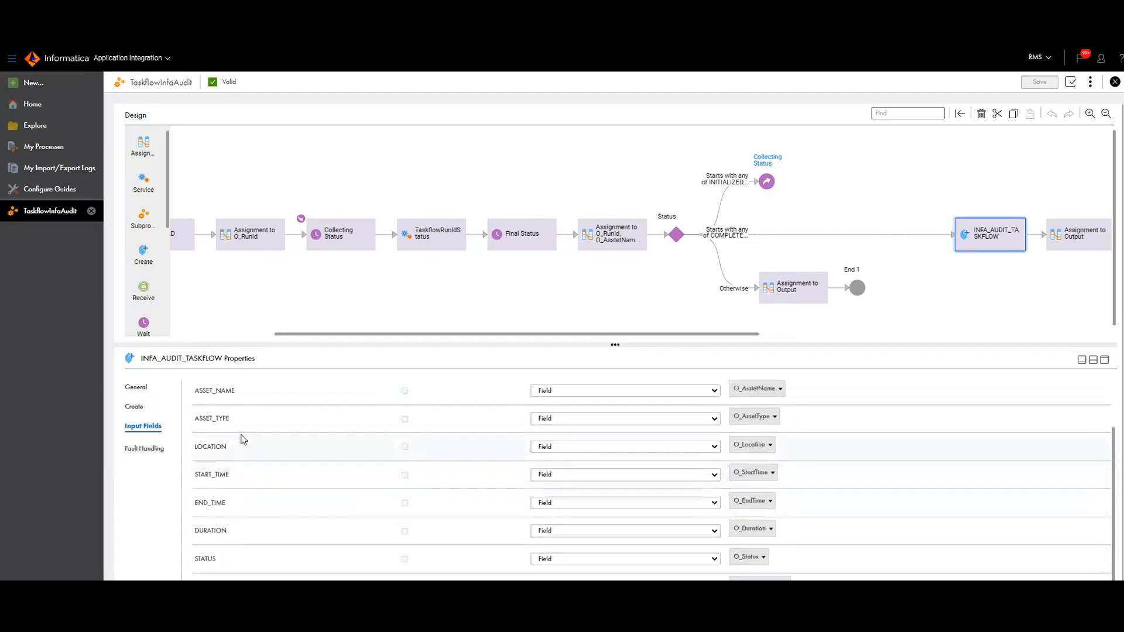
{"action": "scroll", "coordinate": [234, 438], "scroll_direction": "up", "scroll_amount": 2}
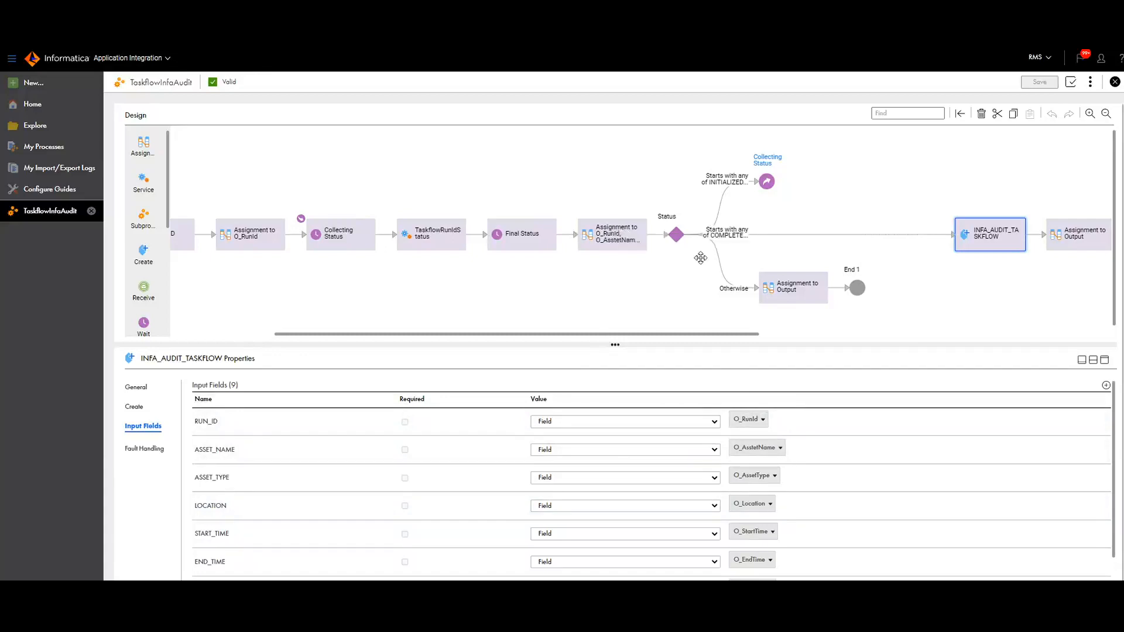
Check the Output content assigned after INFA_AUDIT_TASKFLOW and look over the whole flow from End back to Start
{"action": "left_click", "coordinate": [1069, 240]}
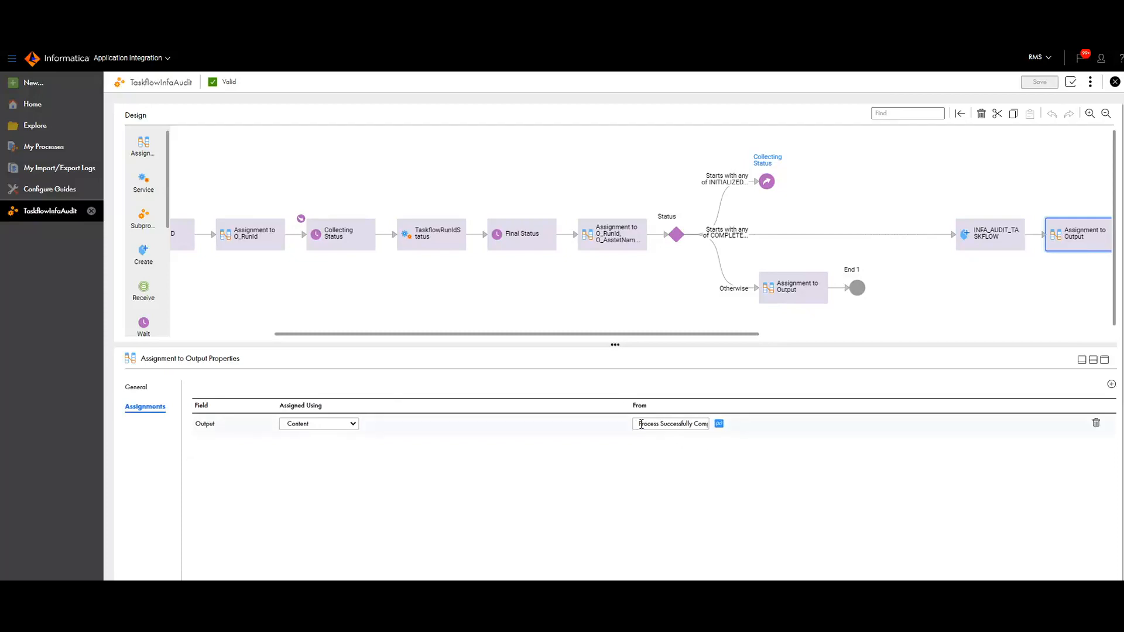
{"action": "left_click_drag", "start_coordinate": [641, 424], "coordinate": [740, 427]}
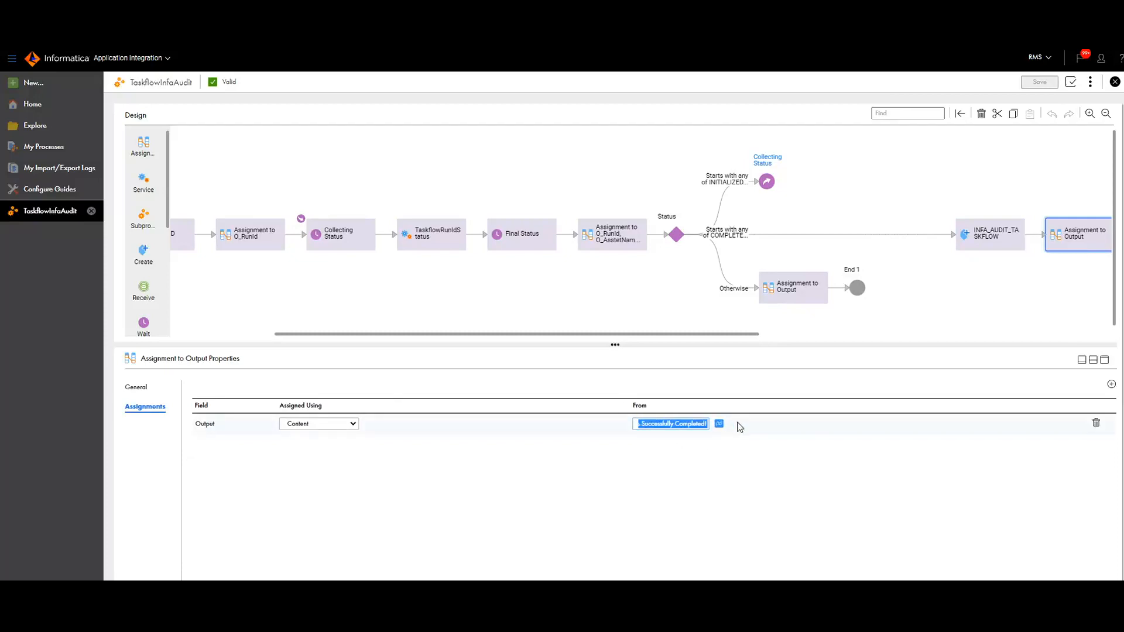
{"action": "left_click", "coordinate": [781, 466]}
{"action": "left_click_drag", "start_coordinate": [752, 333], "coordinate": [876, 334]}
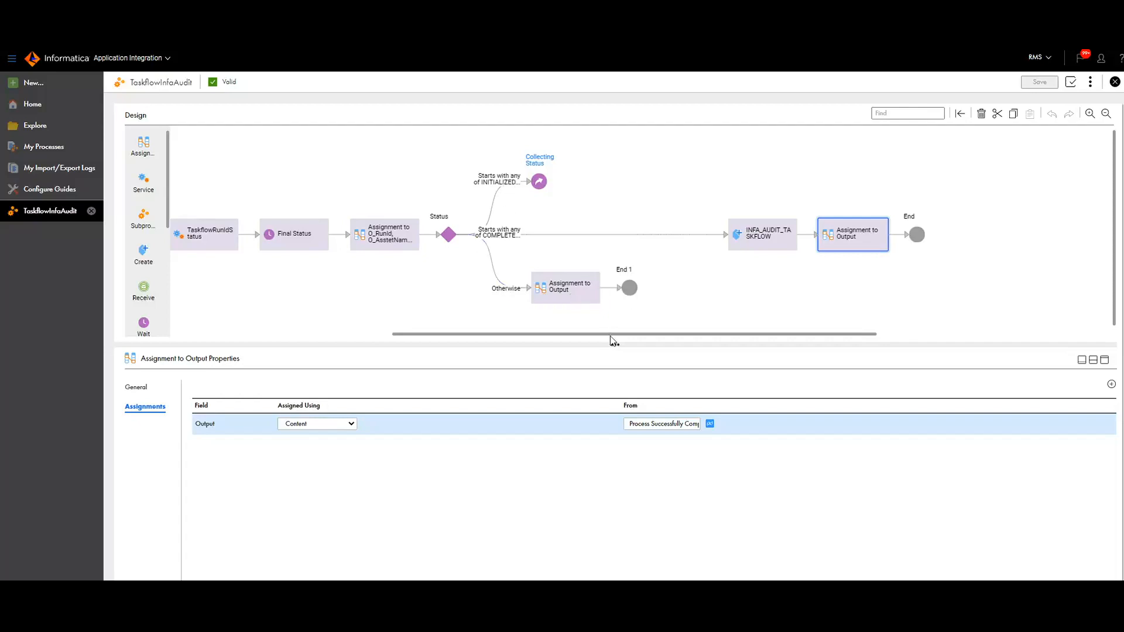
{"action": "left_click_drag", "start_coordinate": [610, 333], "coordinate": [533, 335]}
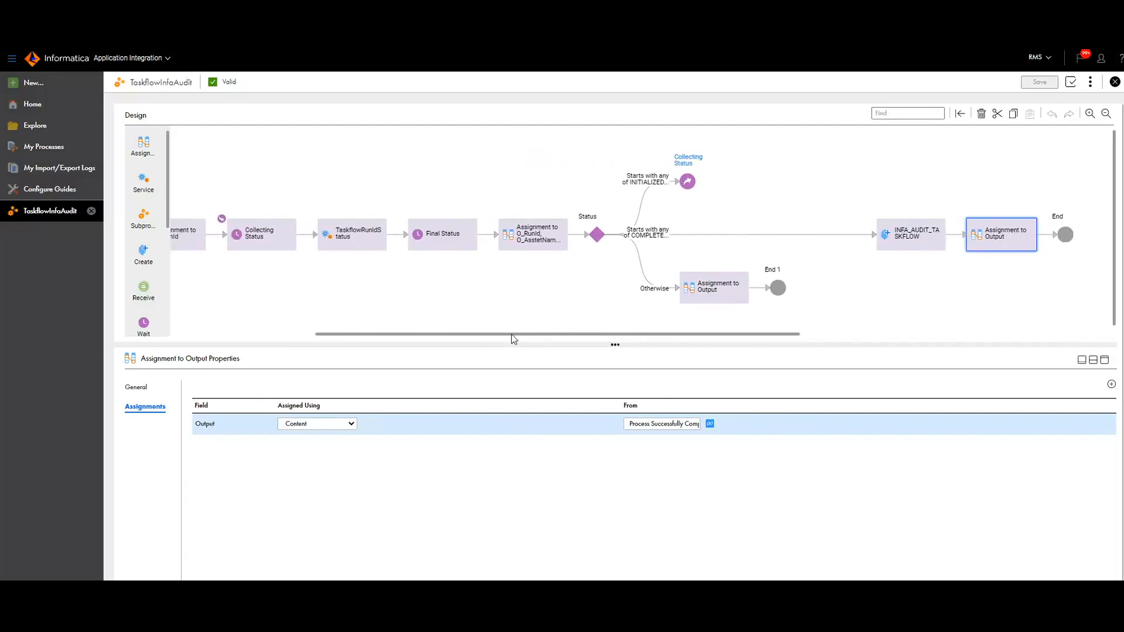
{"action": "left_click_drag", "start_coordinate": [514, 335], "coordinate": [310, 337]}
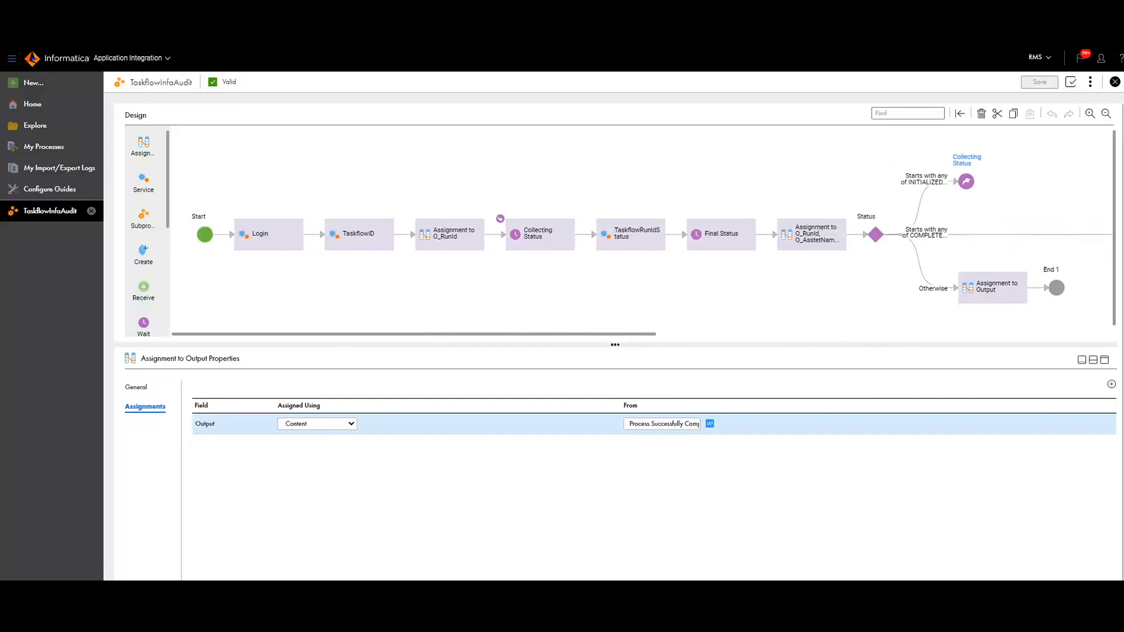
Switch to Postman and examine the API TASKFLOW STATUS request's TaskflowInfaAudit endpoint URL and the taskflow name it passes
{"action": "mouse_move", "coordinate": [504, 626]}
{"action": "key", "text": "alt+Tab"}
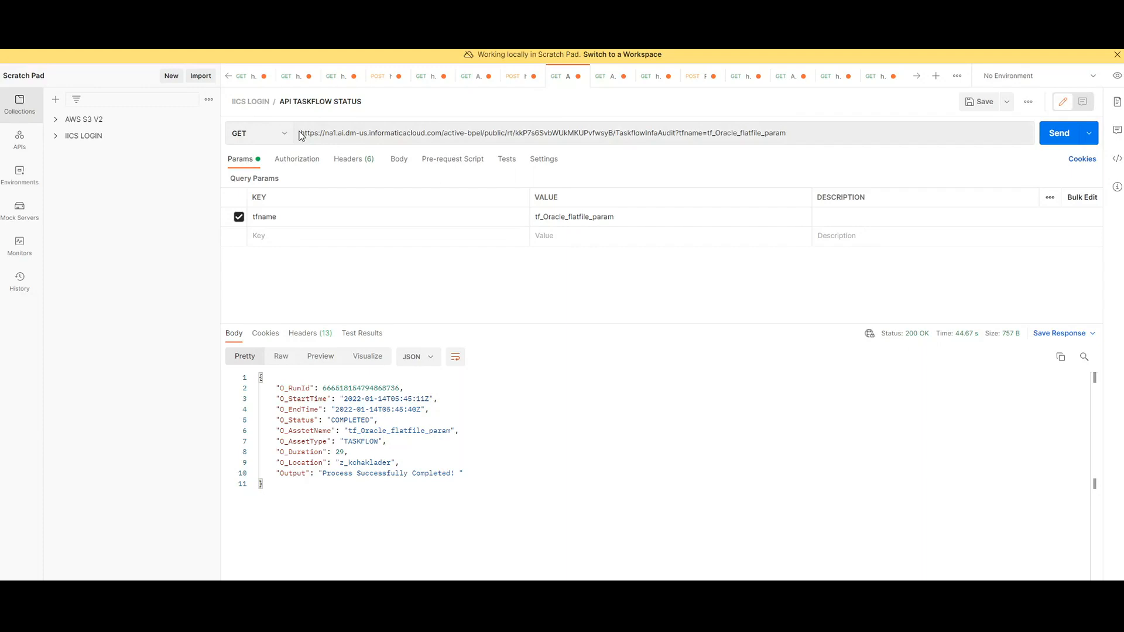
{"action": "left_click_drag", "start_coordinate": [301, 135], "coordinate": [679, 131]}
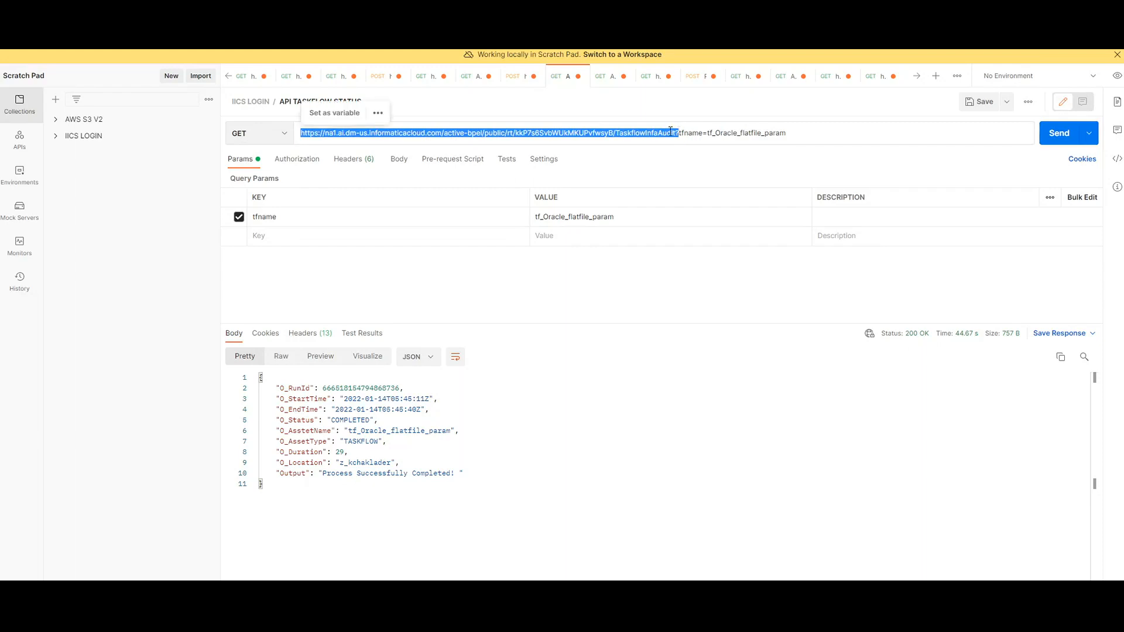
{"action": "left_click", "coordinate": [649, 133]}
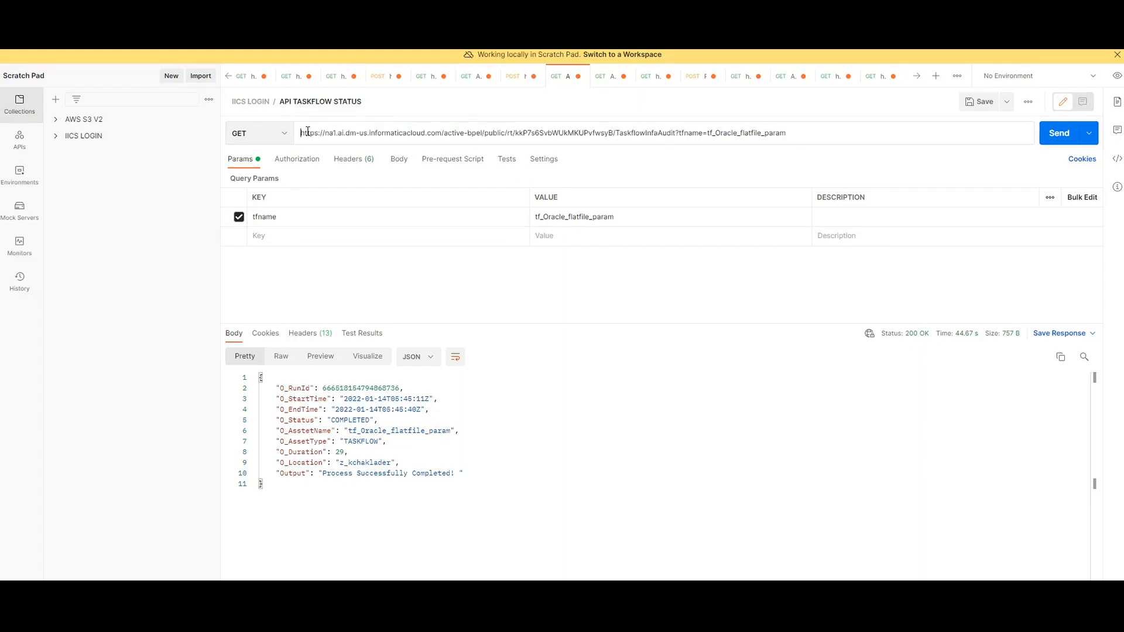
{"action": "left_click_drag", "start_coordinate": [308, 132], "coordinate": [785, 144]}
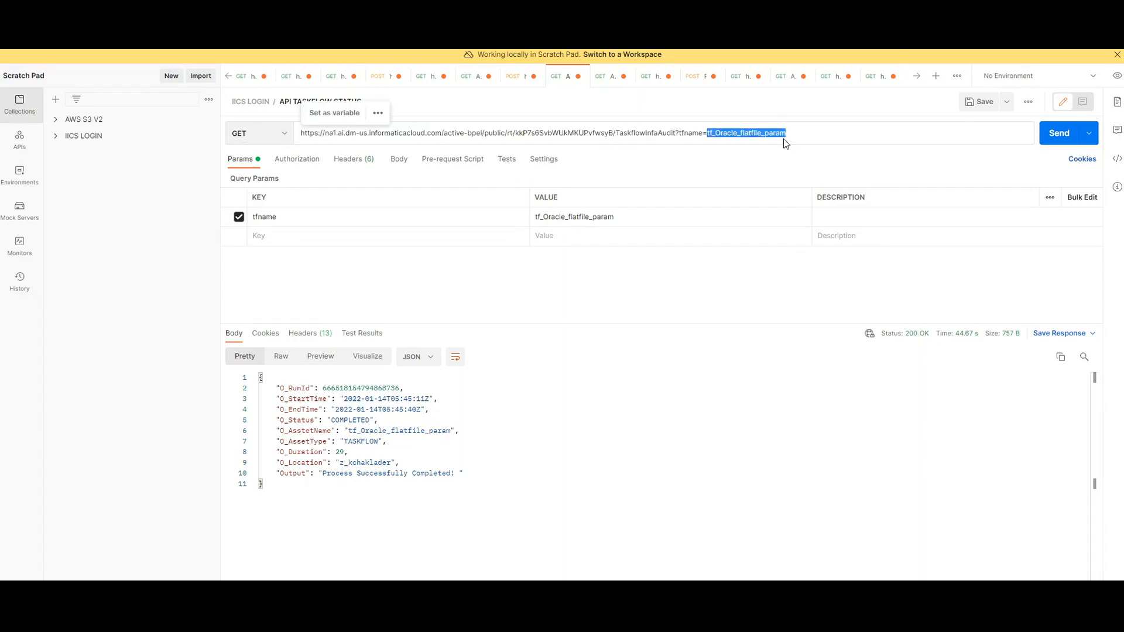
Inspect the tfname query parameter with its value and the output fields in the JSON response body
{"action": "mouse_move", "coordinate": [256, 216]}
{"action": "left_mouse_down"}
{"action": "mouse_move", "coordinate": [303, 216]}
{"action": "mouse_move", "coordinate": [255, 214]}
{"action": "left_mouse_up"}
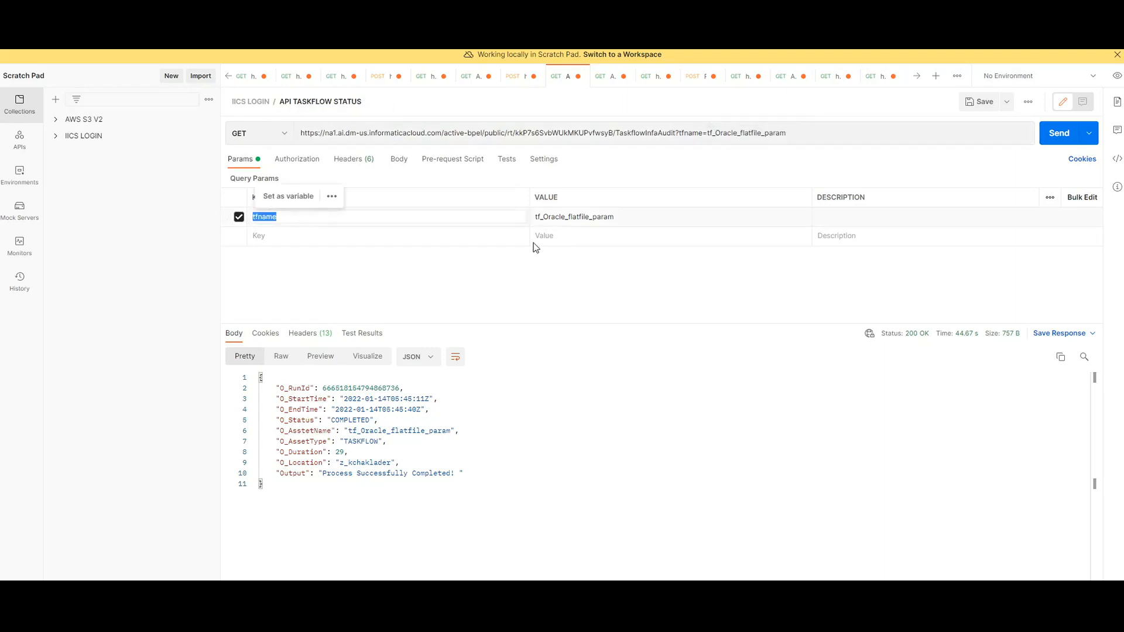
{"action": "left_click_drag", "start_coordinate": [540, 217], "coordinate": [627, 217]}
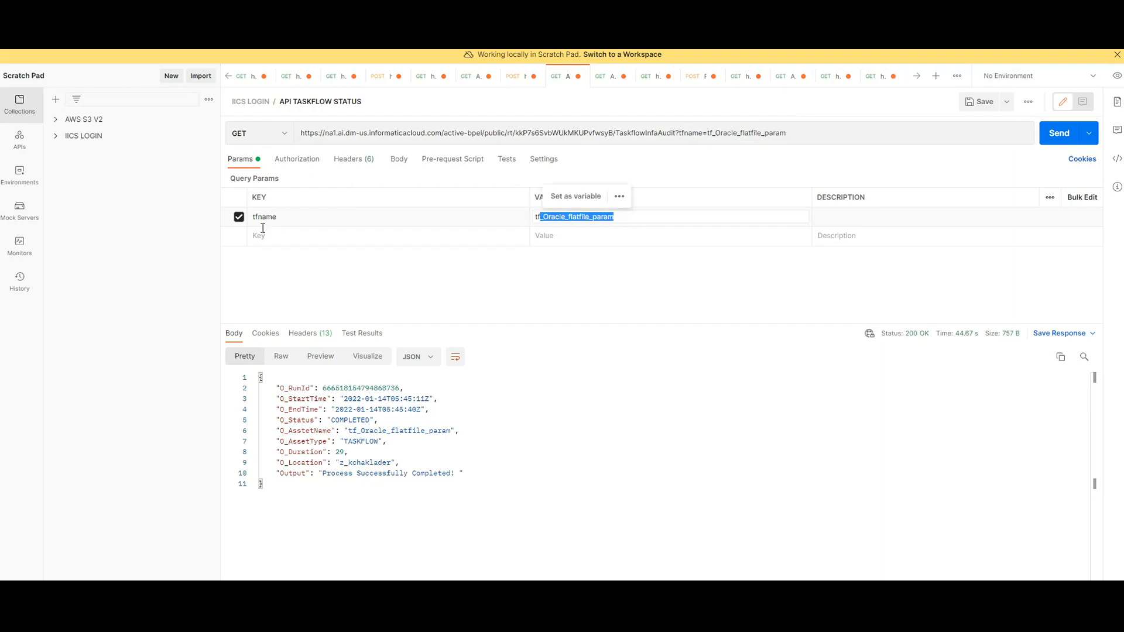
{"action": "left_click", "coordinate": [279, 217]}
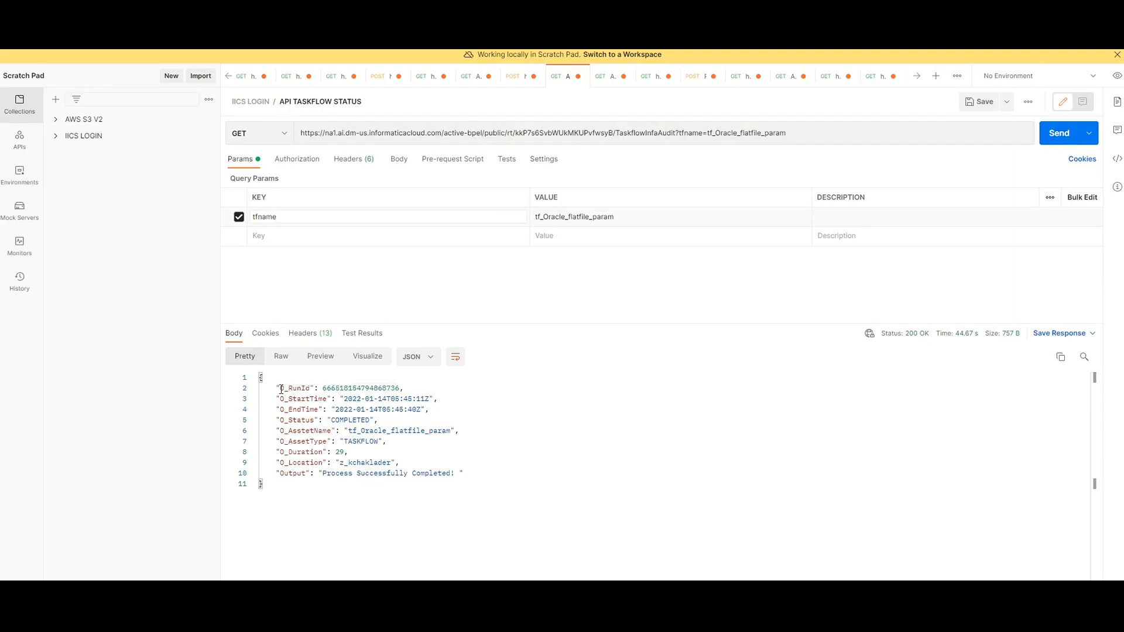
{"action": "left_click_drag", "start_coordinate": [281, 388], "coordinate": [474, 476]}
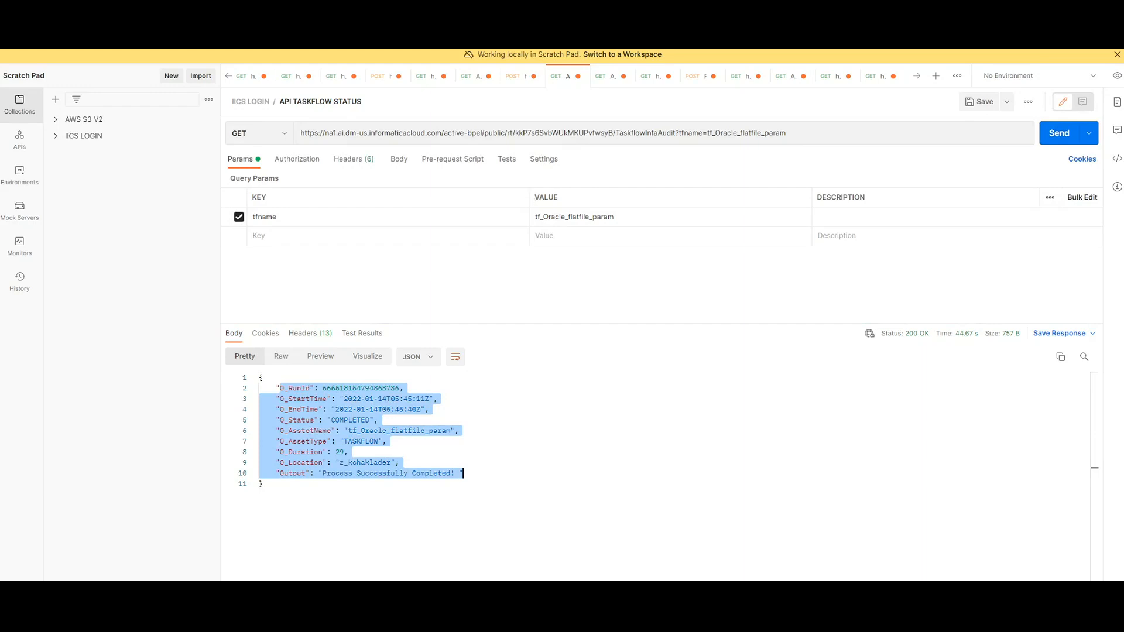
{"action": "left_click", "coordinate": [462, 473]}
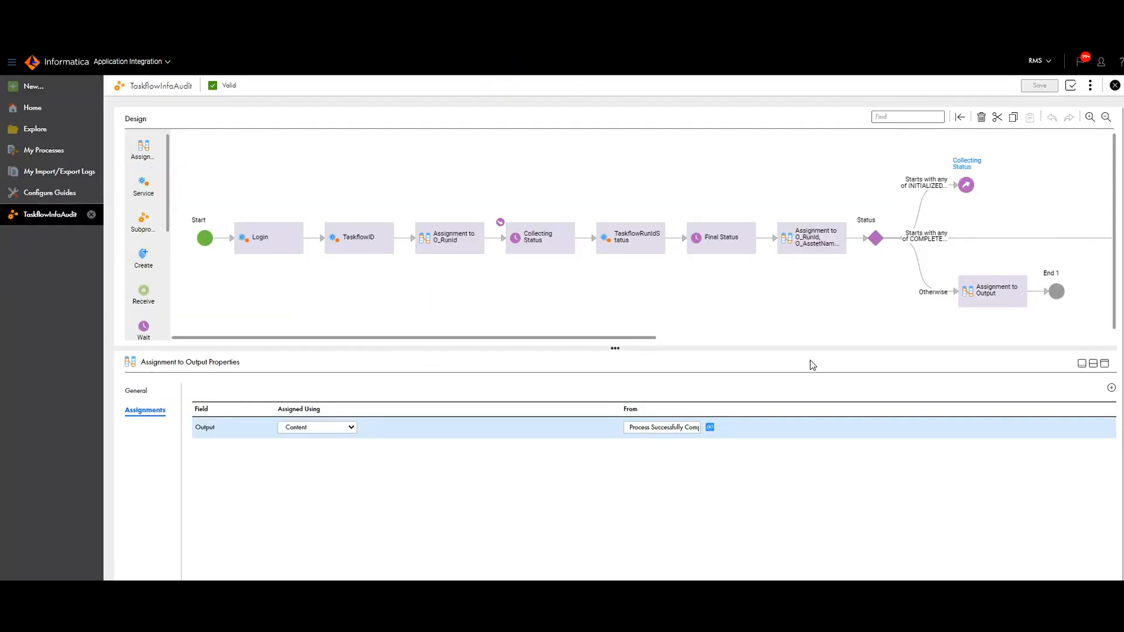
Copy the Service URL from TaskflowInfaAudit's properties detail in Informatica and compare it with the API TASKFLOW STATUS request URL in Postman
{"action": "left_click", "coordinate": [1090, 85]}
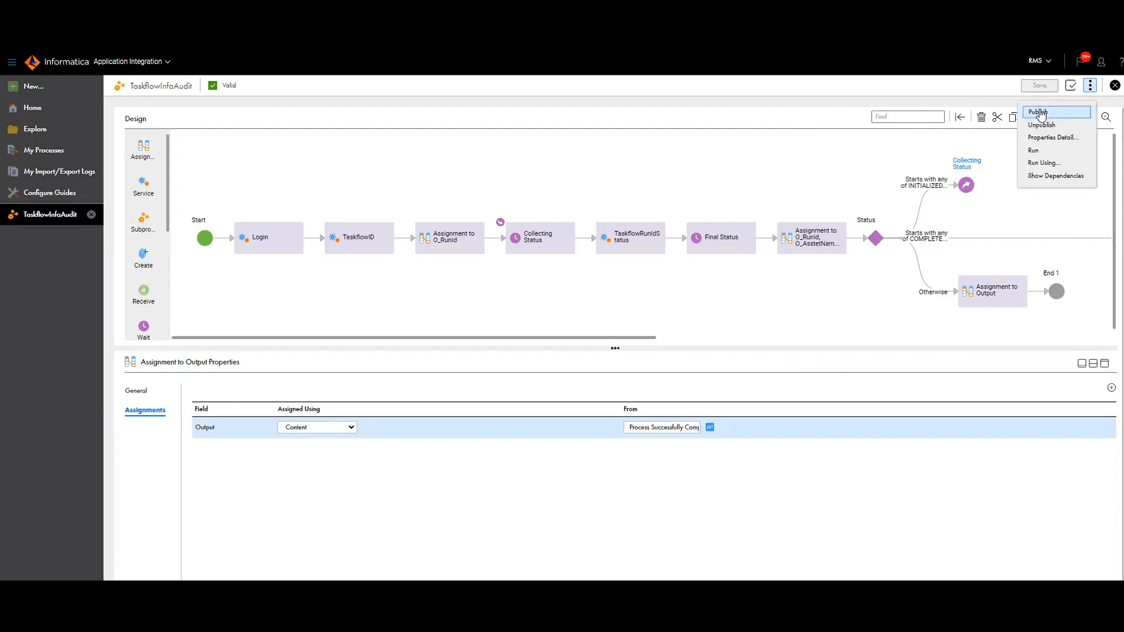
{"action": "left_click", "coordinate": [1048, 142]}
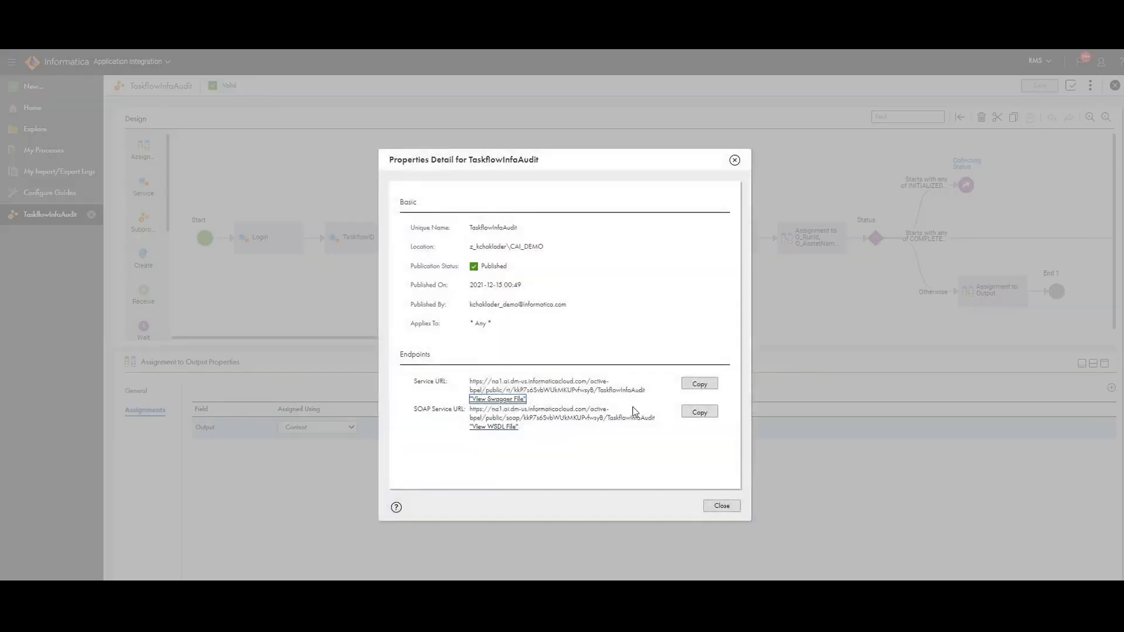
{"action": "left_click_drag", "start_coordinate": [468, 388], "coordinate": [636, 391]}
{"action": "left_click", "coordinate": [693, 388]}
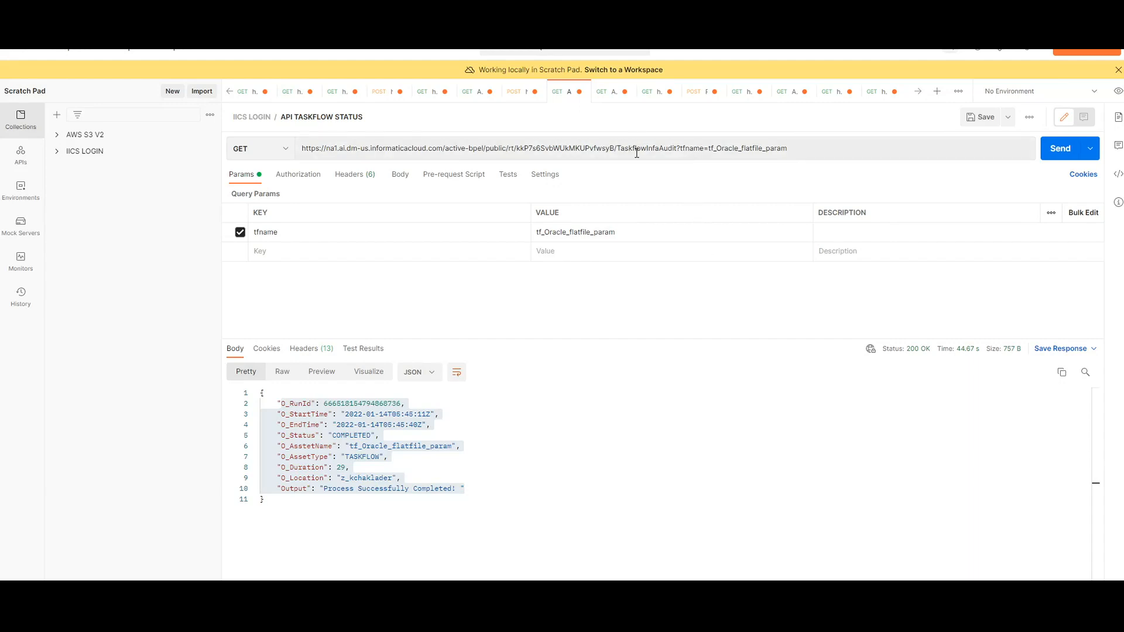
{"action": "left_click_drag", "start_coordinate": [703, 148], "coordinate": [302, 157]}
{"action": "left_click", "coordinate": [687, 151]}
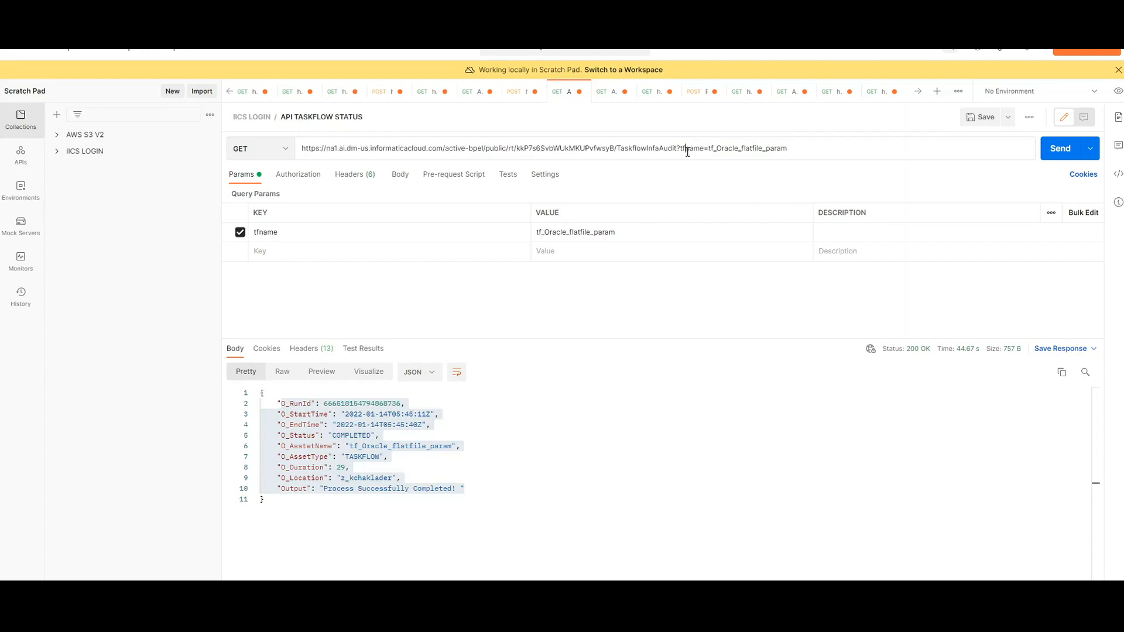
Check the tfname value in the request URL, then switch to DBeaver and examine the query's ORDER BY clause and INFA_AUDIT_TASKFLOW table name
{"action": "mouse_move", "coordinate": [689, 150]}
{"action": "left_mouse_down"}
{"action": "mouse_move", "coordinate": [806, 148]}
{"action": "mouse_move", "coordinate": [709, 148]}
{"action": "left_mouse_up"}
{"action": "key", "text": "alt+Tab"}
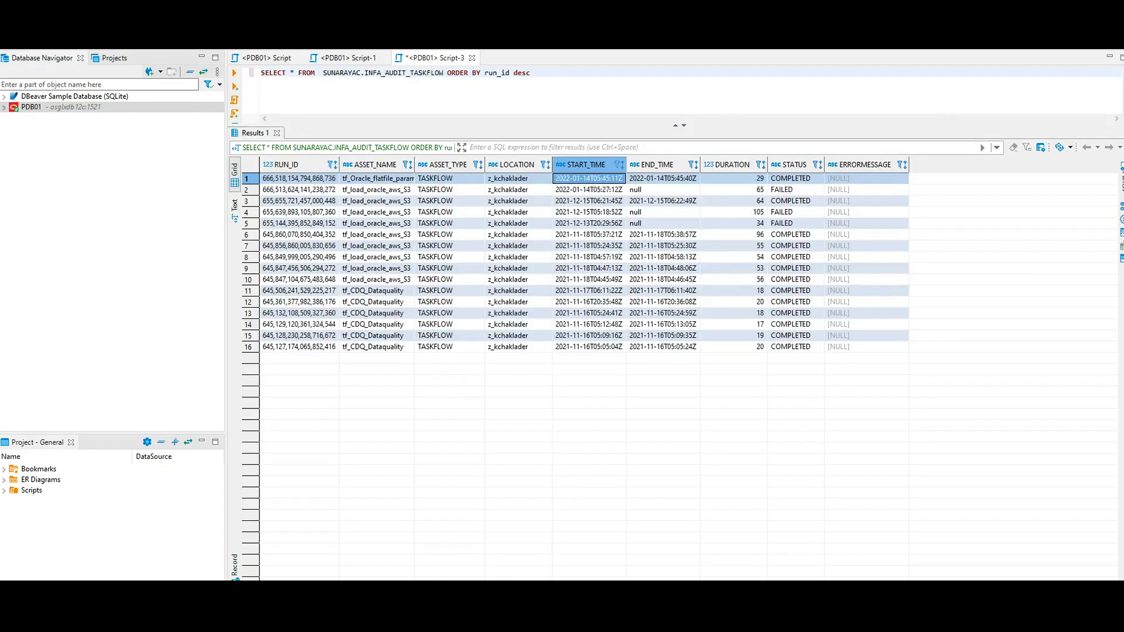
{"action": "key", "text": "alt+Tab"}
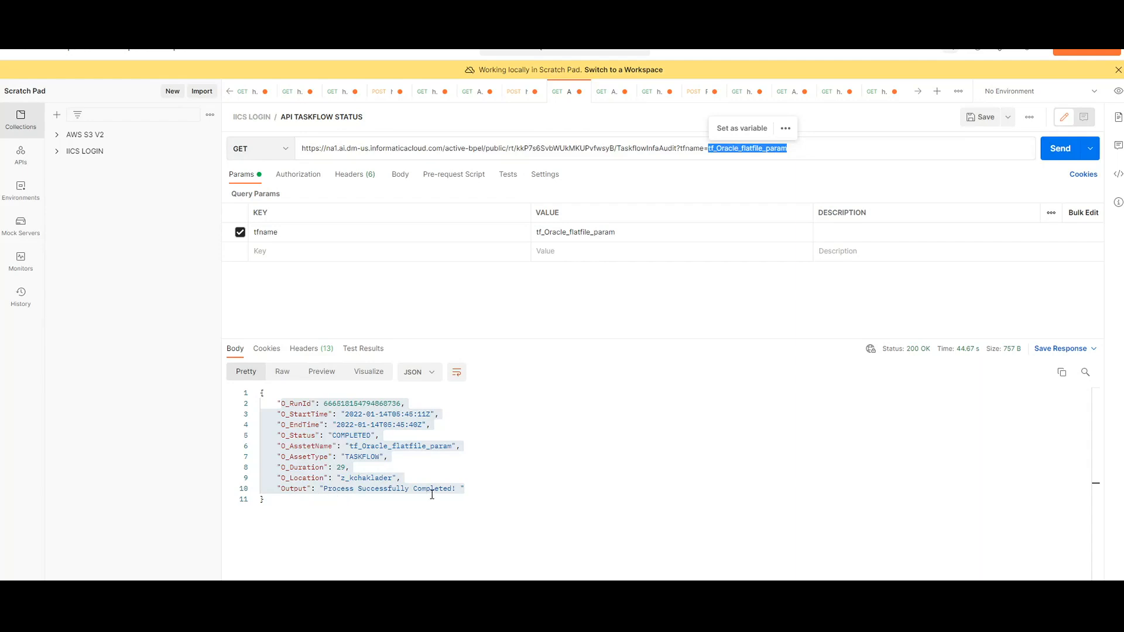
{"action": "mouse_move", "coordinate": [563, 619]}
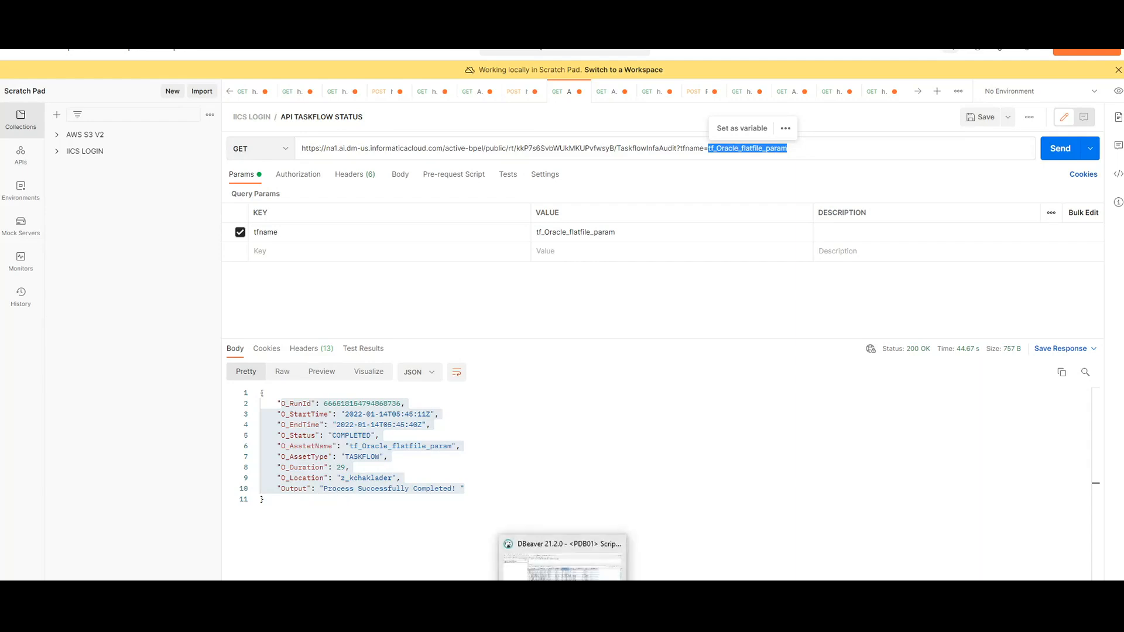
{"action": "left_click", "coordinate": [563, 575]}
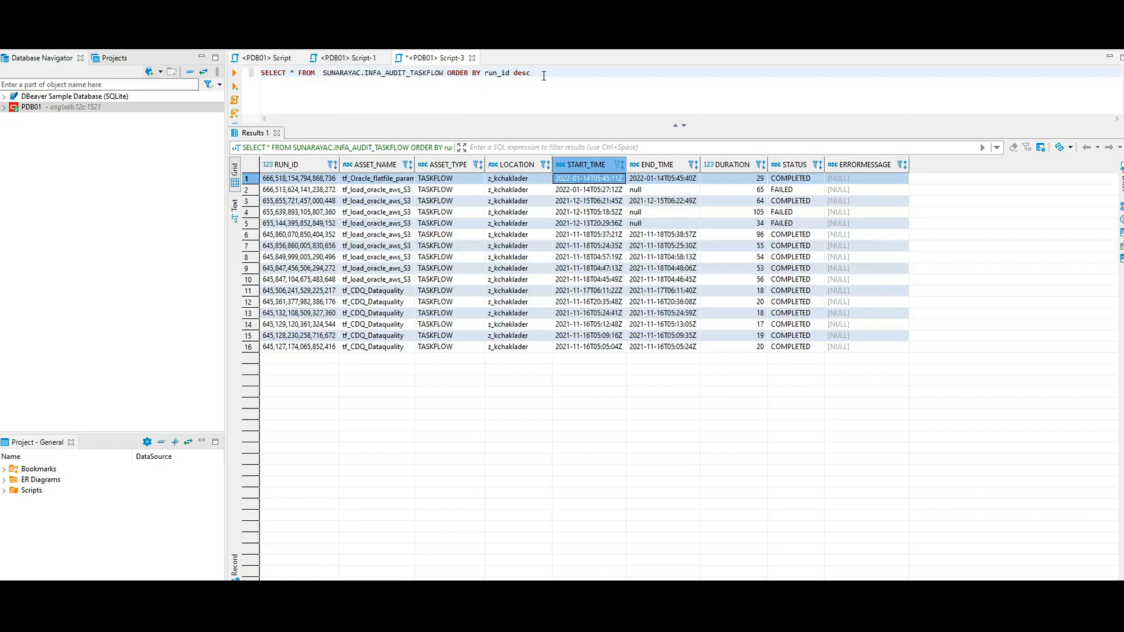
{"action": "left_click_drag", "start_coordinate": [543, 75], "coordinate": [452, 75]}
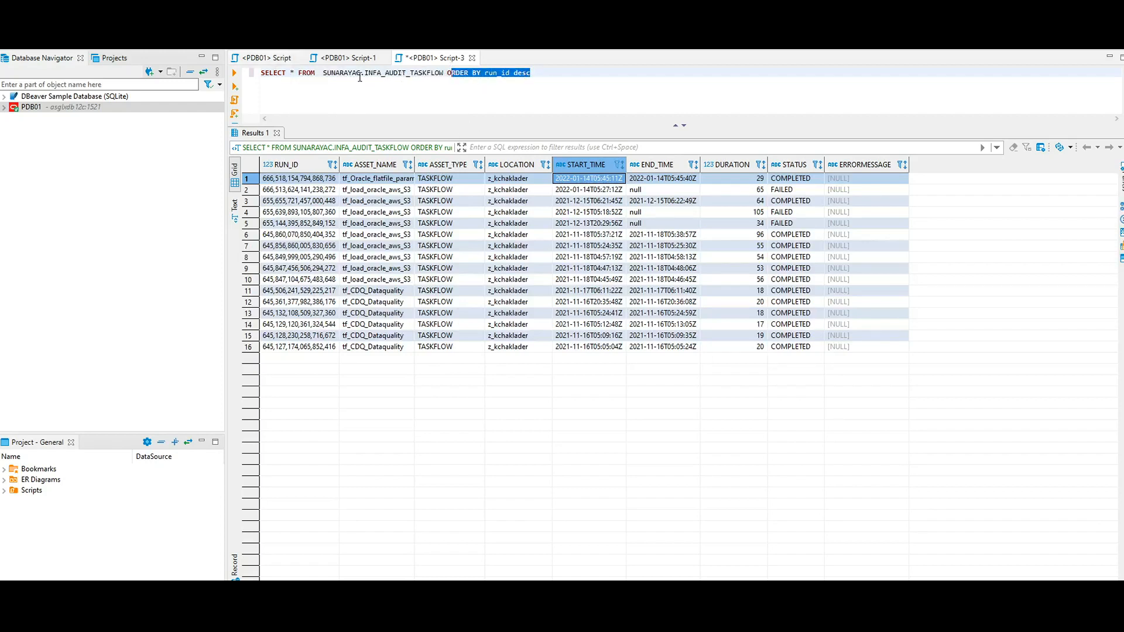
{"action": "left_click_drag", "start_coordinate": [364, 75], "coordinate": [452, 75]}
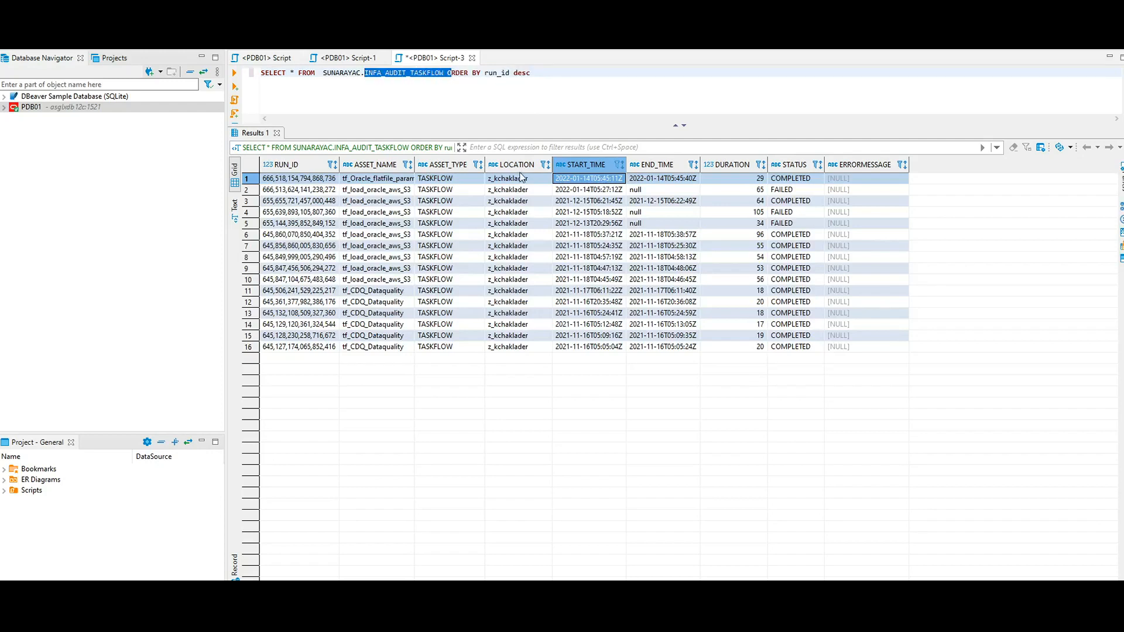
Widen the ASSET_NAME column to show the full taskflow name and inspect the first audit row's RUN_ID, ASSET_NAME and ASSET_TYPE
{"action": "left_click", "coordinate": [314, 184]}
{"action": "left_click", "coordinate": [383, 184]}
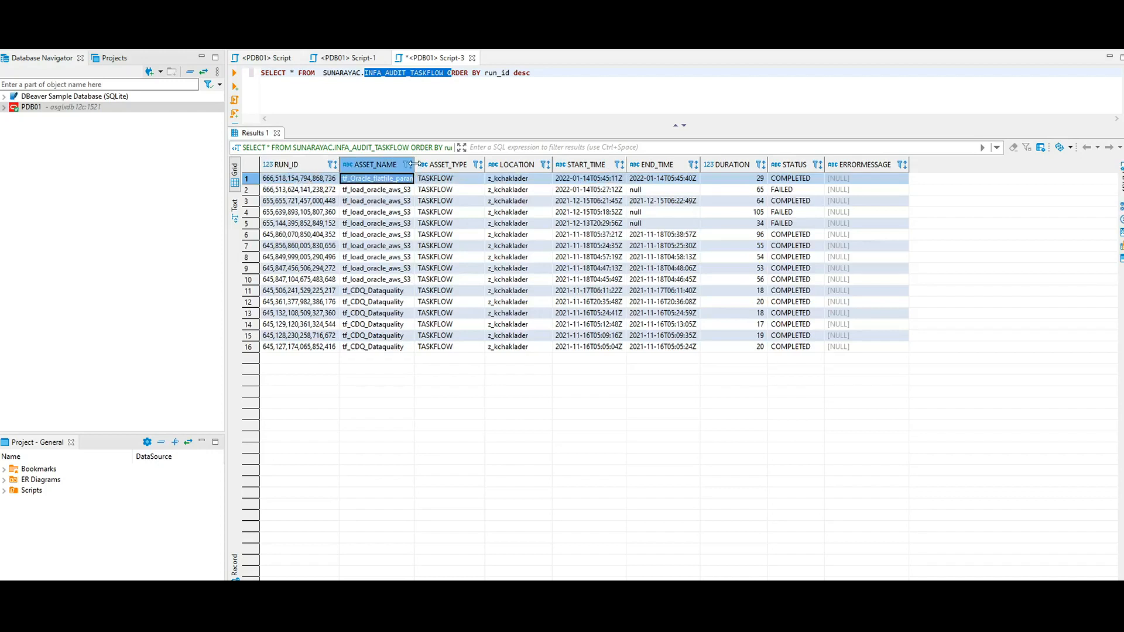
{"action": "left_click_drag", "start_coordinate": [413, 164], "coordinate": [428, 165]}
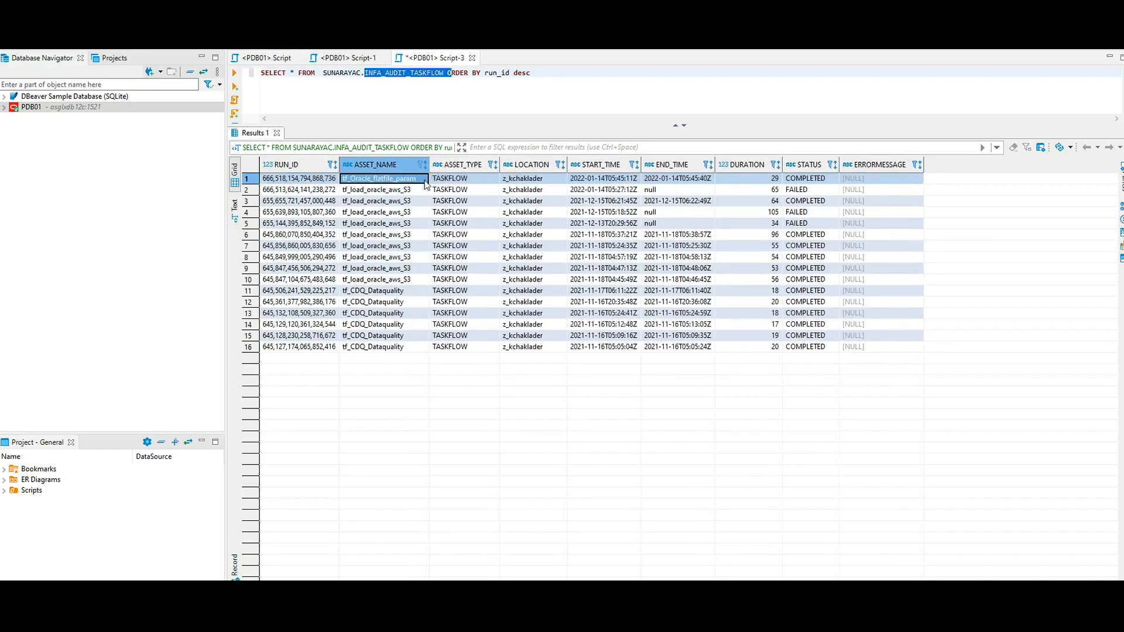
{"action": "left_click", "coordinate": [455, 182]}
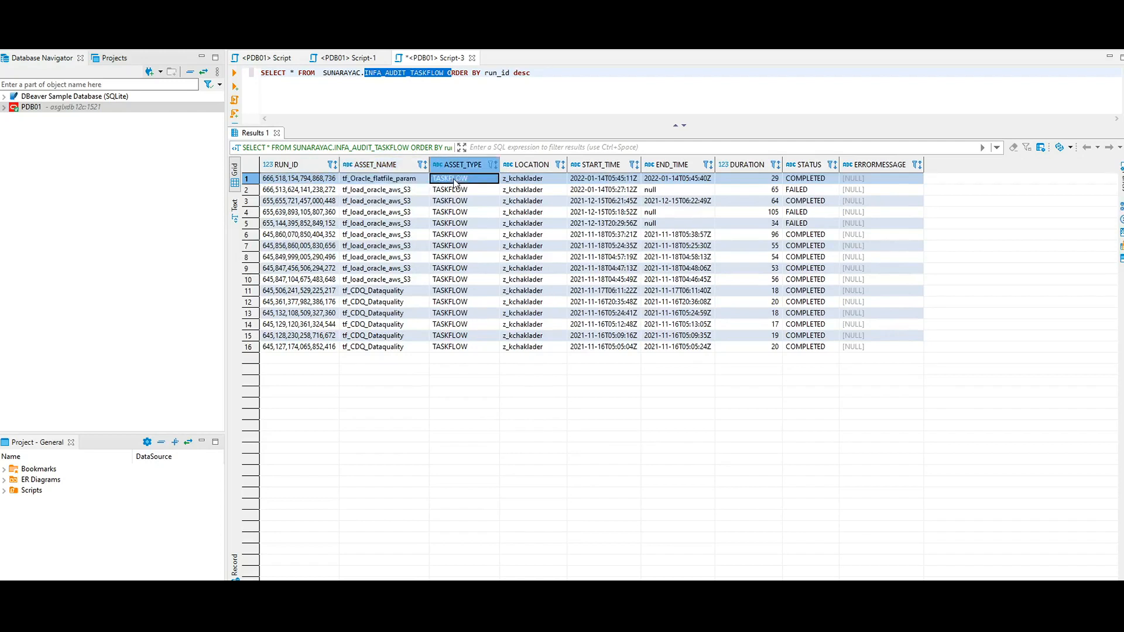
{"action": "left_click", "coordinate": [369, 184]}
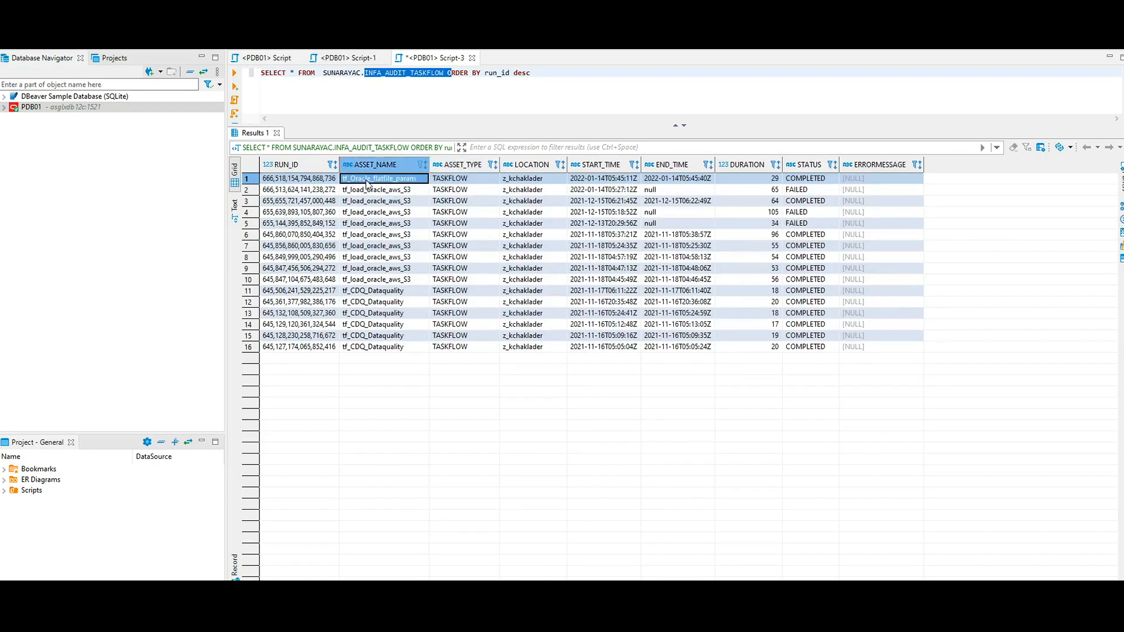
{"action": "left_click", "coordinate": [464, 188]}
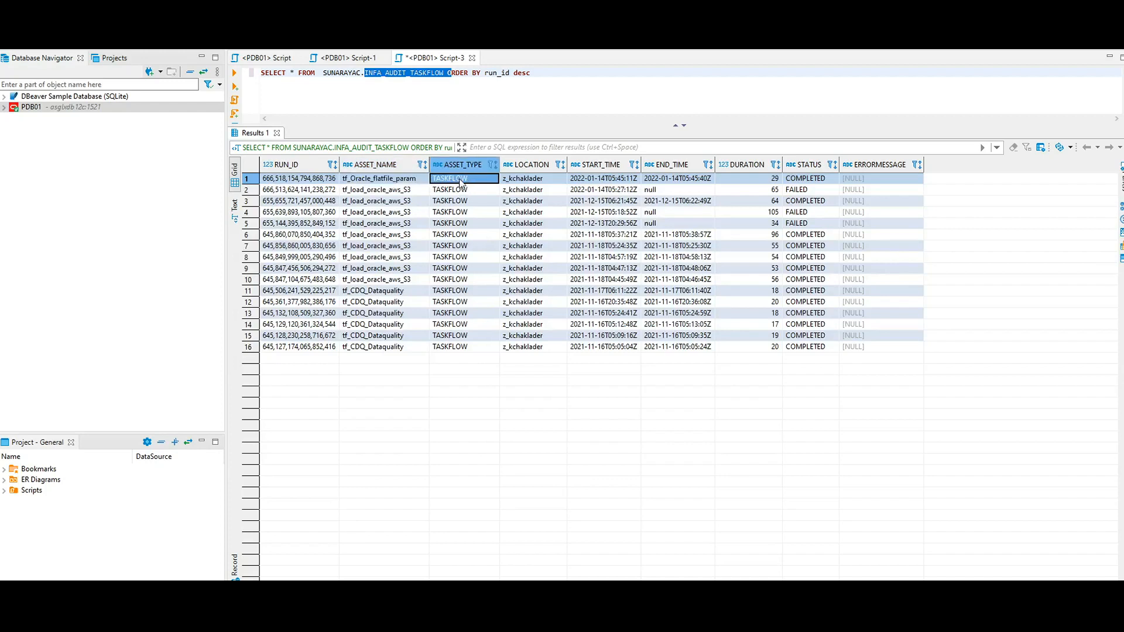
Inspect the LOCATION, START_TIME, END_TIME, DURATION, STATUS and ERRORMESSAGE values of the tf_Oracle_flatfile_param audit row
{"action": "left_click", "coordinate": [535, 182]}
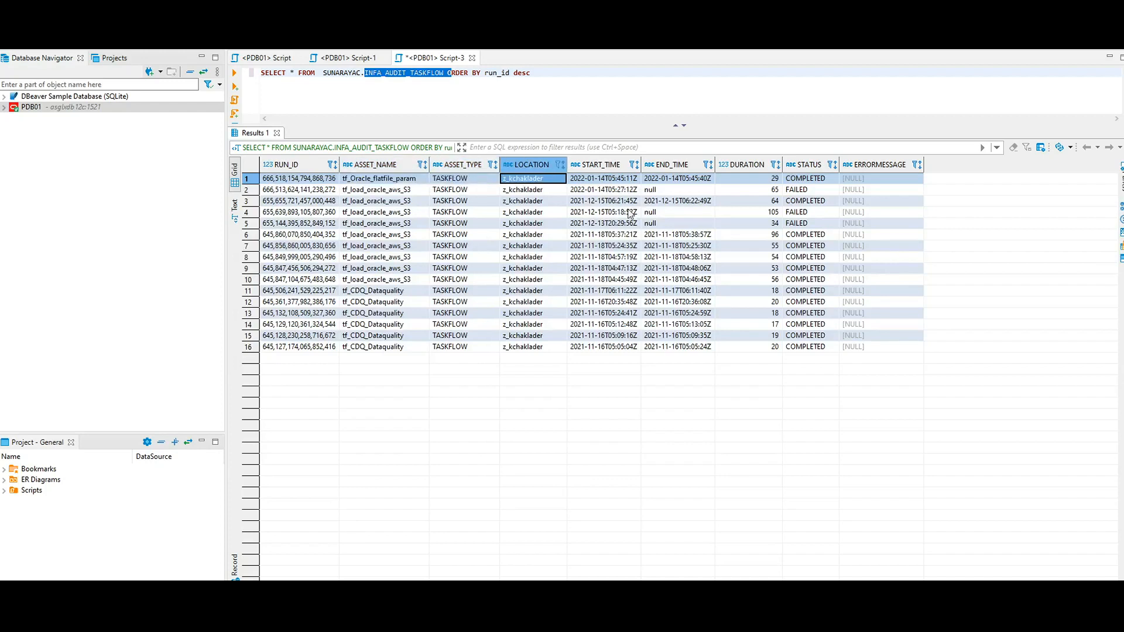
{"action": "left_click", "coordinate": [606, 182]}
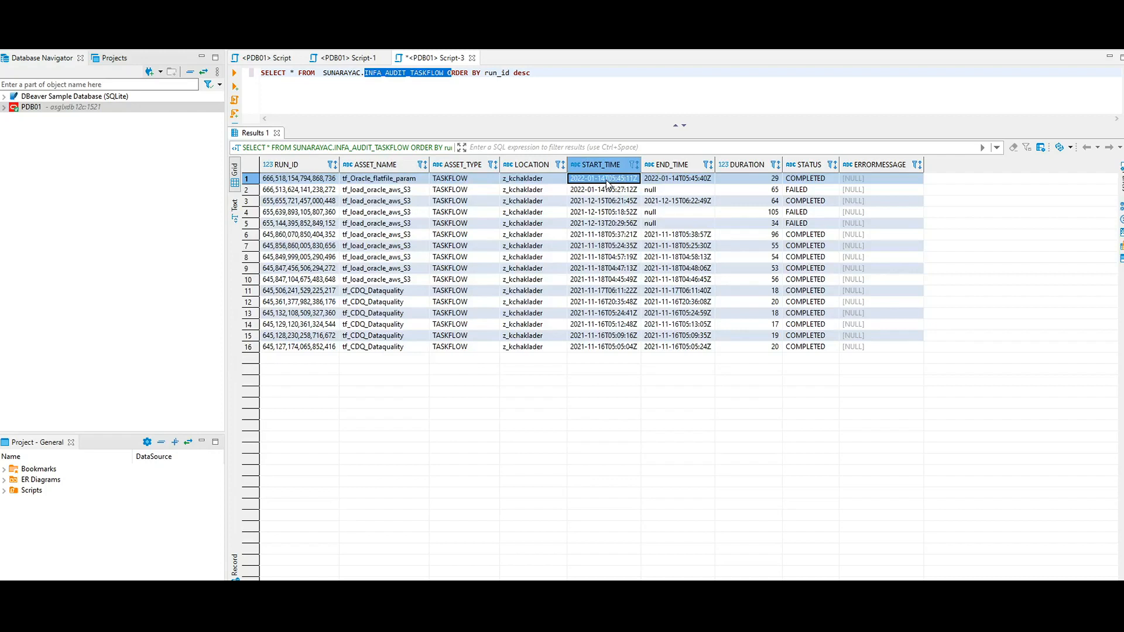
{"action": "left_click", "coordinate": [679, 181]}
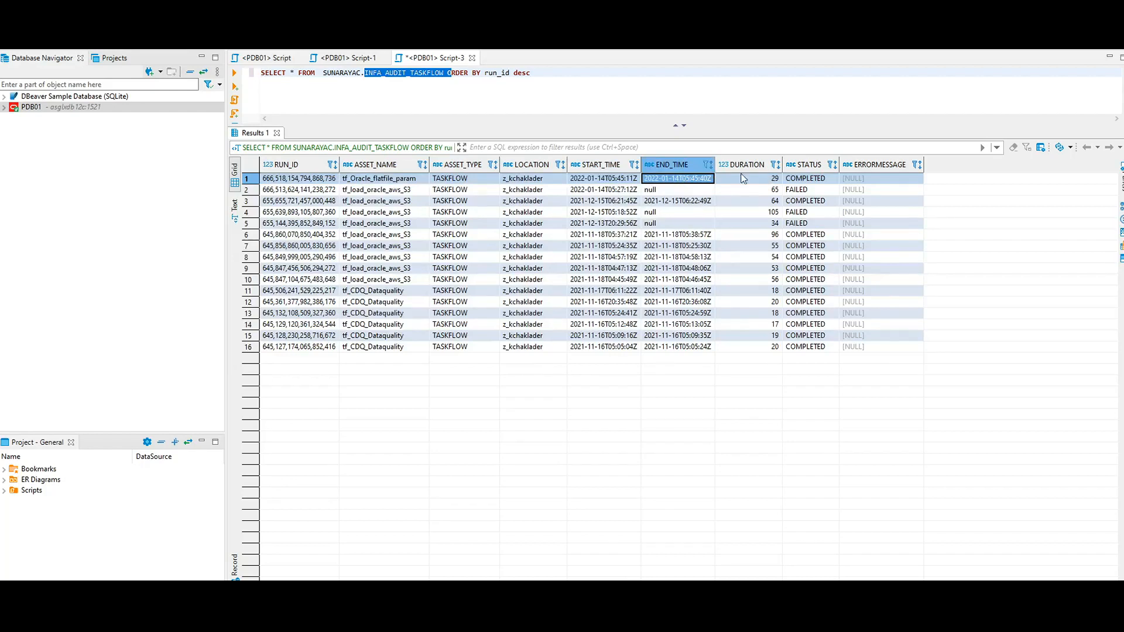
{"action": "left_click", "coordinate": [752, 182]}
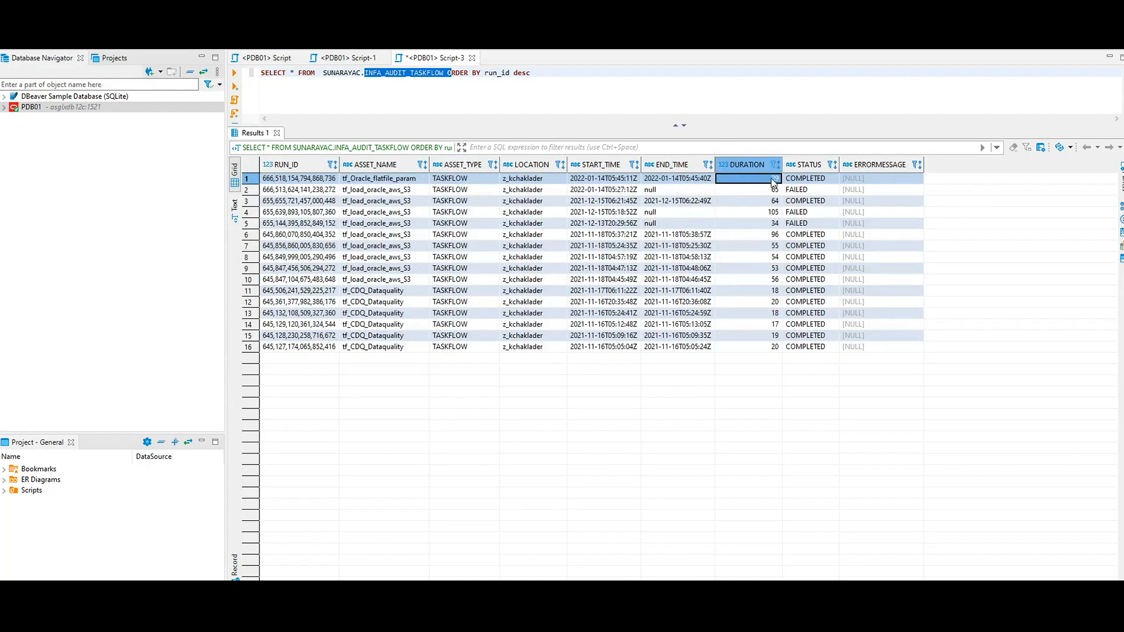
{"action": "left_click", "coordinate": [813, 181]}
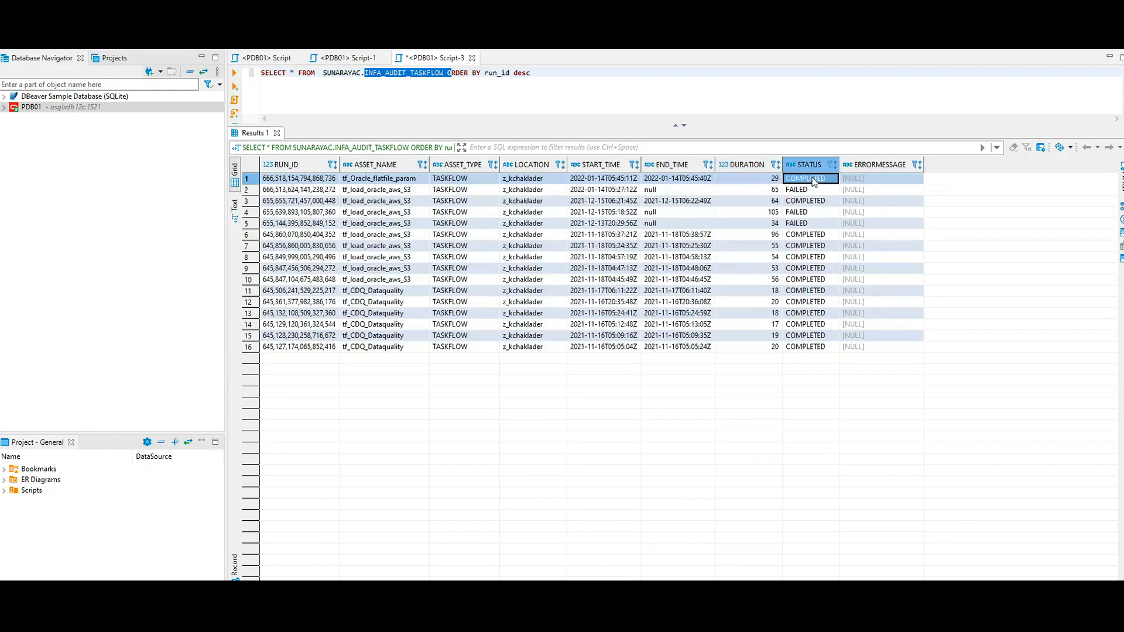
{"action": "left_click", "coordinate": [881, 180]}
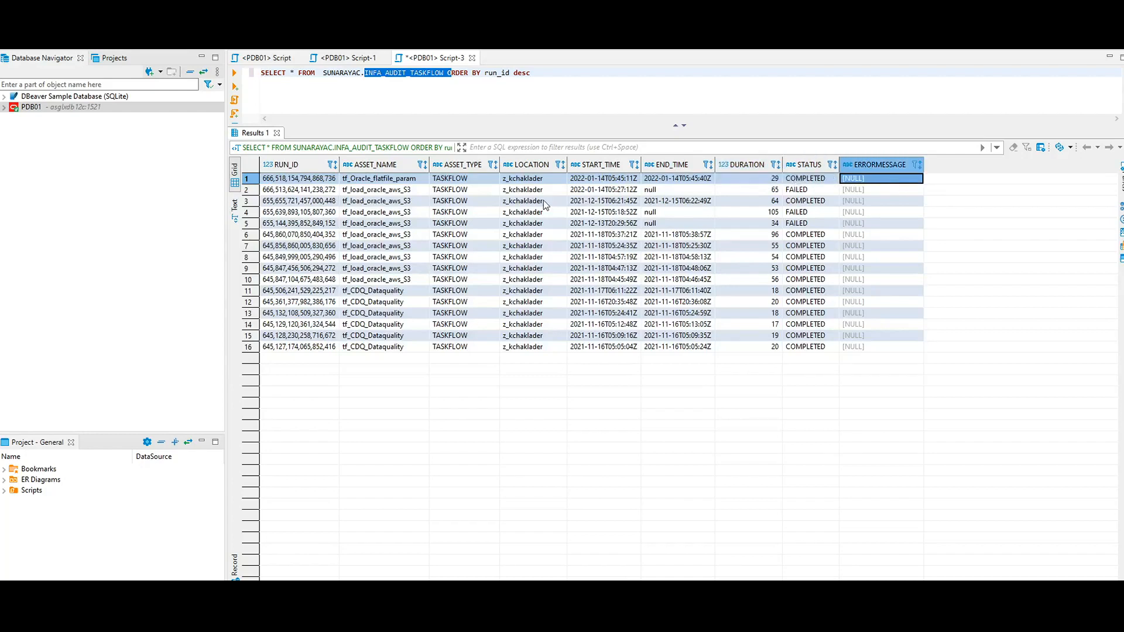
Examine the second audit row for tf_load_oracle_aws_S3, including its END_TIME and STATUS, and compare it with the tf_Oracle_flatfile_param row
{"action": "left_click", "coordinate": [584, 191]}
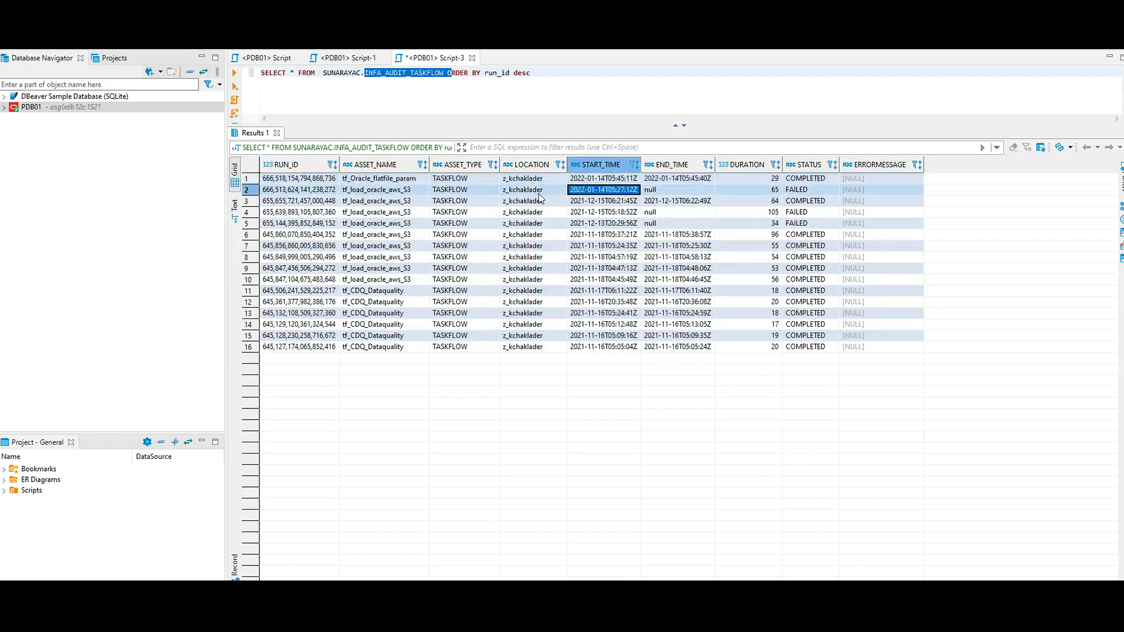
{"action": "left_click", "coordinate": [312, 190]}
{"action": "left_click_drag", "start_coordinate": [357, 189], "coordinate": [656, 191]}
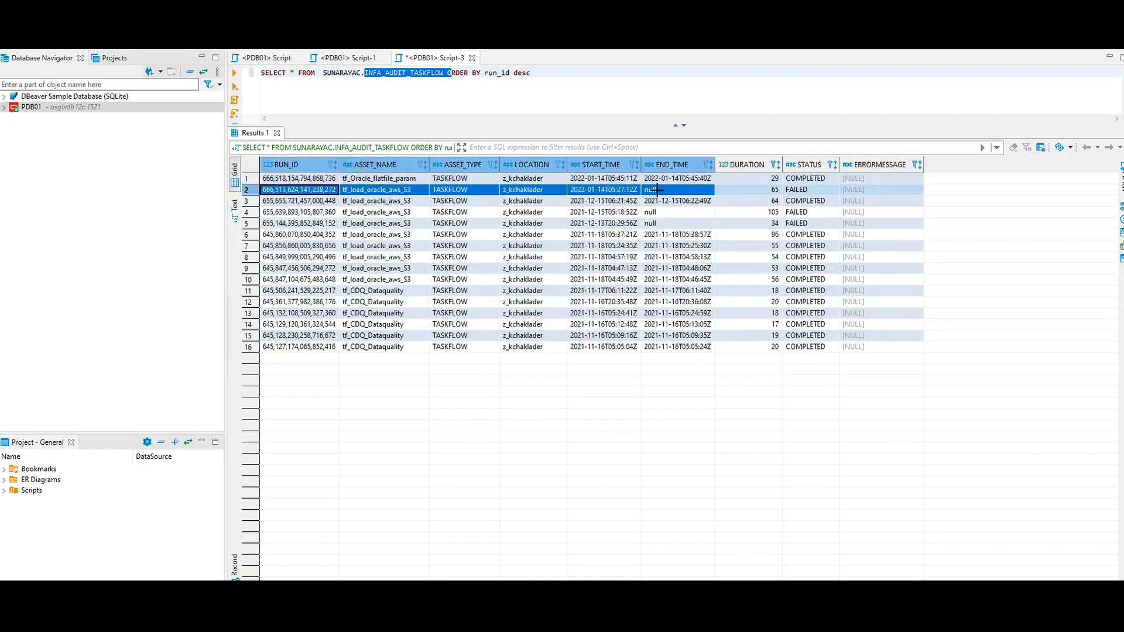
{"action": "left_click", "coordinate": [678, 191]}
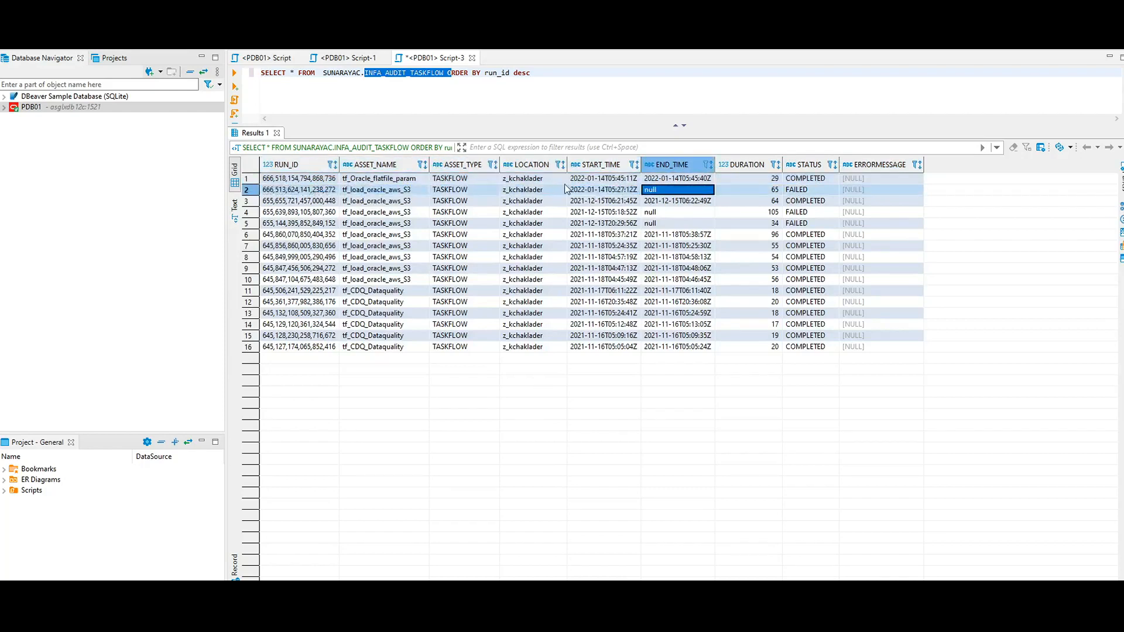
{"action": "left_click", "coordinate": [790, 192]}
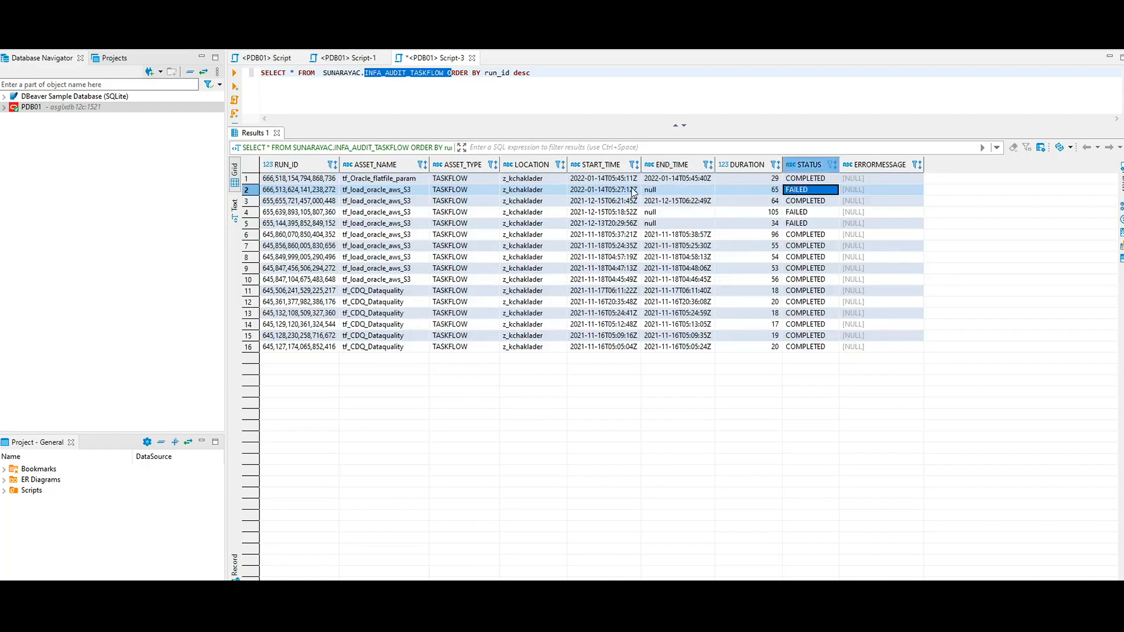
{"action": "left_click_drag", "start_coordinate": [285, 191], "coordinate": [855, 190]}
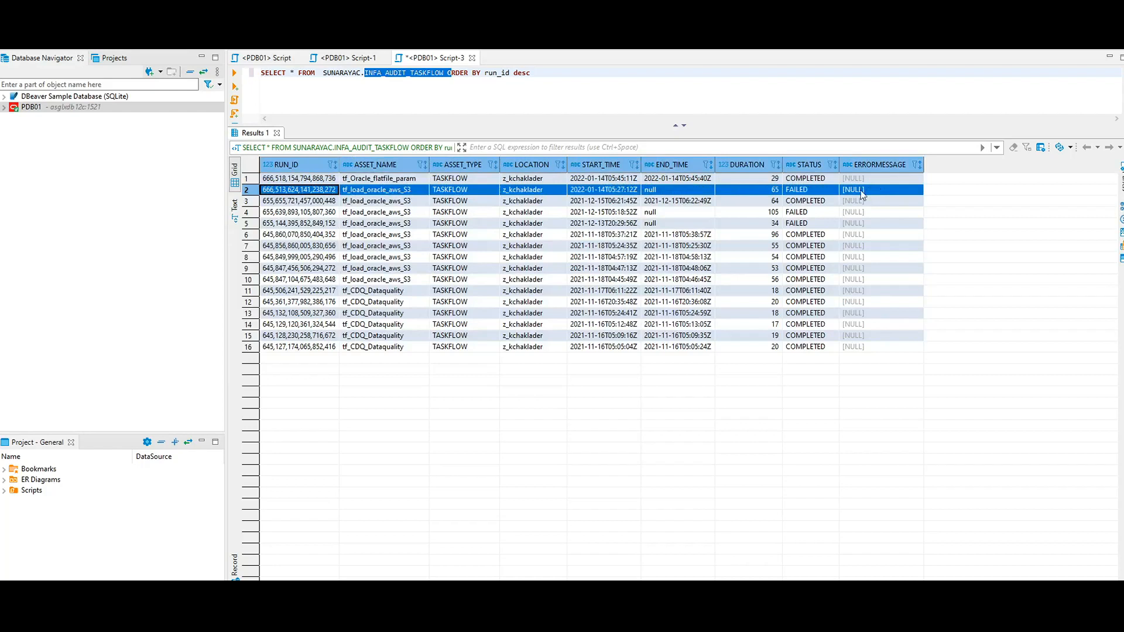
{"action": "left_click", "coordinate": [292, 180]}
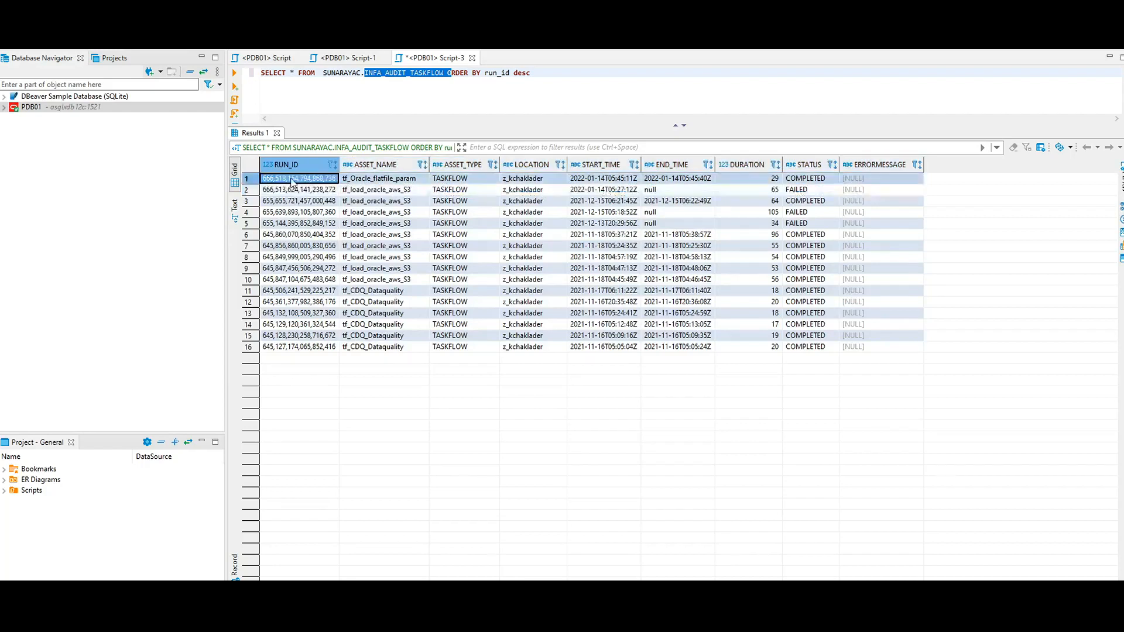
{"action": "left_click_drag", "start_coordinate": [293, 180], "coordinate": [844, 176]}
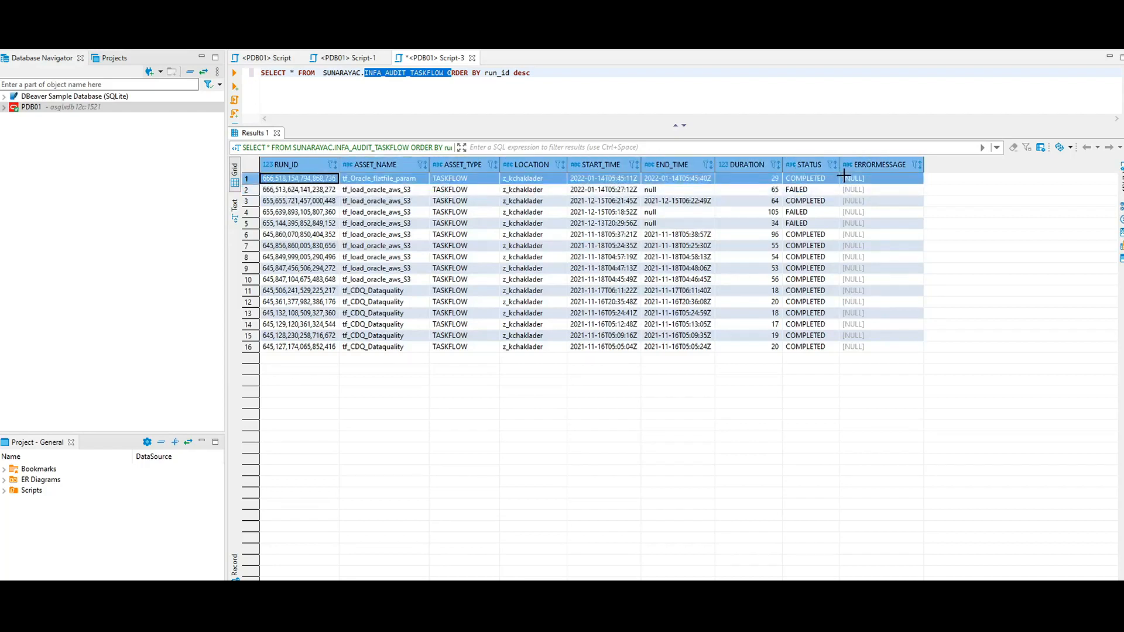